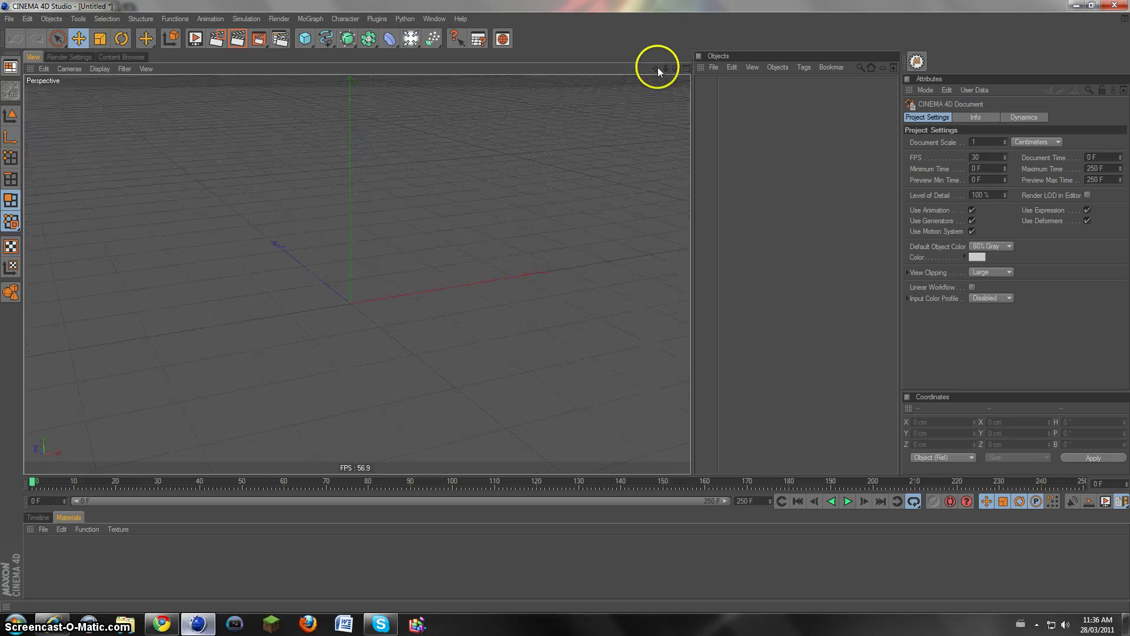
# Step: Orbit the empty scene and add a default 200 cm Cube primitive
pyautogui.moveTo(656, 68); pyautogui.dragTo(565, 305)
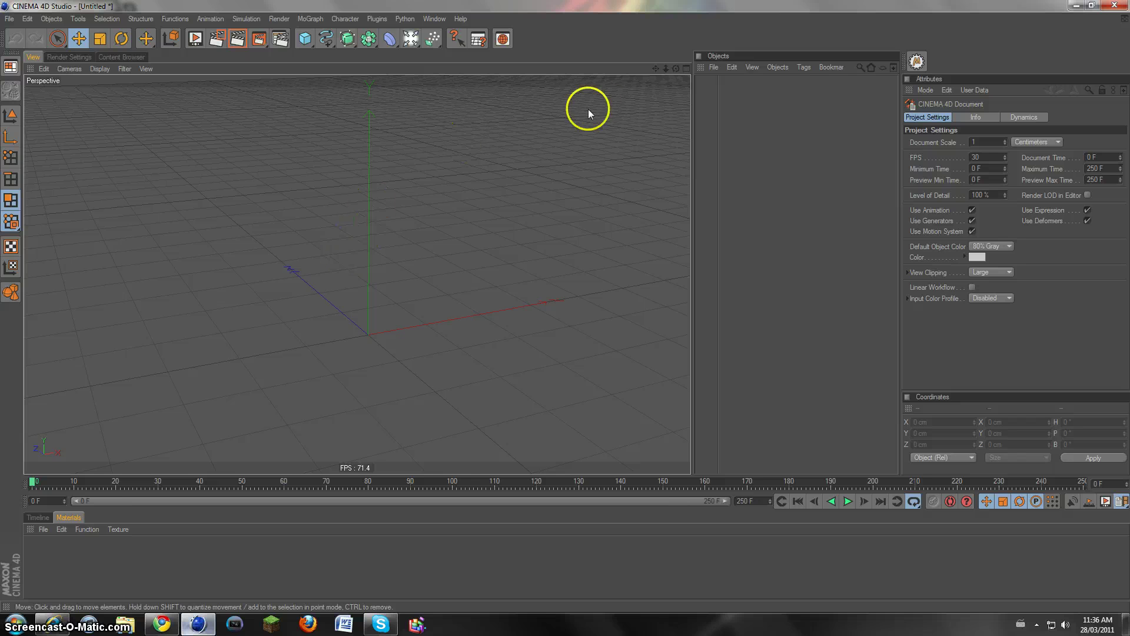
pyautogui.moveTo(677, 69); pyautogui.dragTo(565, 306)
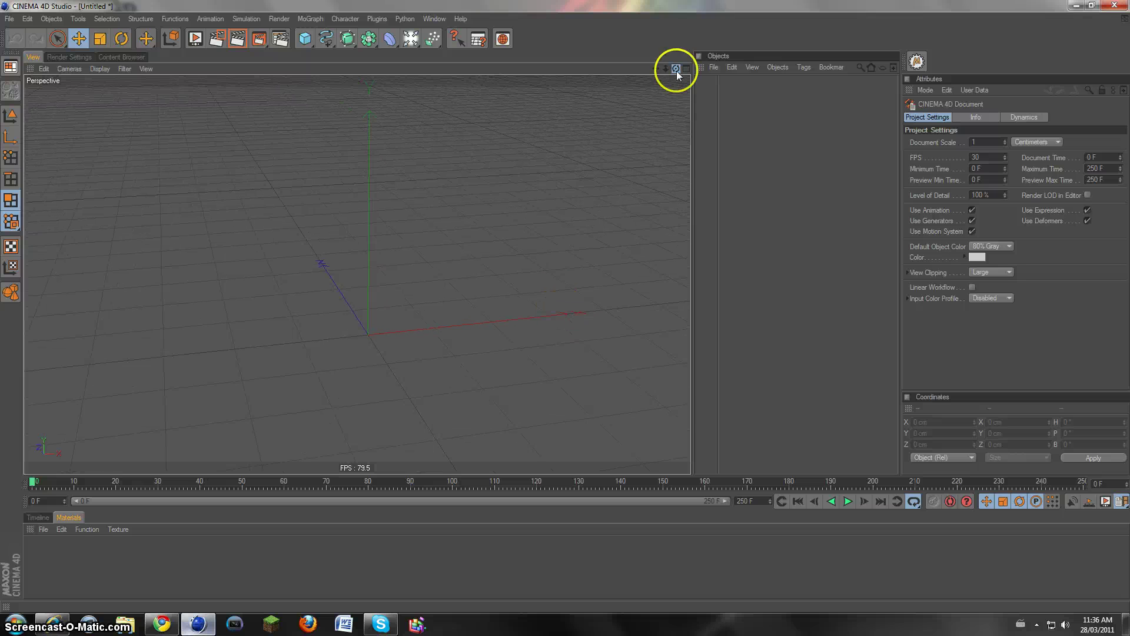
pyautogui.moveTo(676, 71); pyautogui.dragTo(676, 71)
pyautogui.moveTo(316, 36); pyautogui.dragTo(328, 56)
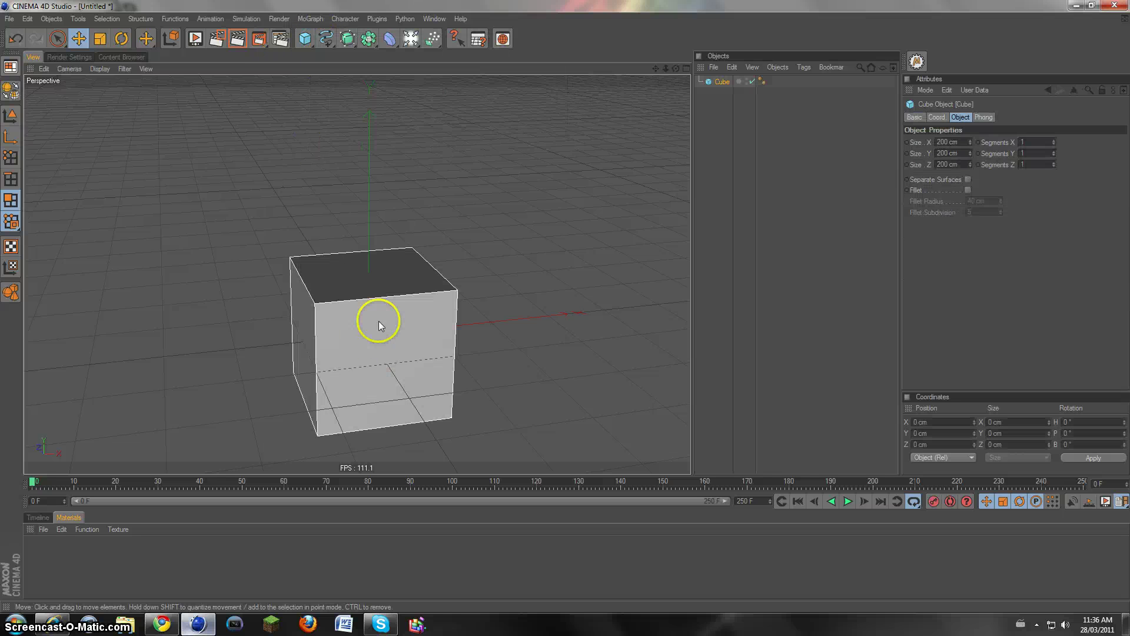
# Step: In Model mode, create a blank material named Mat and open it in the Material Editor
pyautogui.click(11, 114)
pyautogui.moveTo(653, 71); pyautogui.dragTo(562, 305)
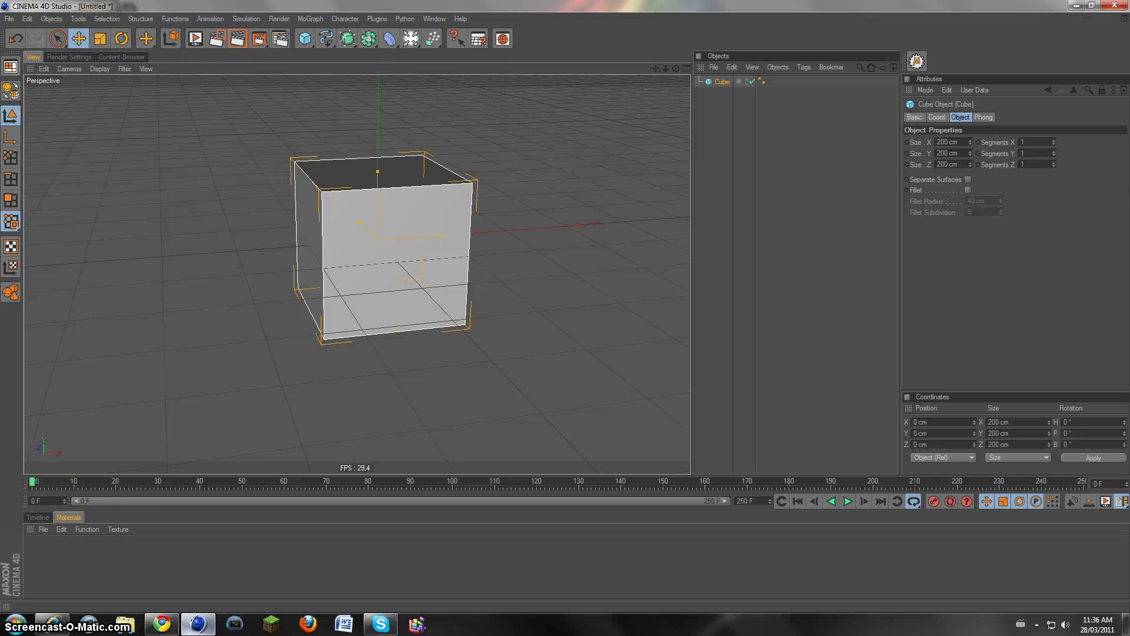
pyautogui.doubleClick(47, 563)
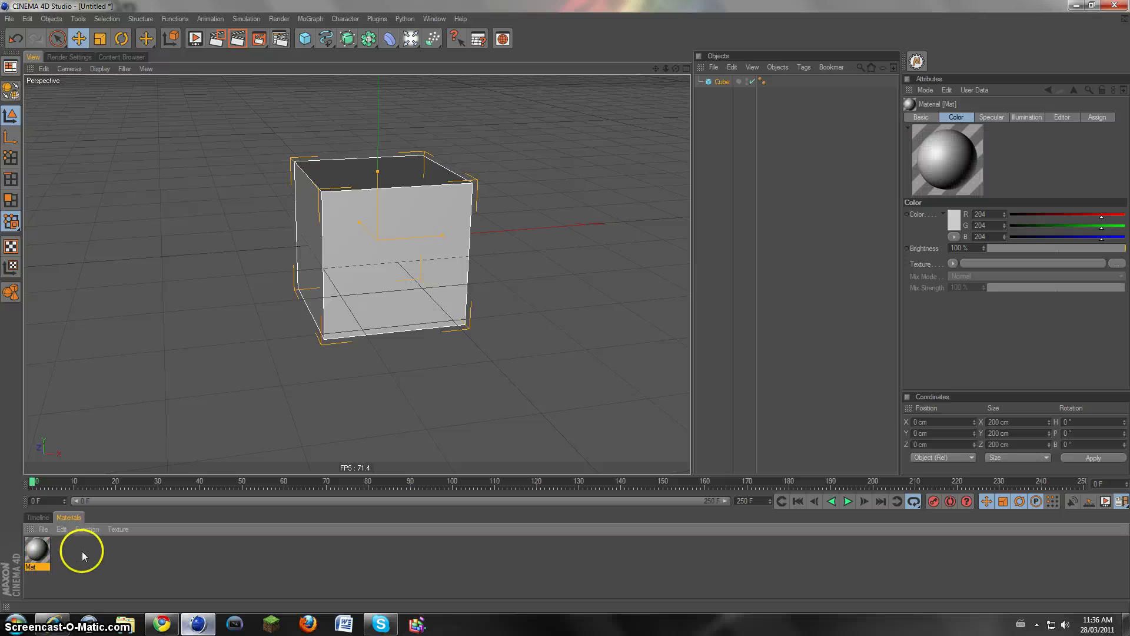
pyautogui.click(43, 529)
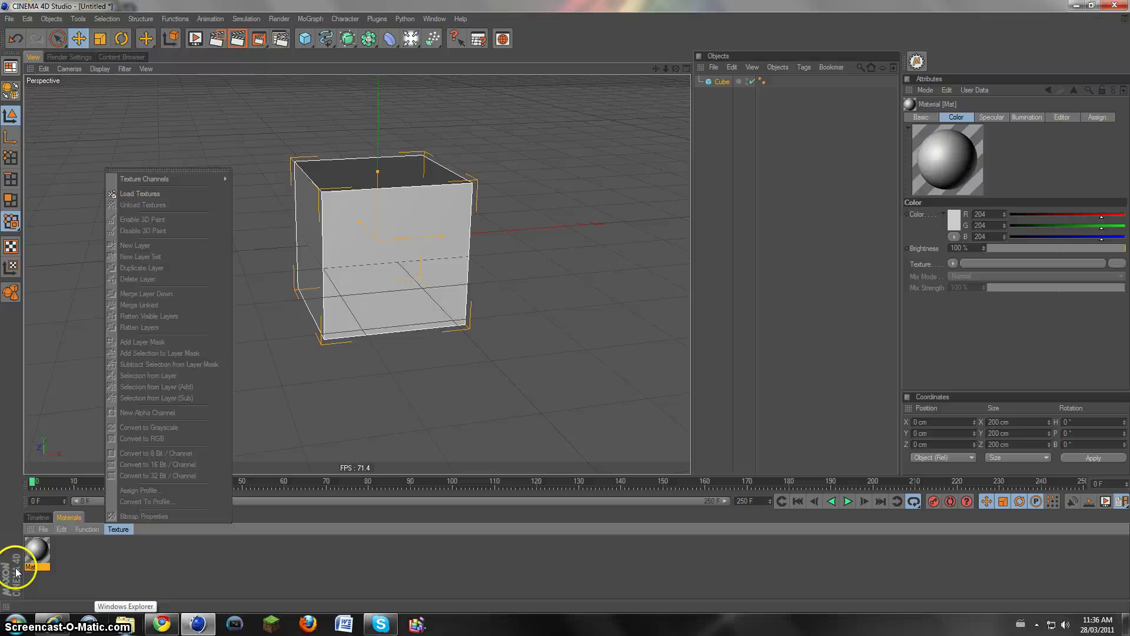
pyautogui.click(38, 553)
pyautogui.doubleClick(38, 552)
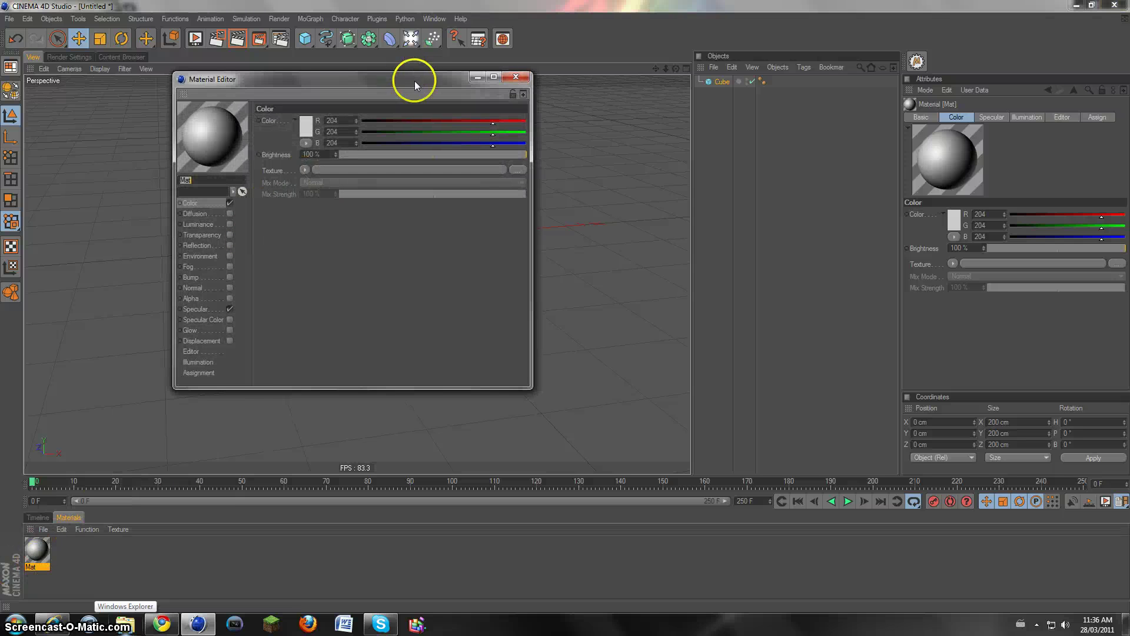
pyautogui.moveTo(410, 77); pyautogui.dragTo(467, 180)
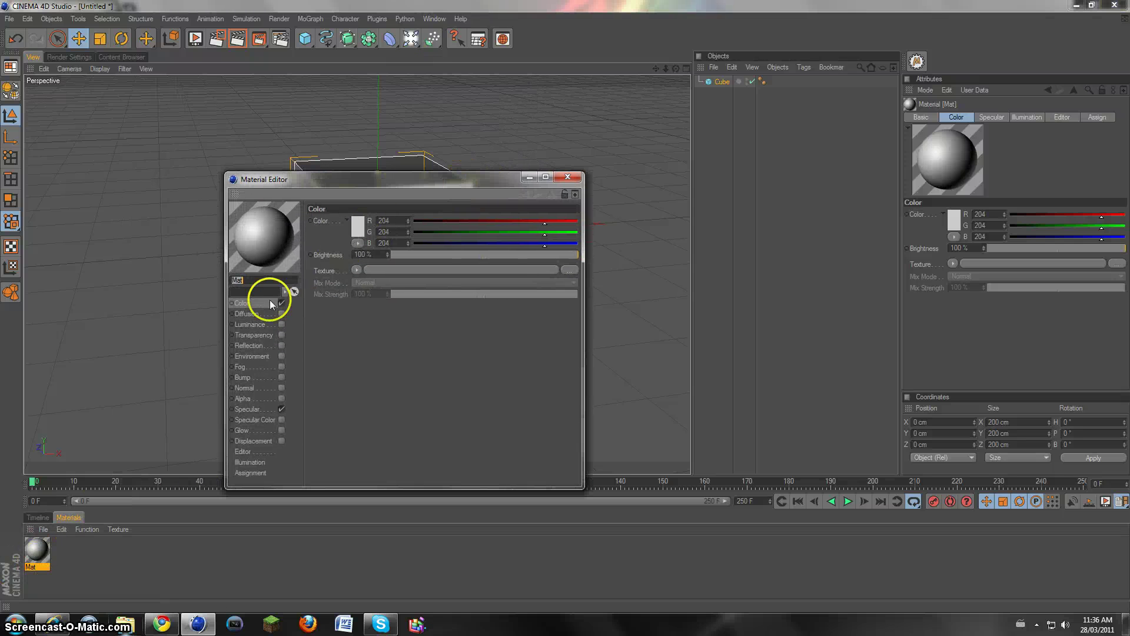
pyautogui.moveTo(320, 184); pyautogui.dragTo(311, 162)
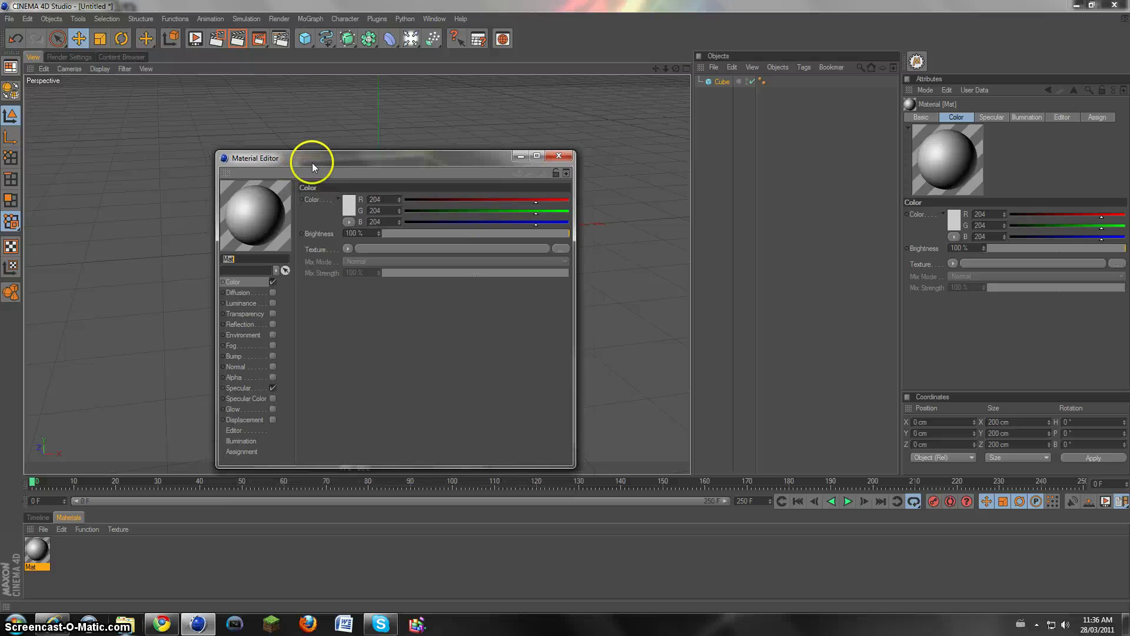
pyautogui.click(239, 283)
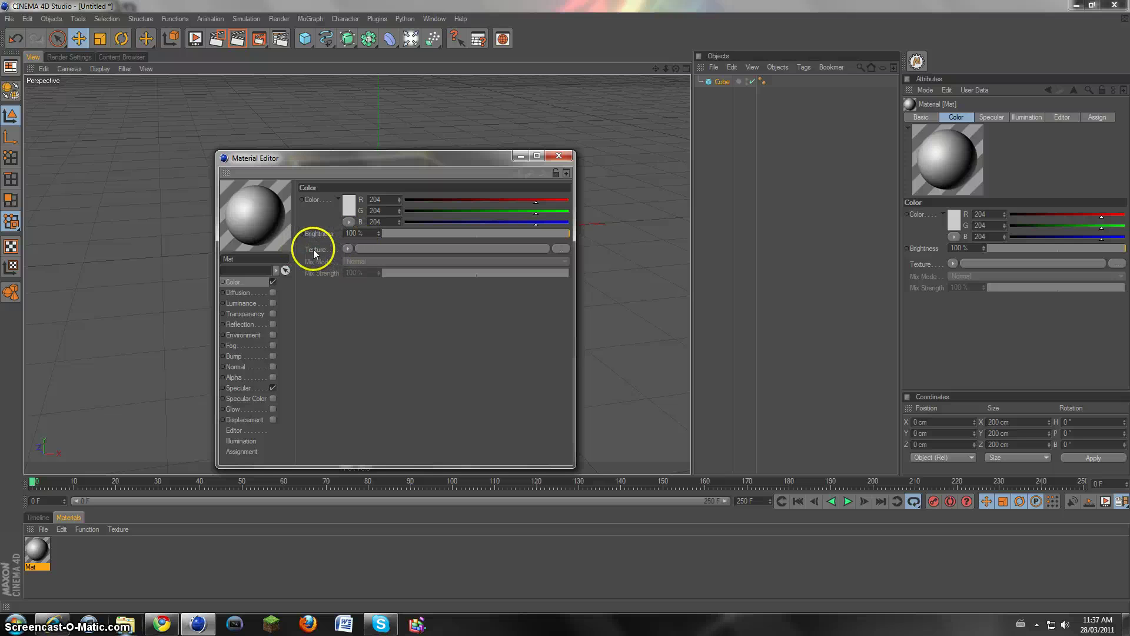
# Step: Load the 'brick hi def' image as Mat's Color channel texture
pyautogui.click(348, 249)
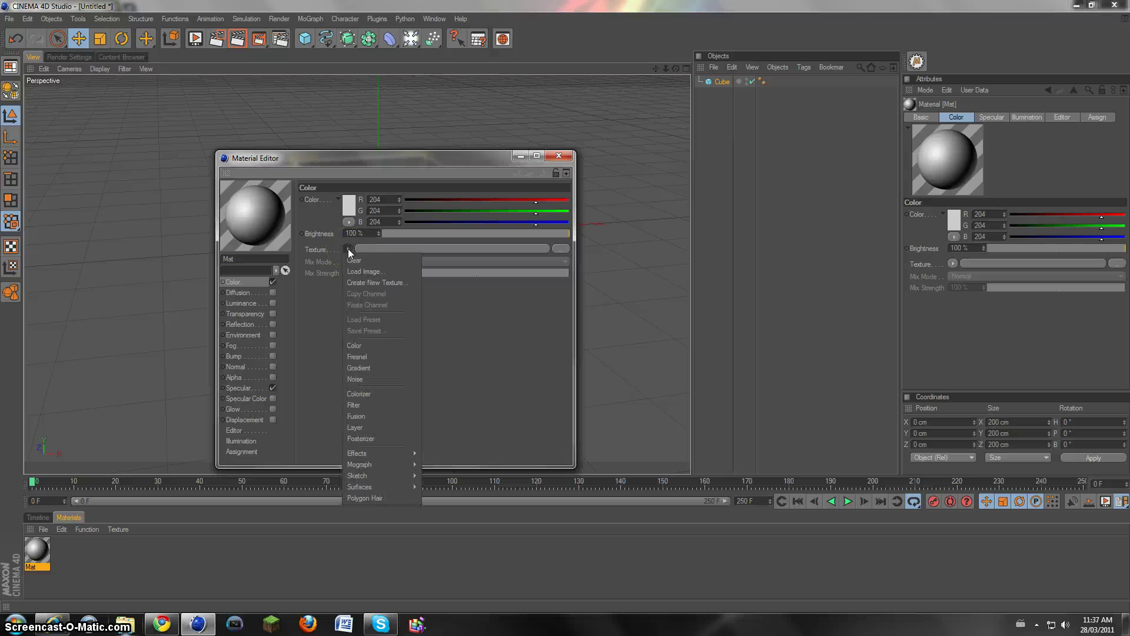
pyautogui.click(369, 273)
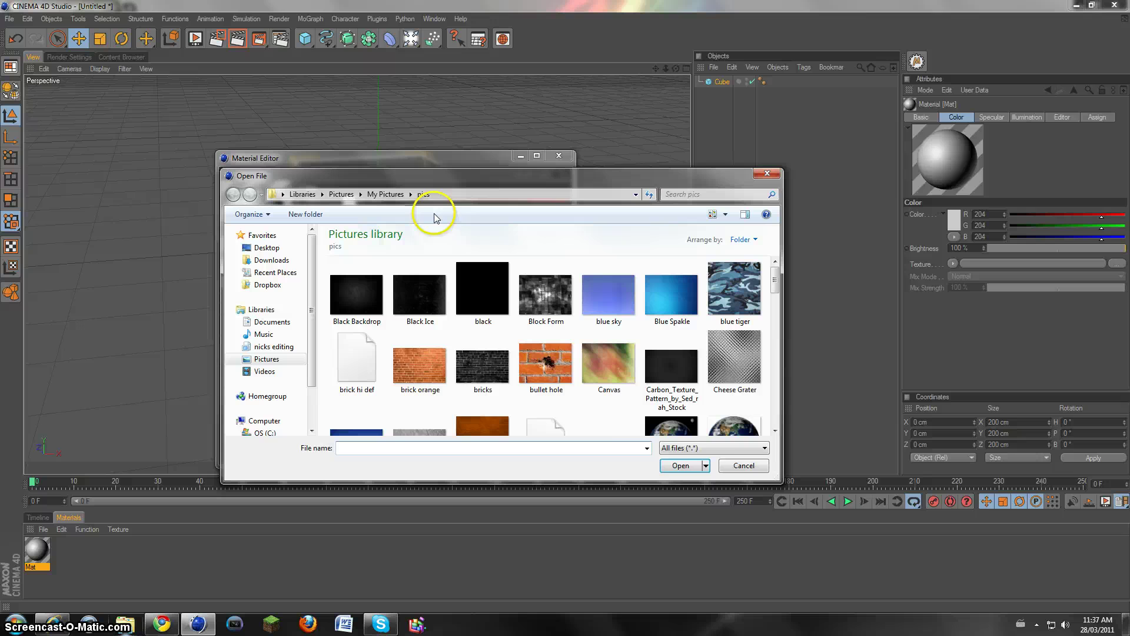
pyautogui.moveTo(445, 173); pyautogui.dragTo(404, 146)
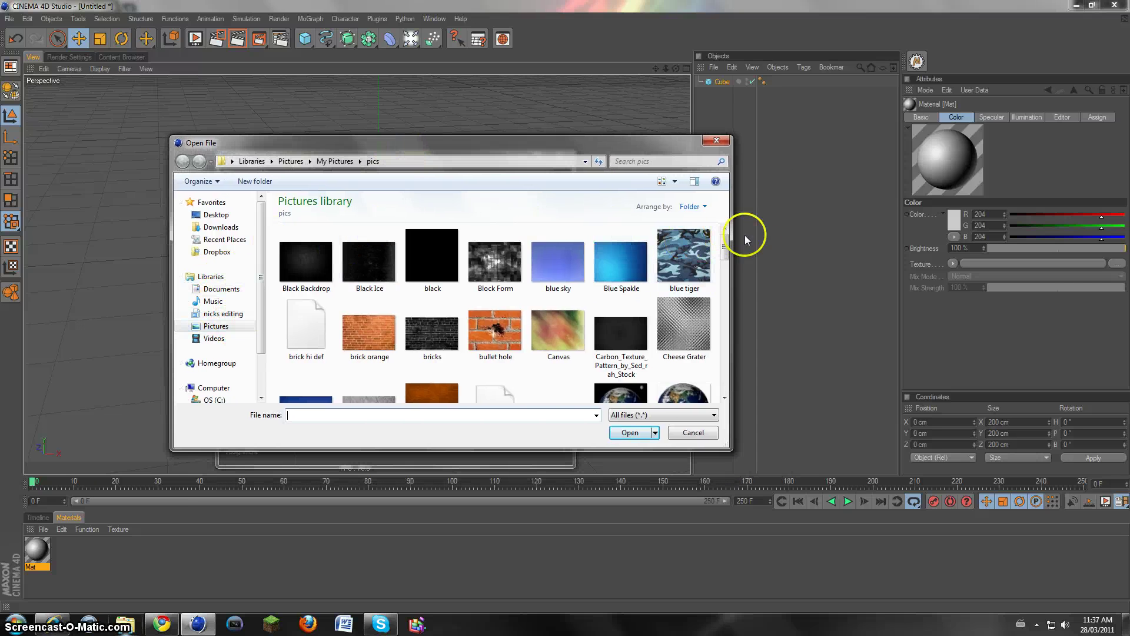
pyautogui.moveTo(721, 262); pyautogui.dragTo(692, 226)
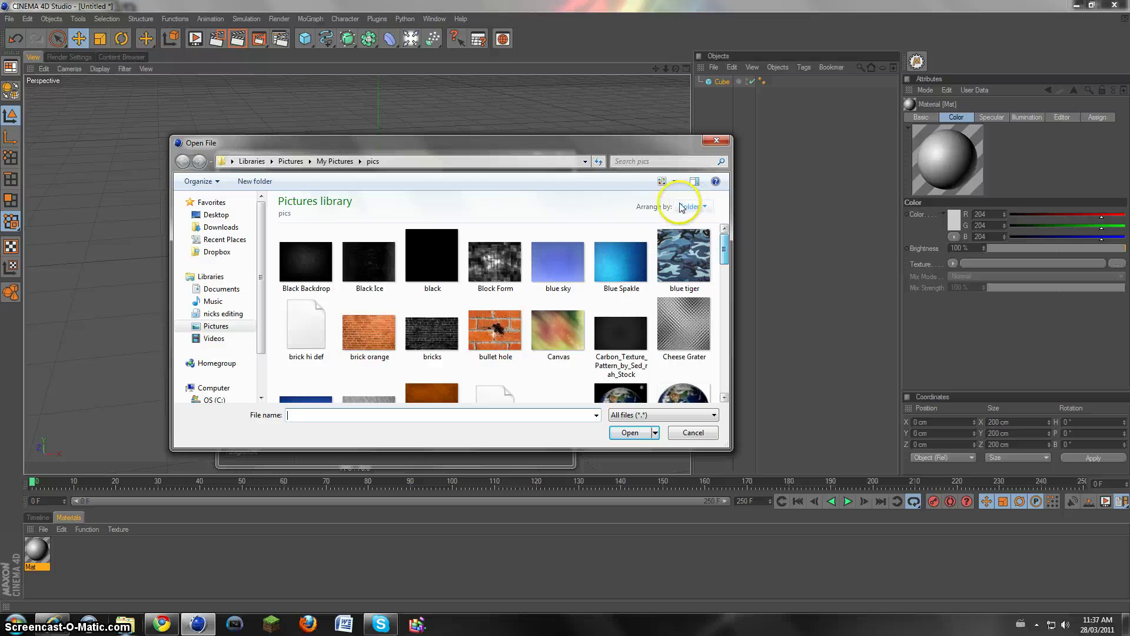
pyautogui.doubleClick(324, 329)
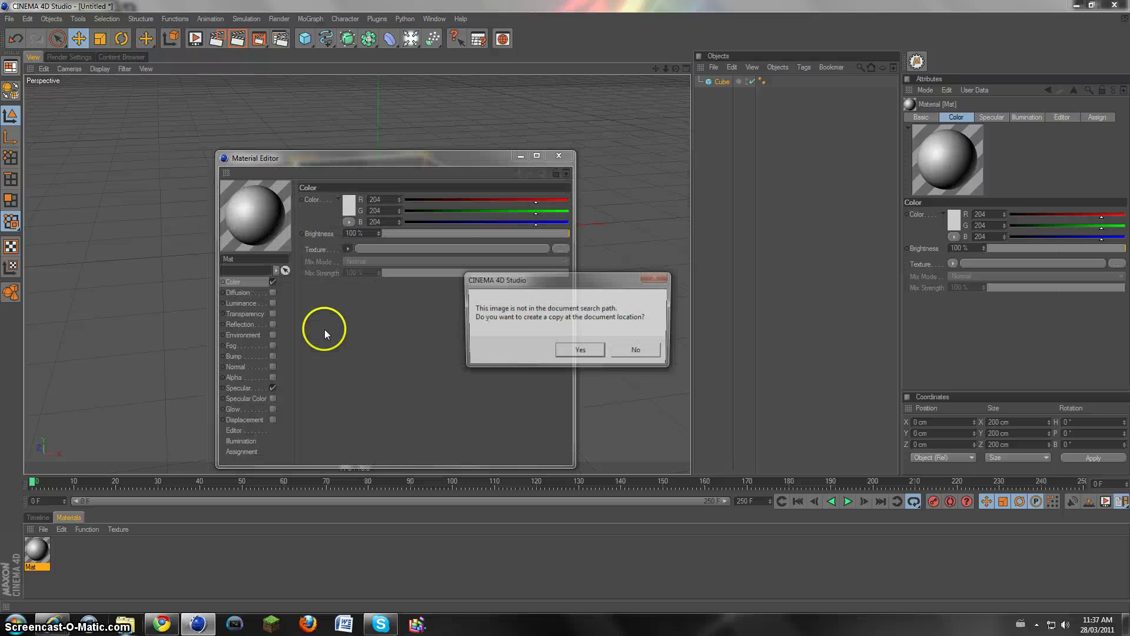
# Step: Decline copying the brick image to the project and inspect the bricks on the preview sphere
pyautogui.click(638, 356)
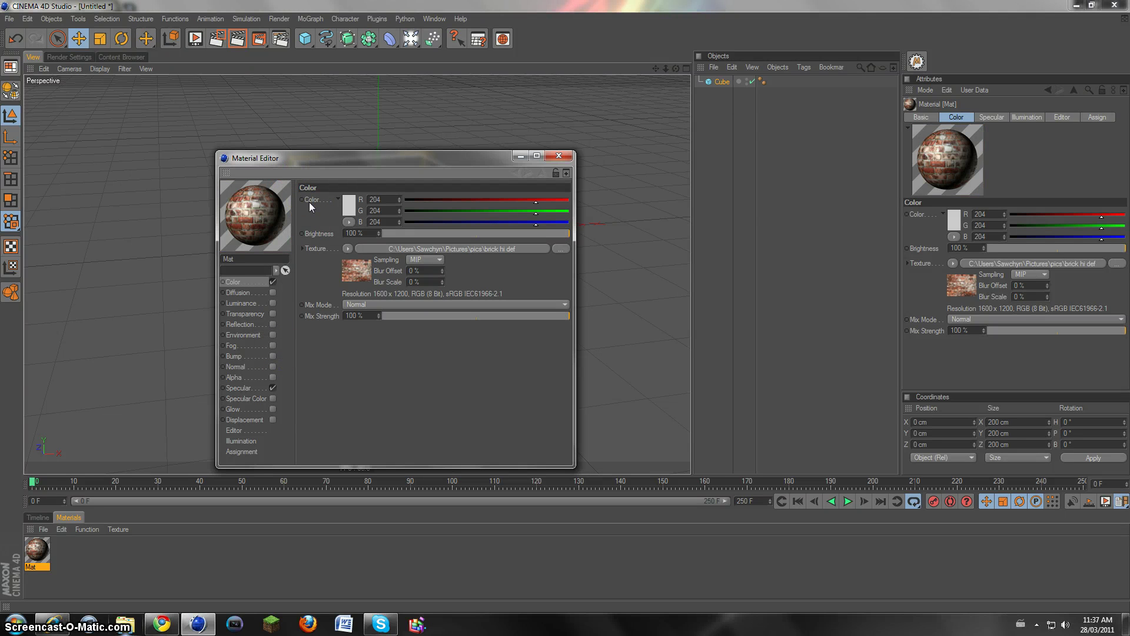
pyautogui.moveTo(253, 194); pyautogui.dragTo(260, 200)
pyautogui.click(272, 187)
pyautogui.moveTo(272, 188)
pyautogui.mouseDown()
pyautogui.moveTo(288, 207)
pyautogui.moveTo(260, 196)
pyautogui.mouseUp()
pyautogui.moveTo(230, 197); pyautogui.dragTo(343, 334)
# Step: Enable Bump, paste the copied brick texture into it, and set strength to 100%
pyautogui.click(348, 249)
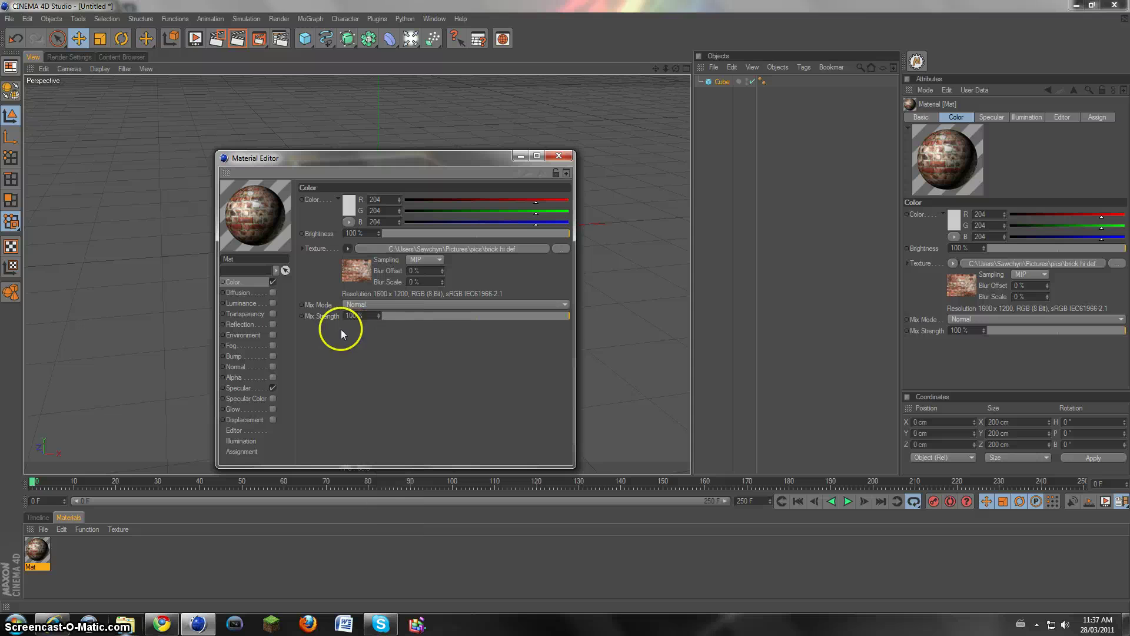
pyautogui.click(236, 356)
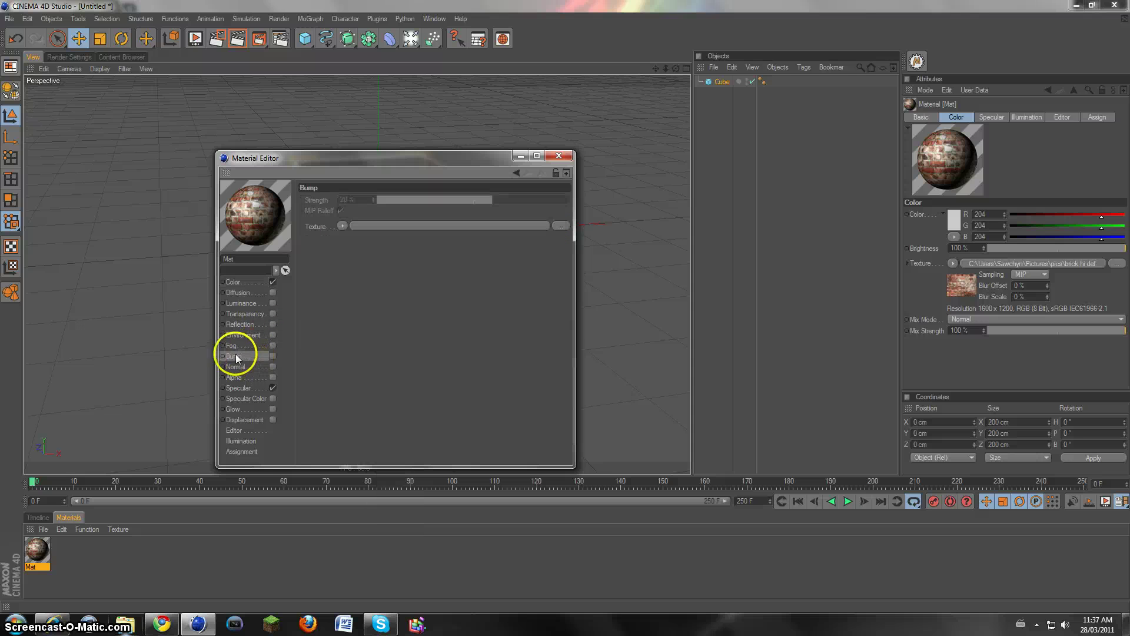
pyautogui.click(273, 355)
pyautogui.click(342, 226)
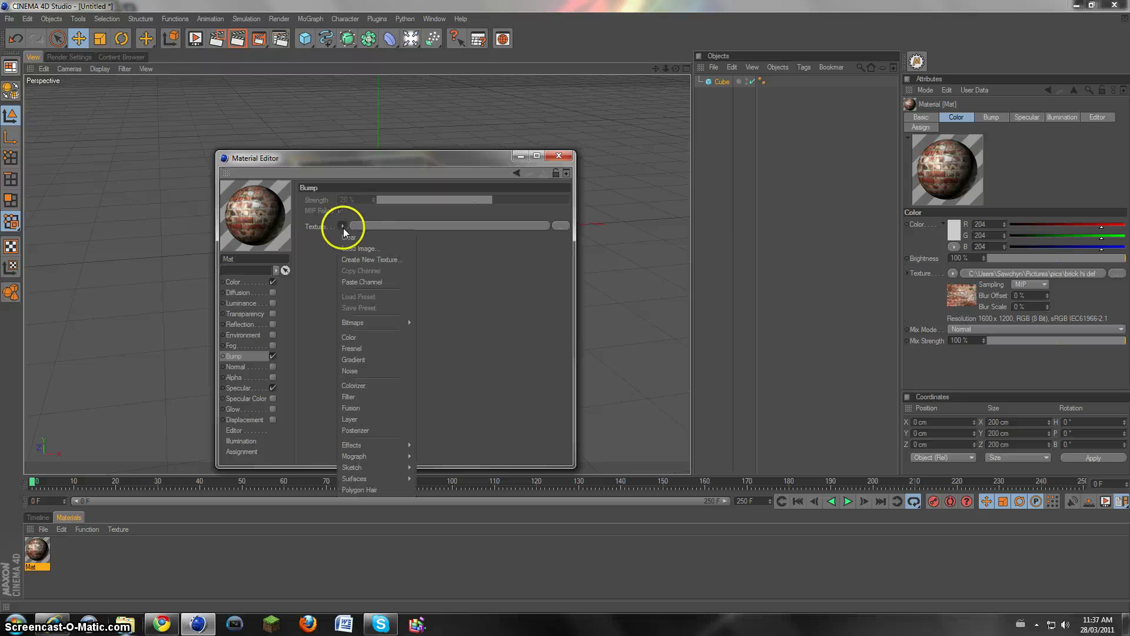
pyautogui.click(355, 283)
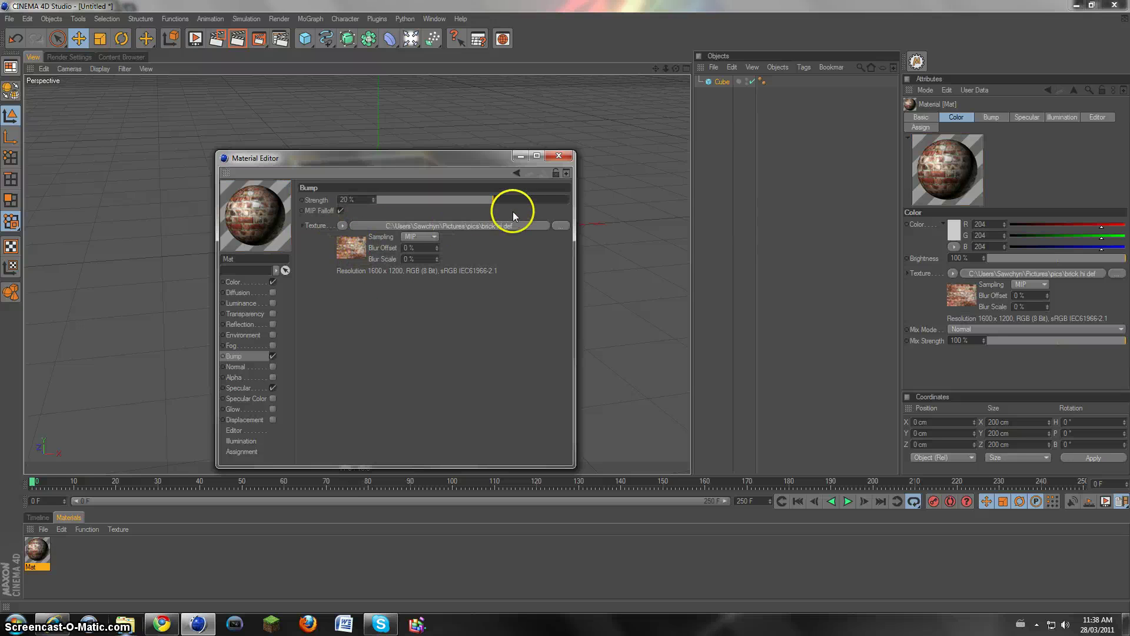
pyautogui.moveTo(497, 199); pyautogui.dragTo(624, 214)
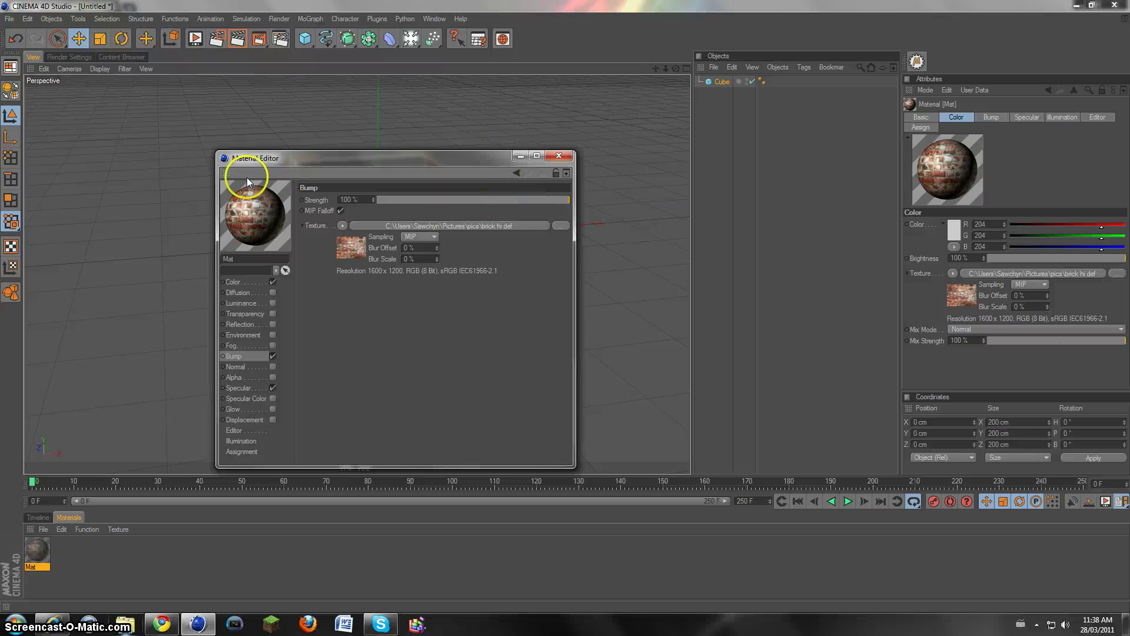
pyautogui.moveTo(265, 233); pyautogui.dragTo(259, 199)
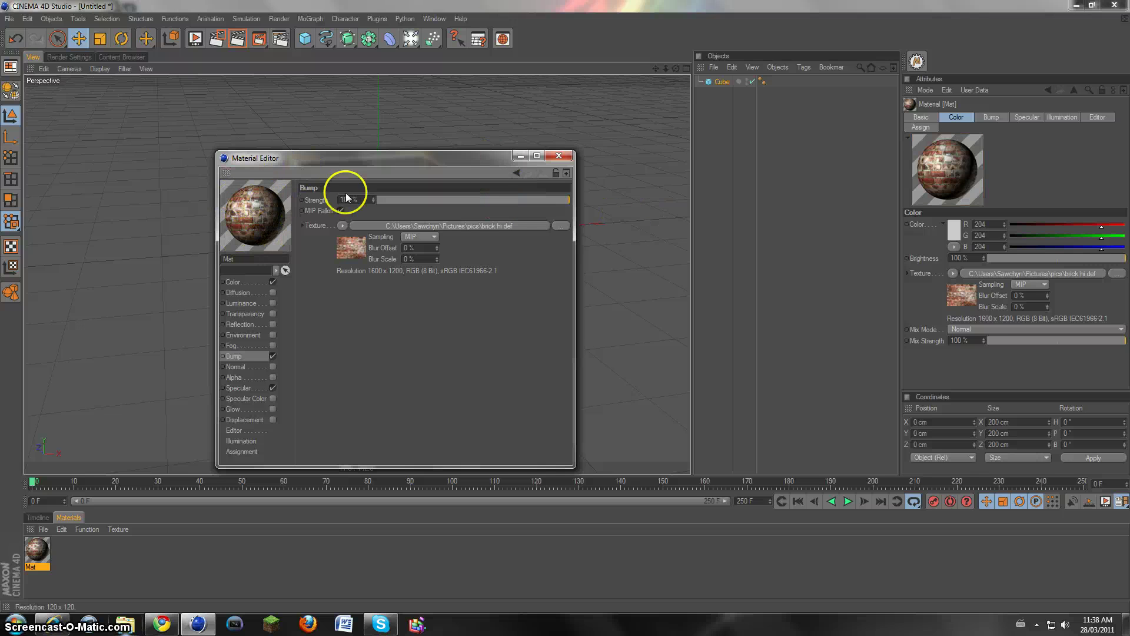
# Step: Apply the Mat brick material to the cube and render the active view
pyautogui.click(568, 157)
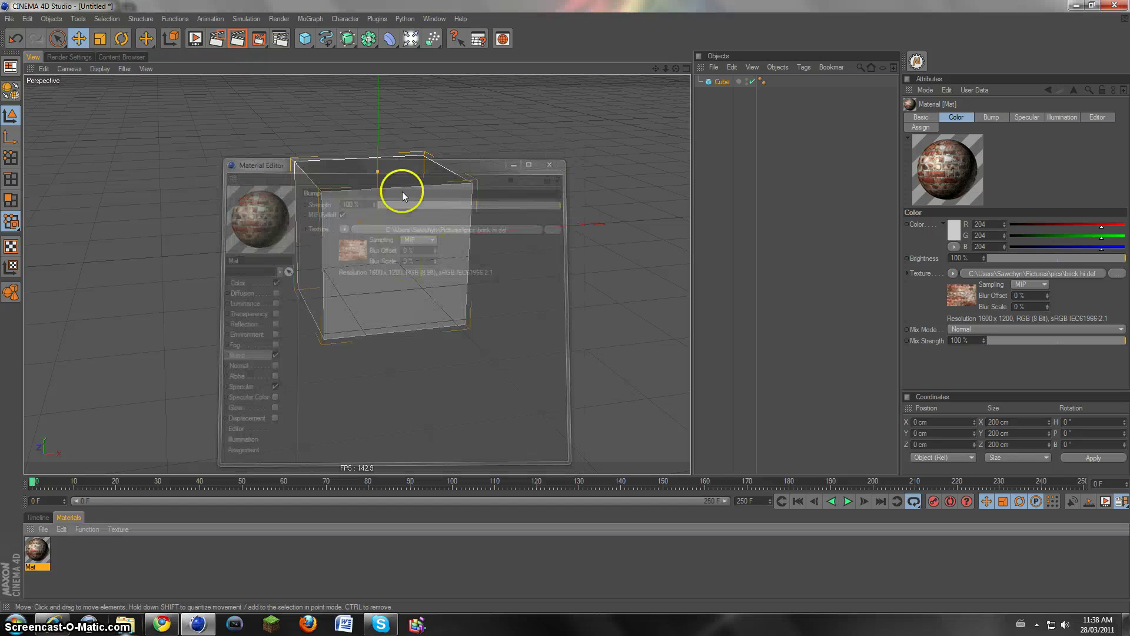
pyautogui.moveTo(37, 545); pyautogui.dragTo(393, 256)
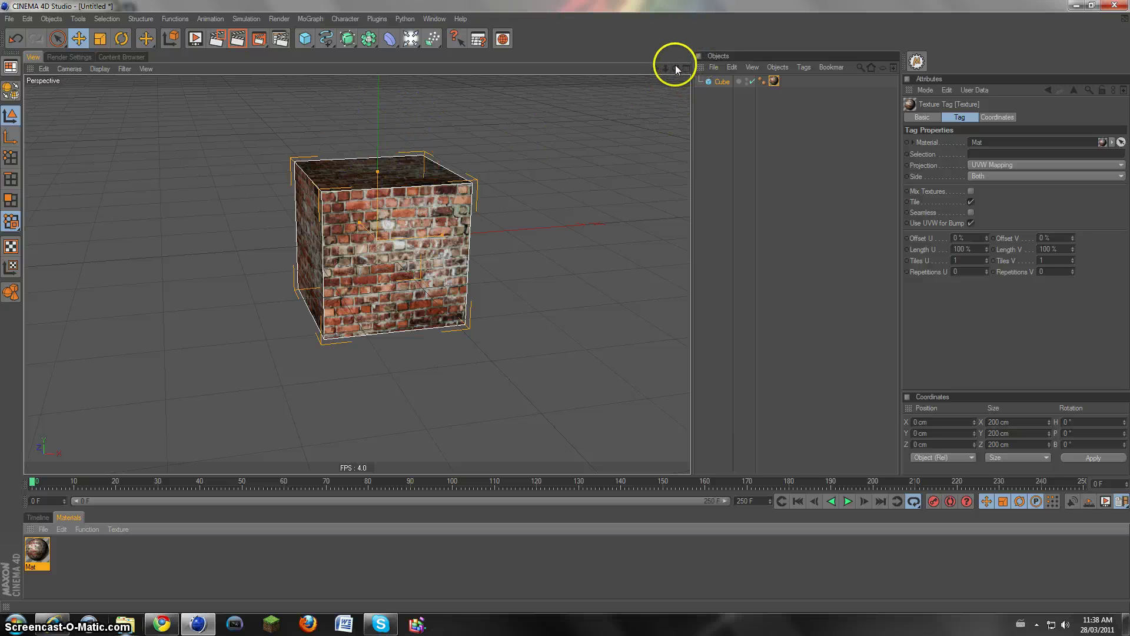
pyautogui.moveTo(676, 67); pyautogui.dragTo(573, 304)
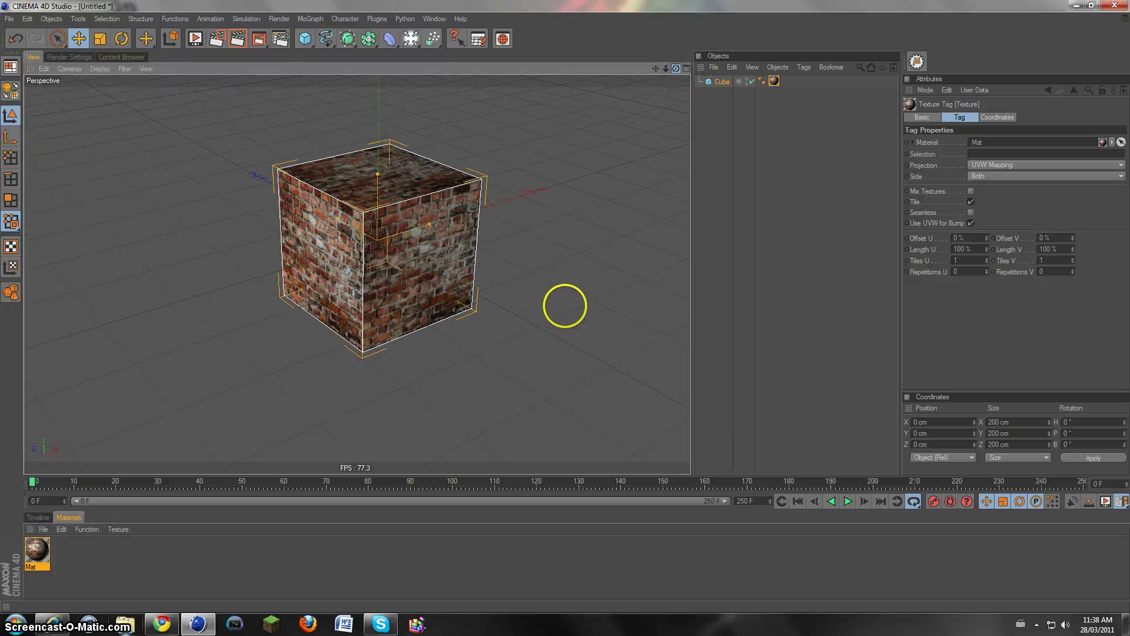
pyautogui.click(237, 41)
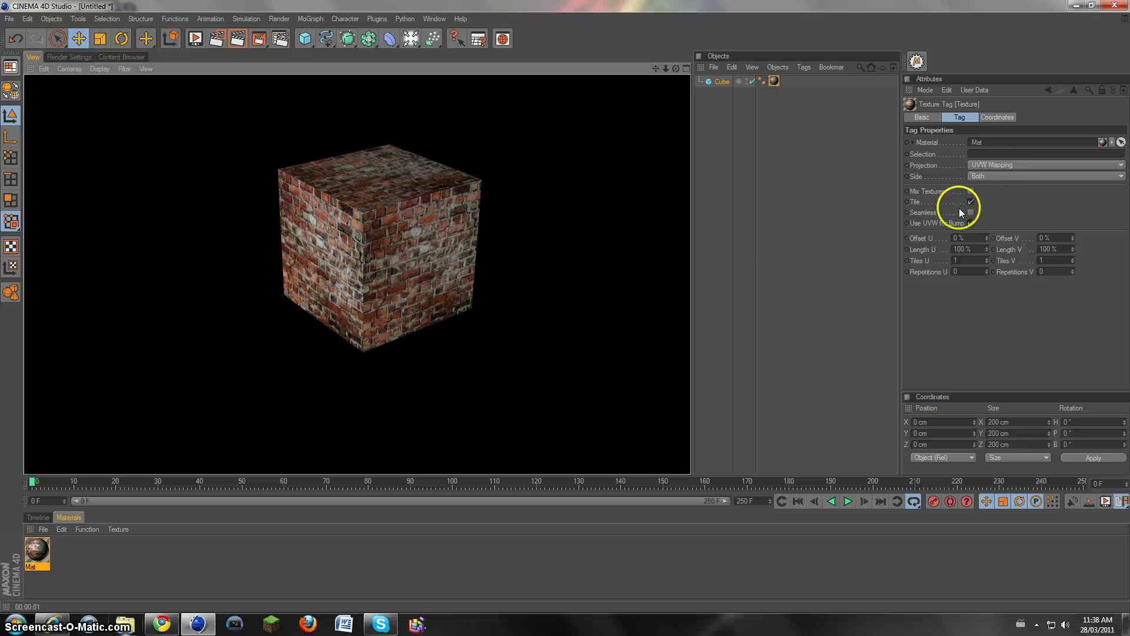
# Step: Set the cube's texture projection to Cubic with Seamless tiling on
pyautogui.click(988, 165)
pyautogui.click(990, 212)
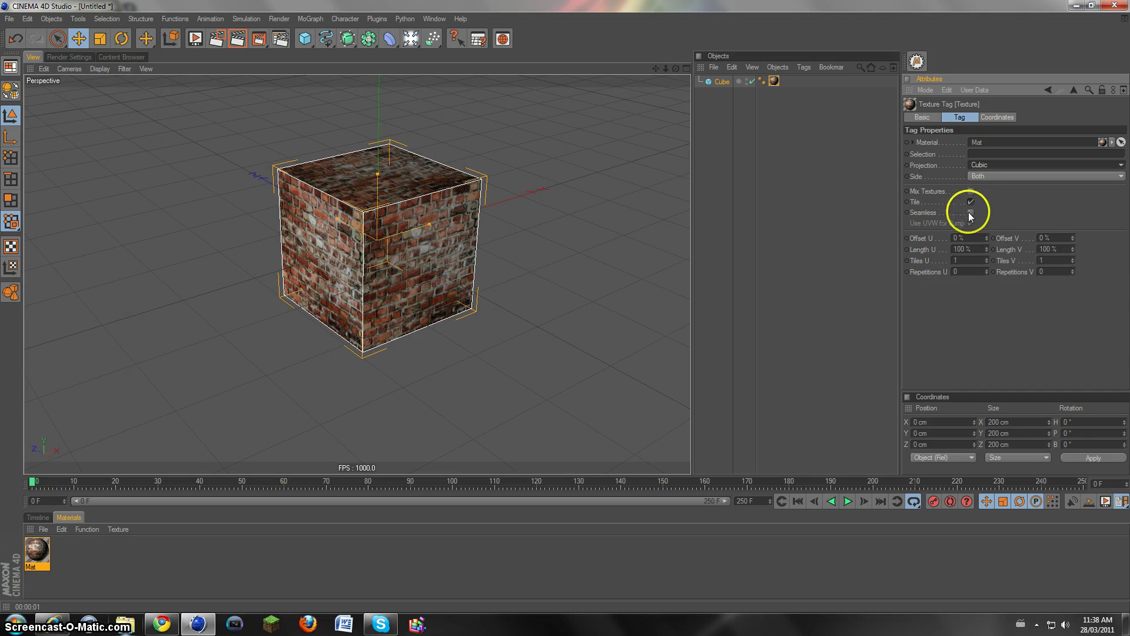
pyautogui.click(971, 212)
# Step: Stretch the cube sideways into a long wall and turn Seamless off on its texture tag
pyautogui.click(505, 278)
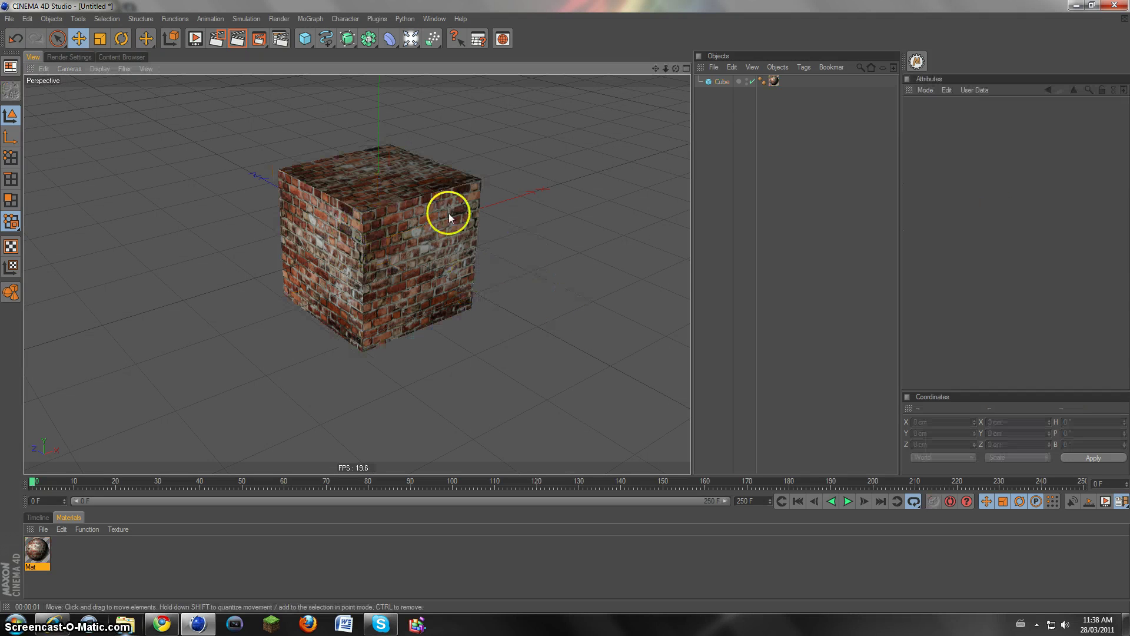
pyautogui.keyDown('alt'); pyautogui.moveTo(676, 84); pyautogui.dragTo(434, 209); pyautogui.keyUp('alt')
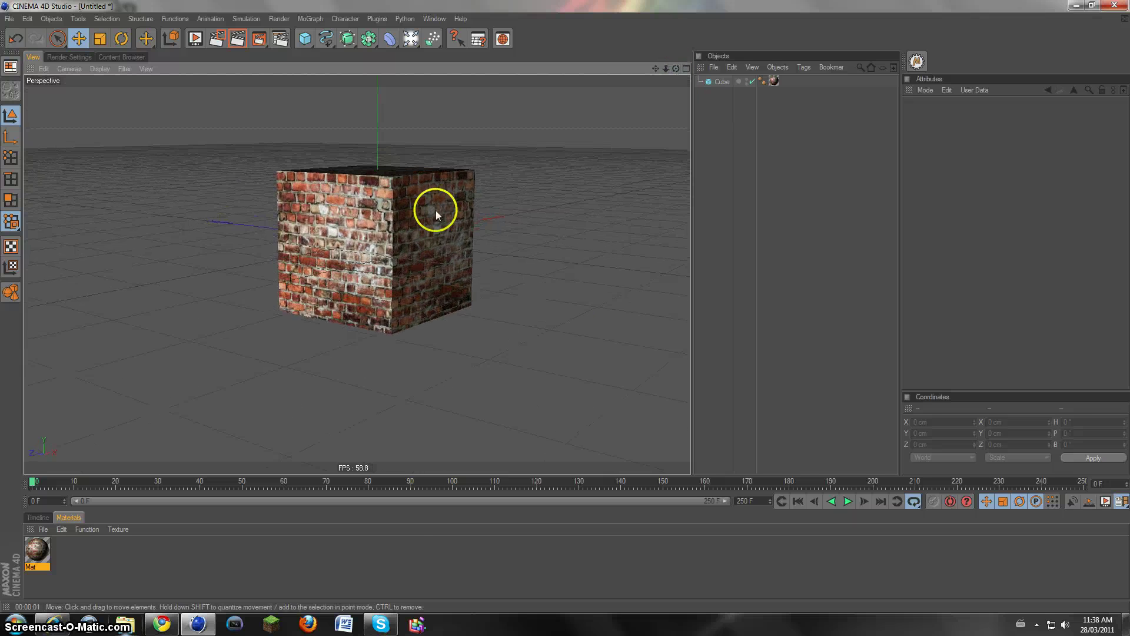
pyautogui.click(710, 85)
pyautogui.moveTo(677, 70); pyautogui.dragTo(601, 94)
pyautogui.moveTo(439, 252); pyautogui.dragTo(600, 227)
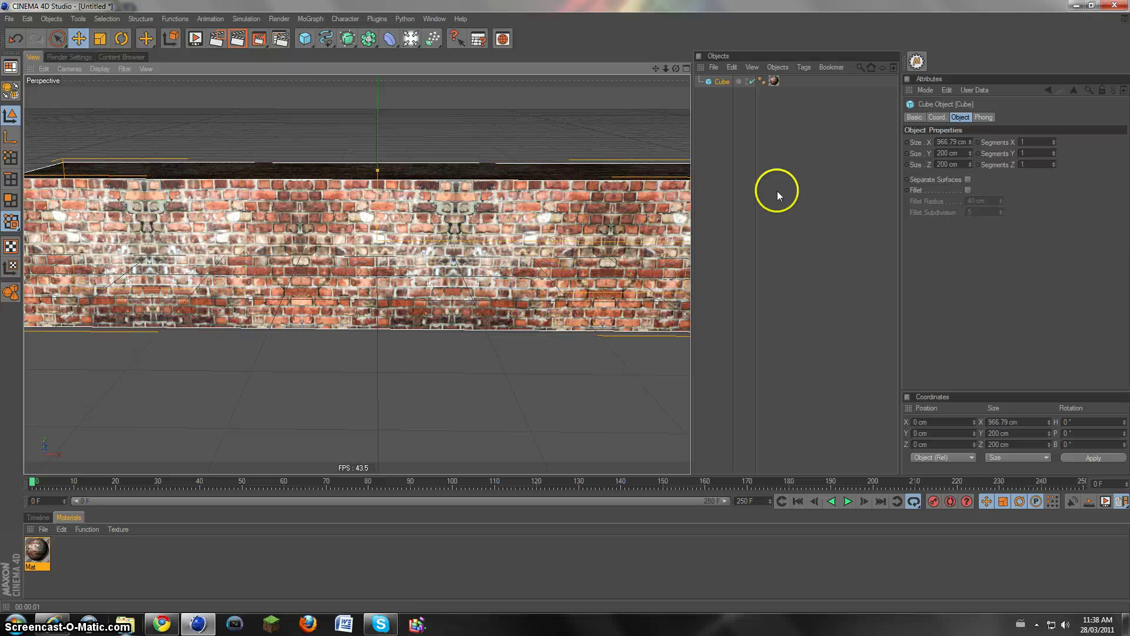
pyautogui.click(773, 83)
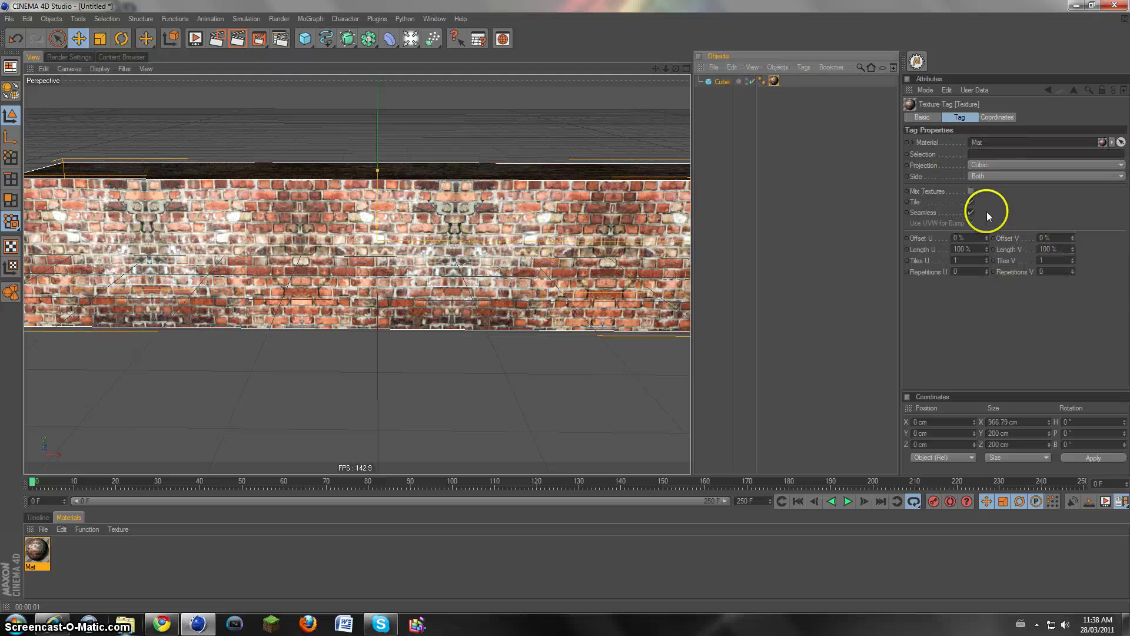
pyautogui.click(972, 212)
# Step: Render the brick wall preview and orbit back to a nearly frontal view
pyautogui.scroll(-3, 561, 206)
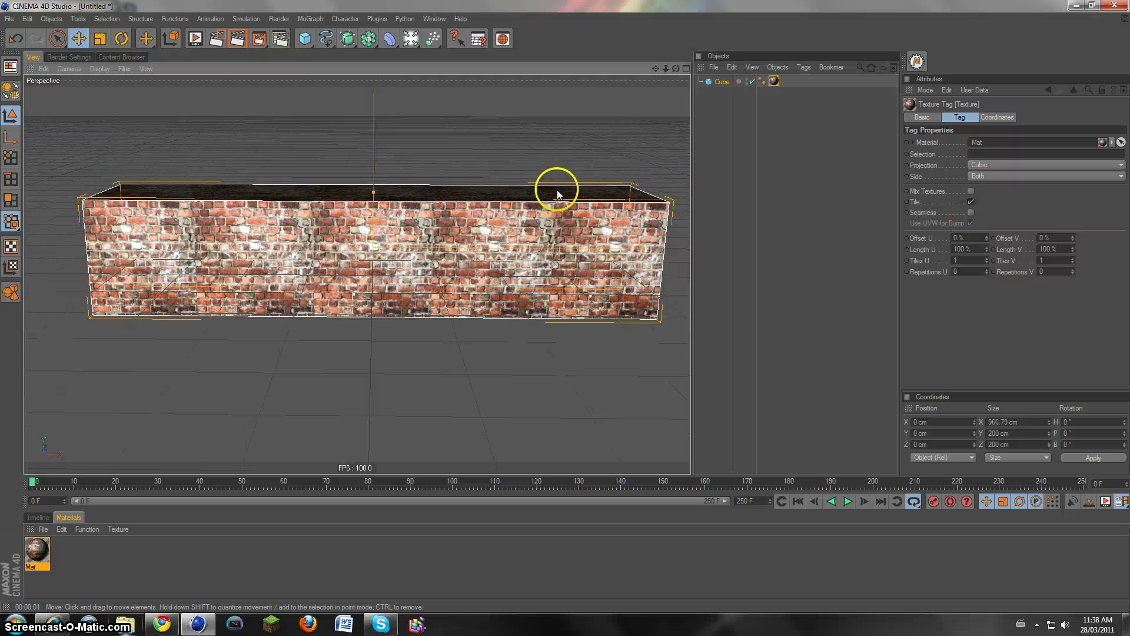
pyautogui.click(238, 39)
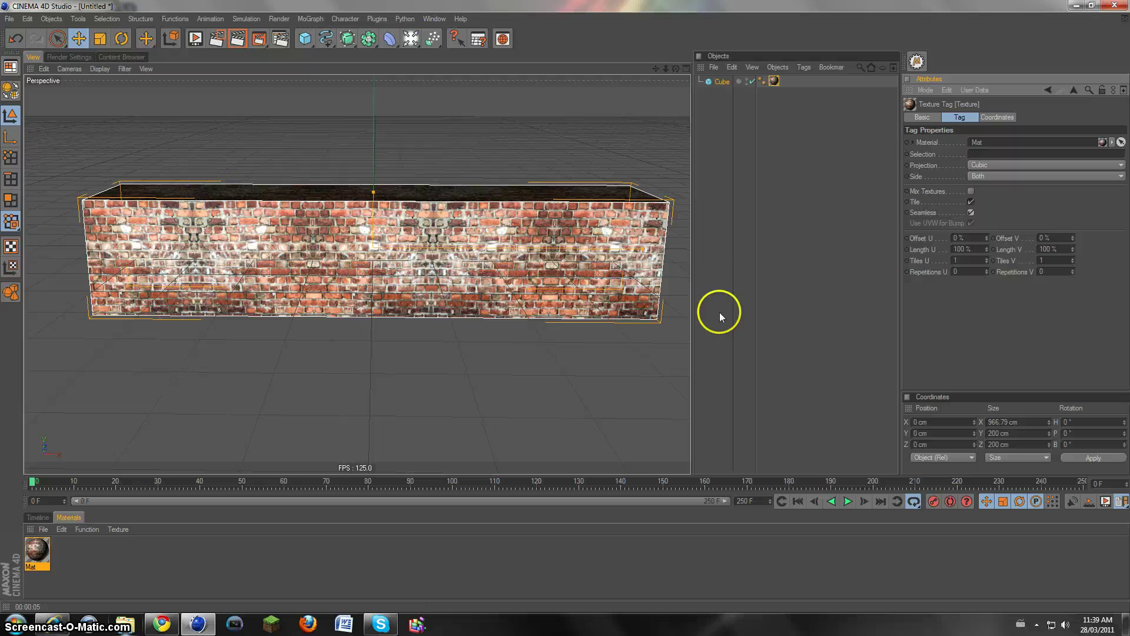
pyautogui.moveTo(676, 68); pyautogui.dragTo(523, 301)
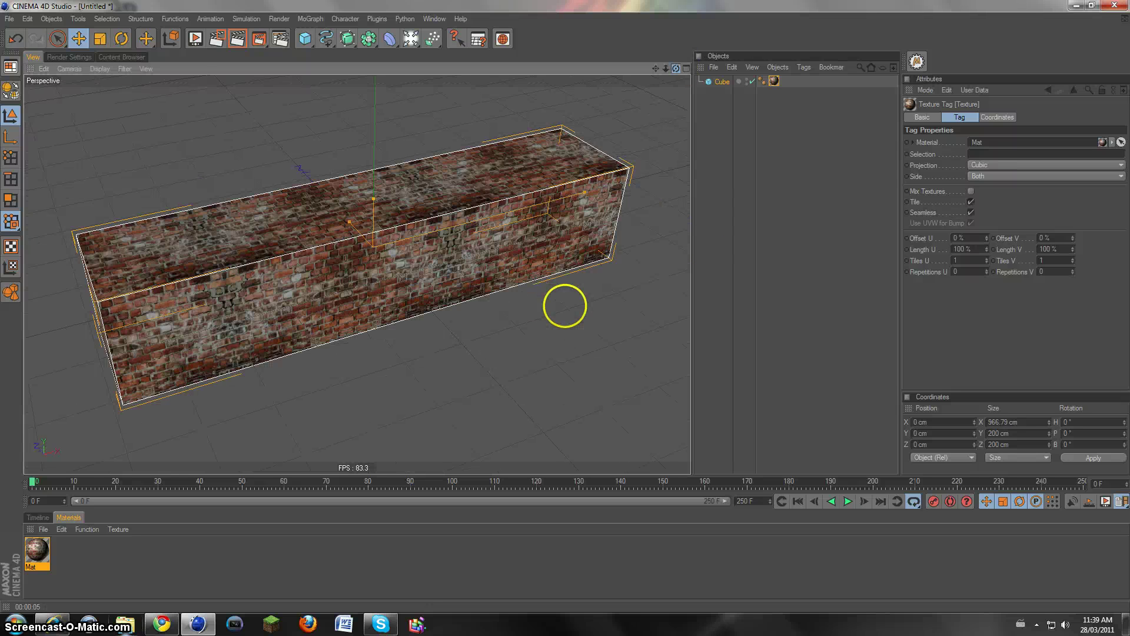
pyautogui.moveTo(565, 305)
pyautogui.keyDown('alt'); pyautogui.mouseDown()
pyautogui.moveTo(605, 306)
pyautogui.moveTo(565, 303)
pyautogui.mouseUp(); pyautogui.keyUp('alt')
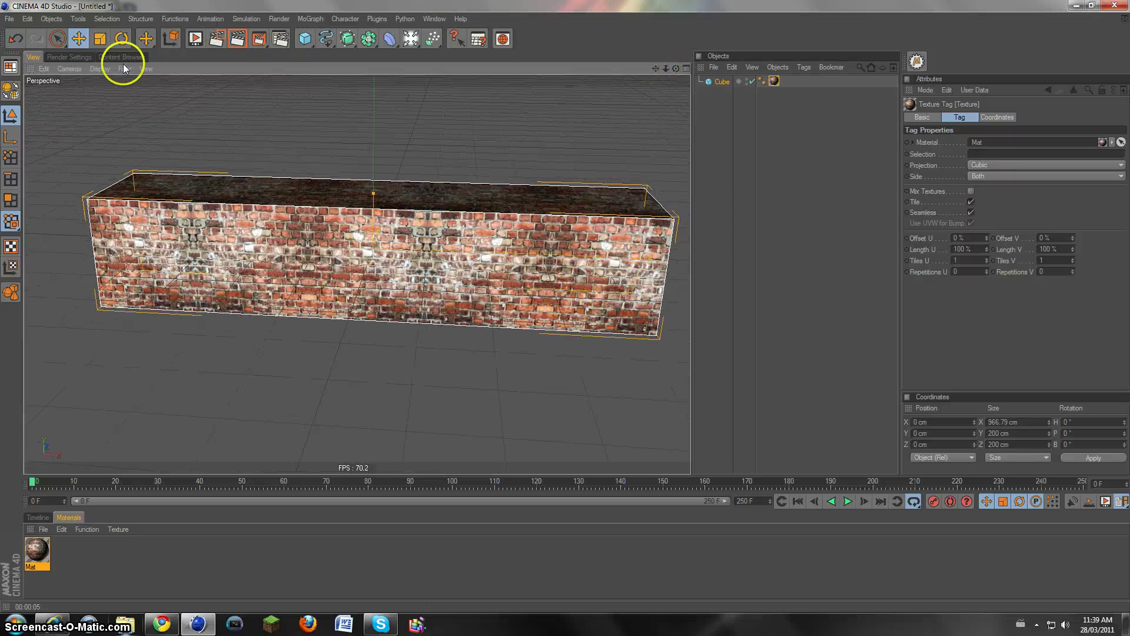
# Step: Open the recent 'Building for cod map.c4d' scene and orbit to a frontal view
pyautogui.click(20, 19)
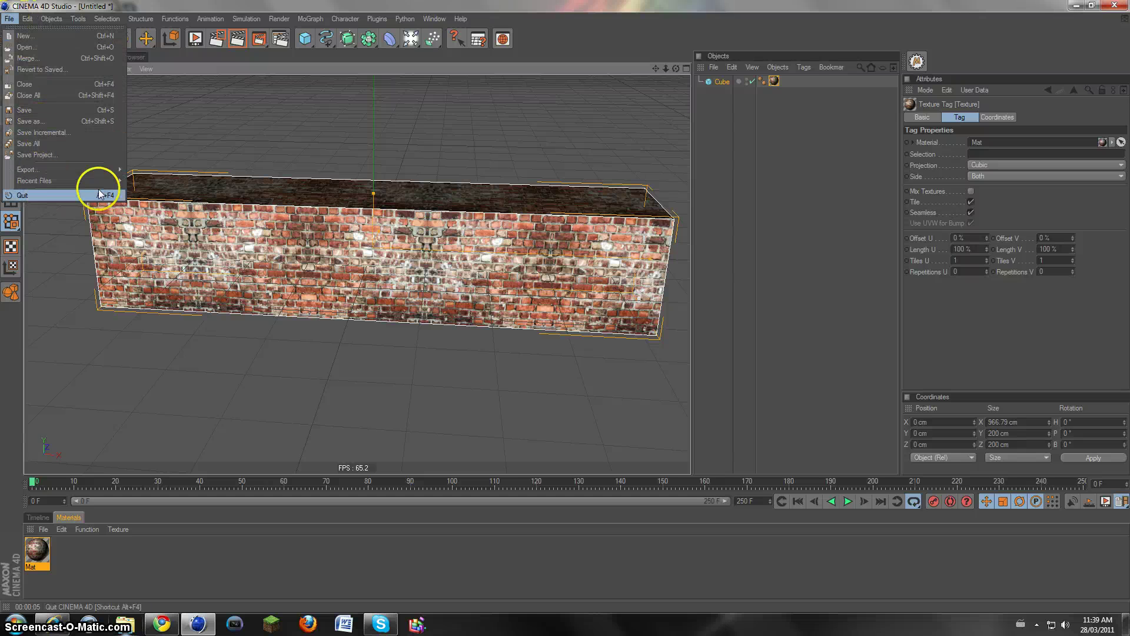
pyautogui.click(143, 181)
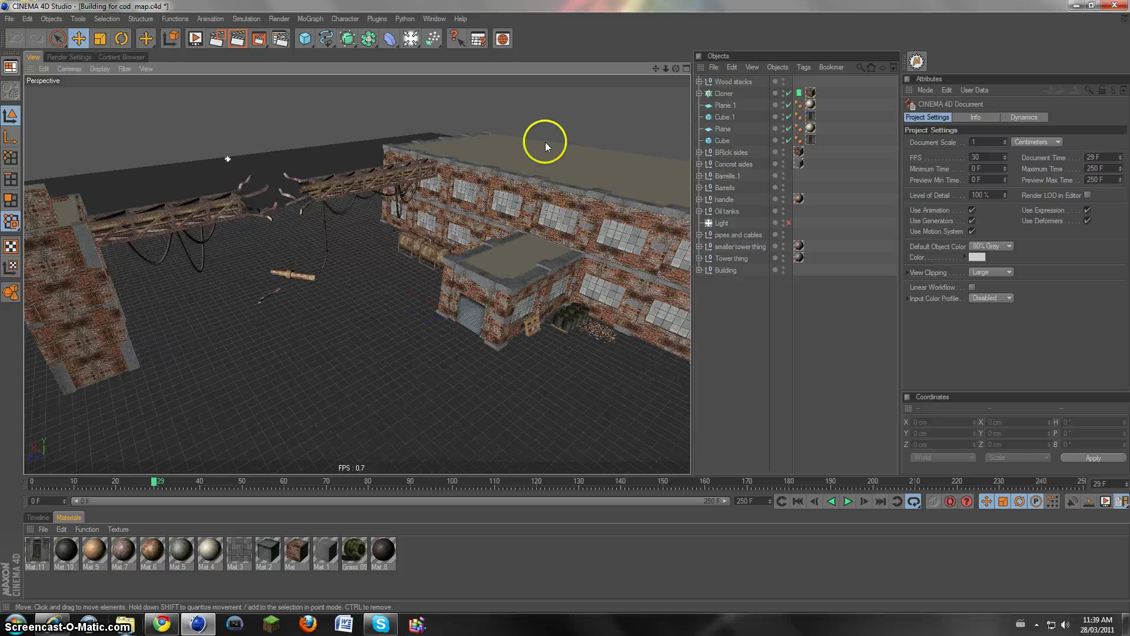
pyautogui.scroll(3, 545, 146)
pyautogui.scroll(-2, 546, 145)
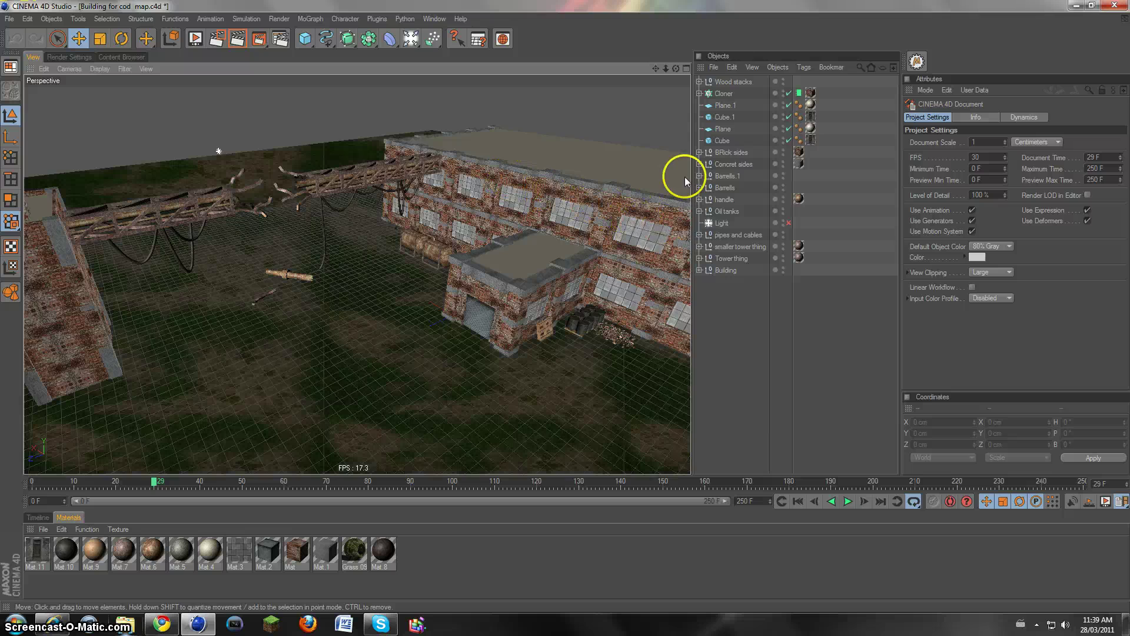
pyautogui.moveTo(675, 68); pyautogui.dragTo(566, 306)
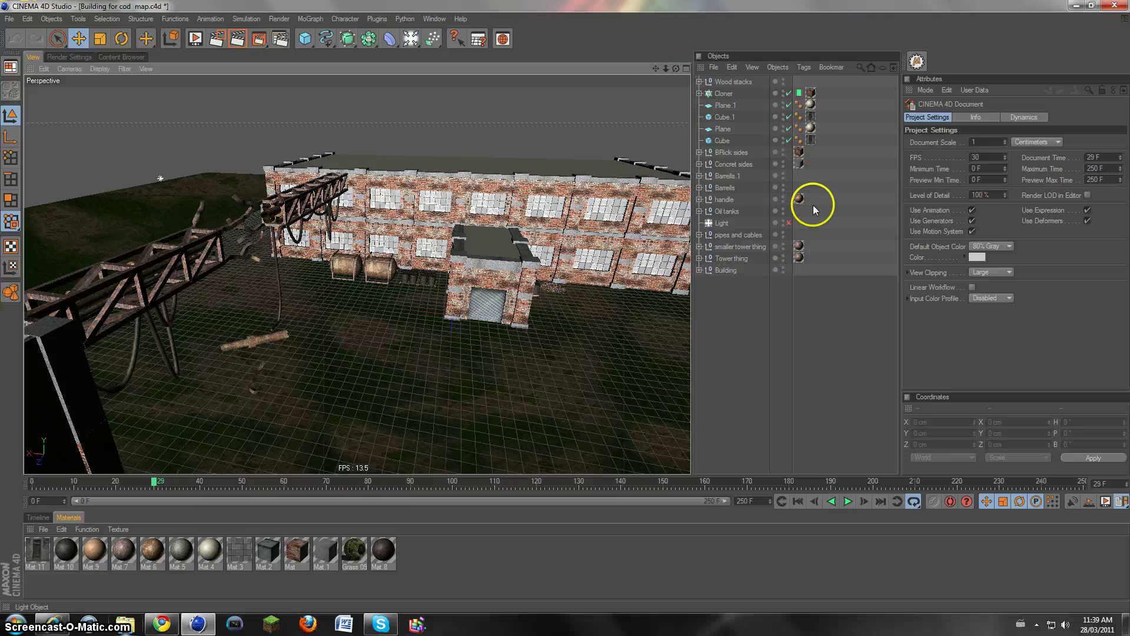
# Step: Turn Seamless off on the BRick sides texture tag and inspect the facade, its cube group and the tower
pyautogui.click(799, 151)
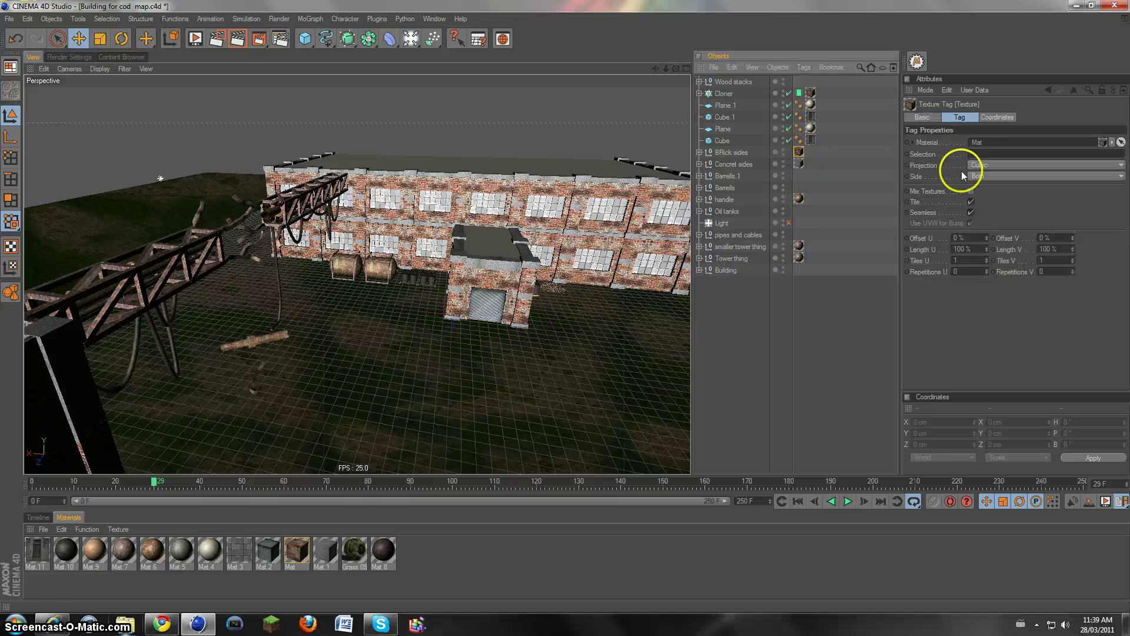
pyautogui.click(970, 213)
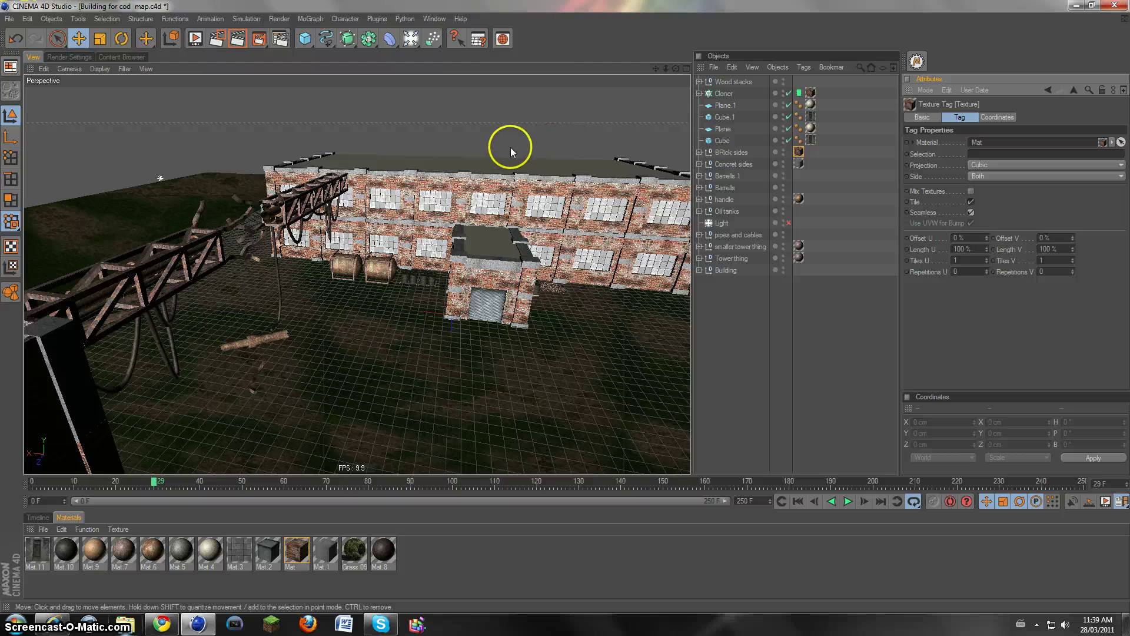
pyautogui.keyDown('alt'); pyautogui.moveTo(510, 146); pyautogui.dragTo(695, 39); pyautogui.keyUp('alt')
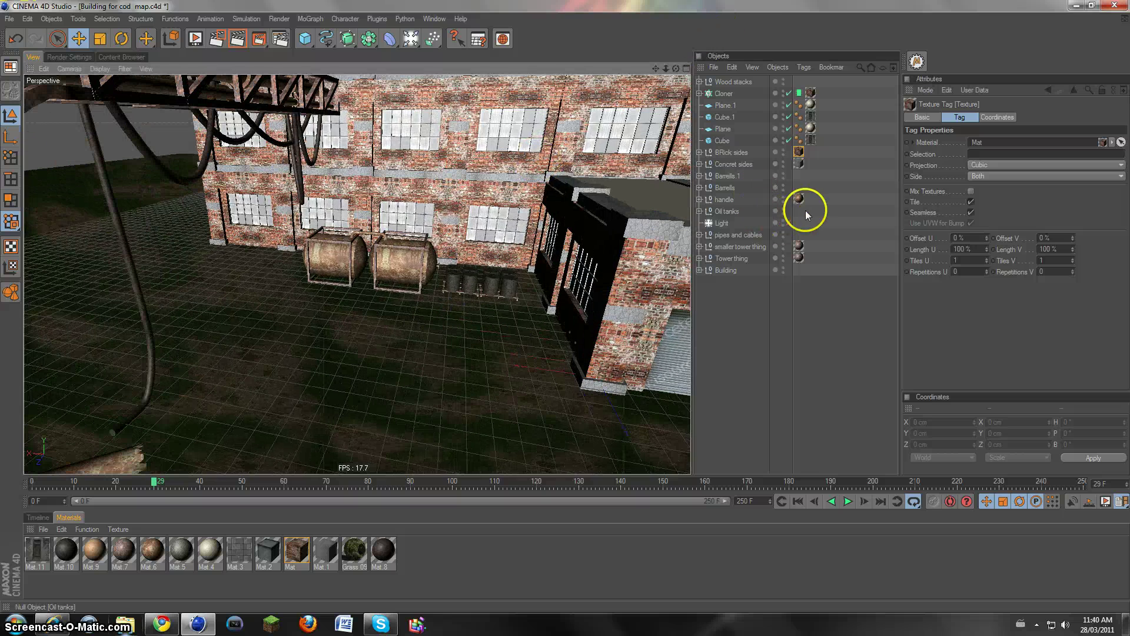
pyautogui.click(699, 153)
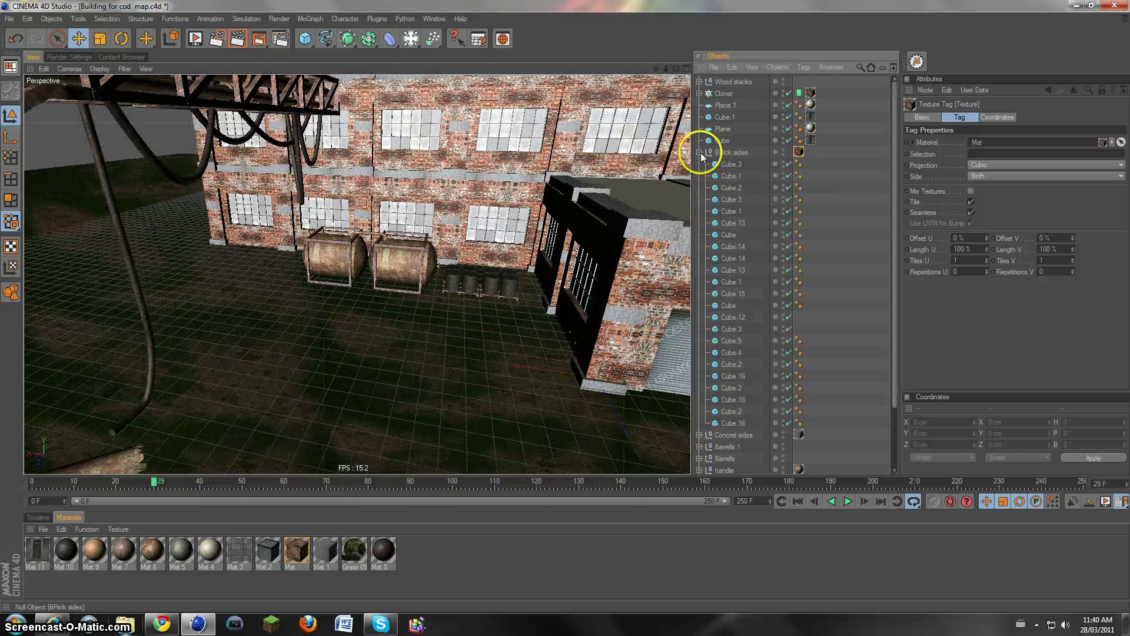
pyautogui.scroll(-3, 825, 308)
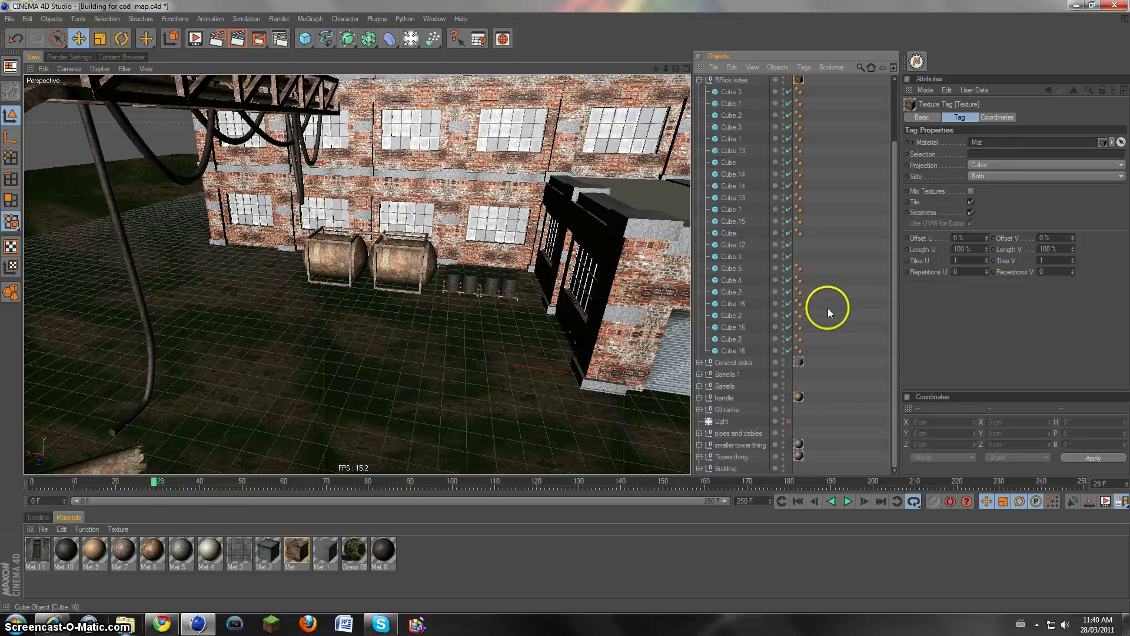
pyautogui.scroll(3, 732, 245)
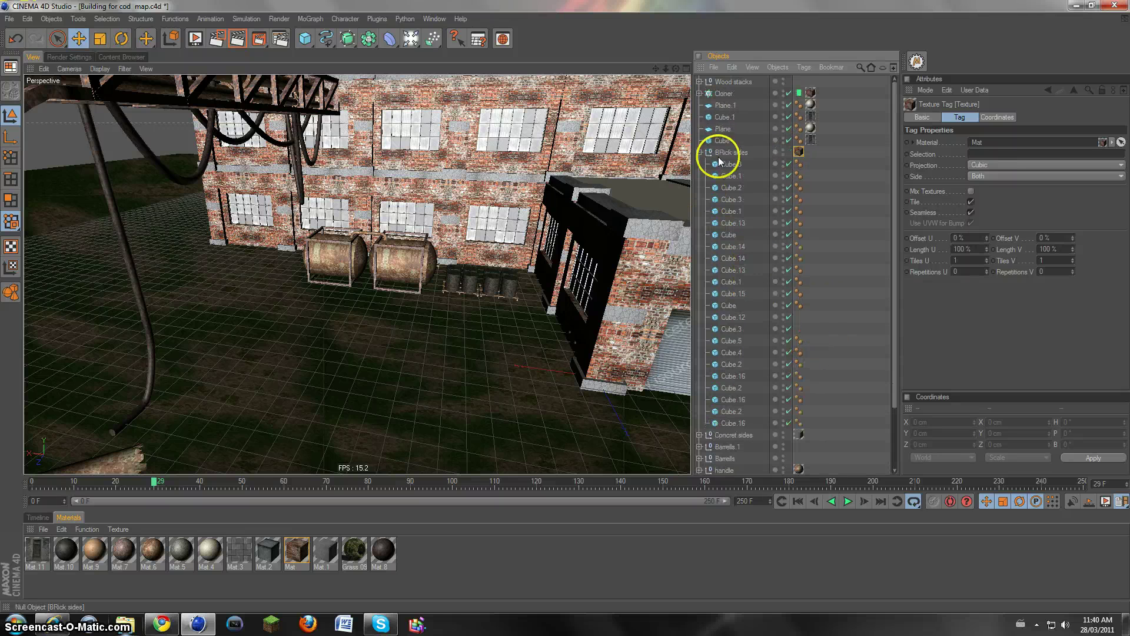
pyautogui.click(699, 153)
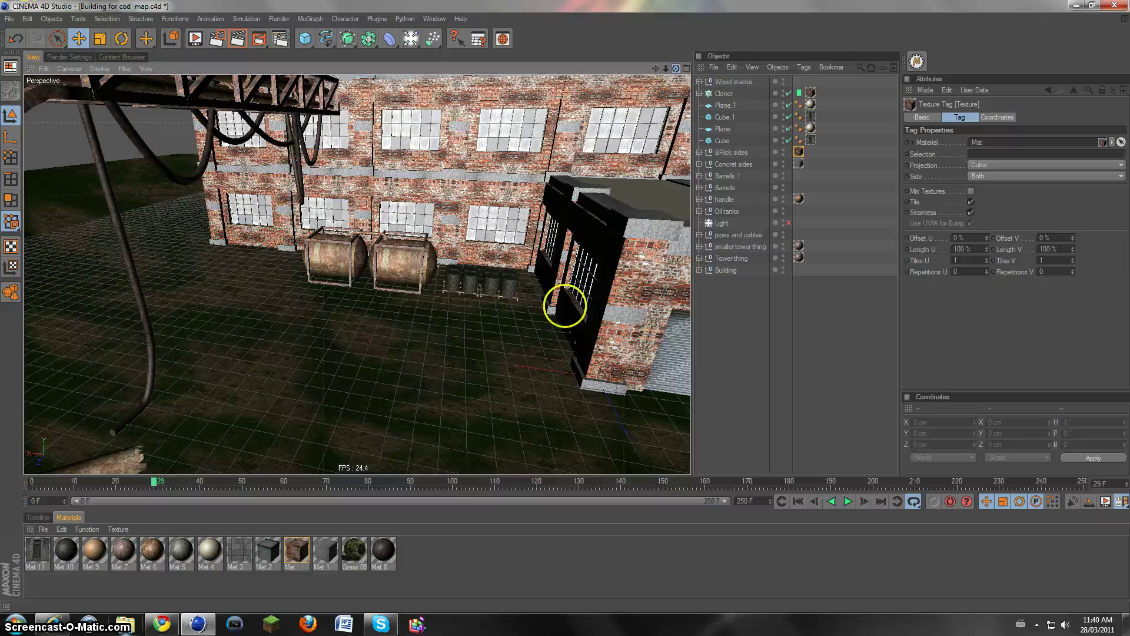
pyautogui.keyDown('alt'); pyautogui.moveTo(560, 308); pyautogui.dragTo(529, 118); pyautogui.keyUp('alt')
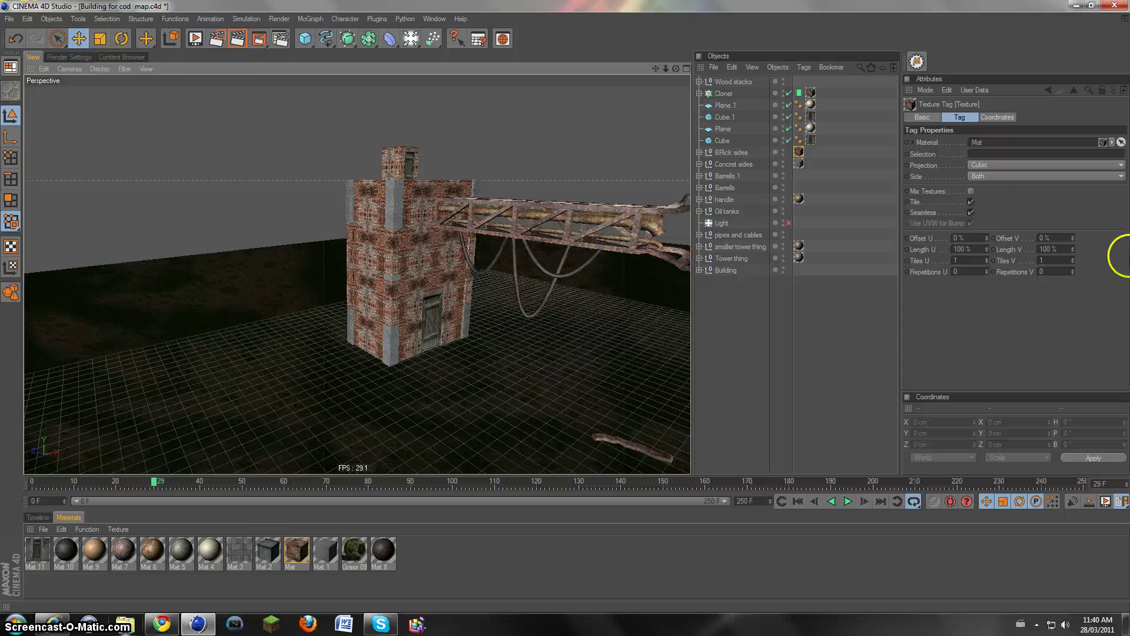
# Step: Compare the tower's bricks with Seamless off, then switch Seamless back on
pyautogui.click(970, 214)
pyautogui.scroll(10, 576, 261)
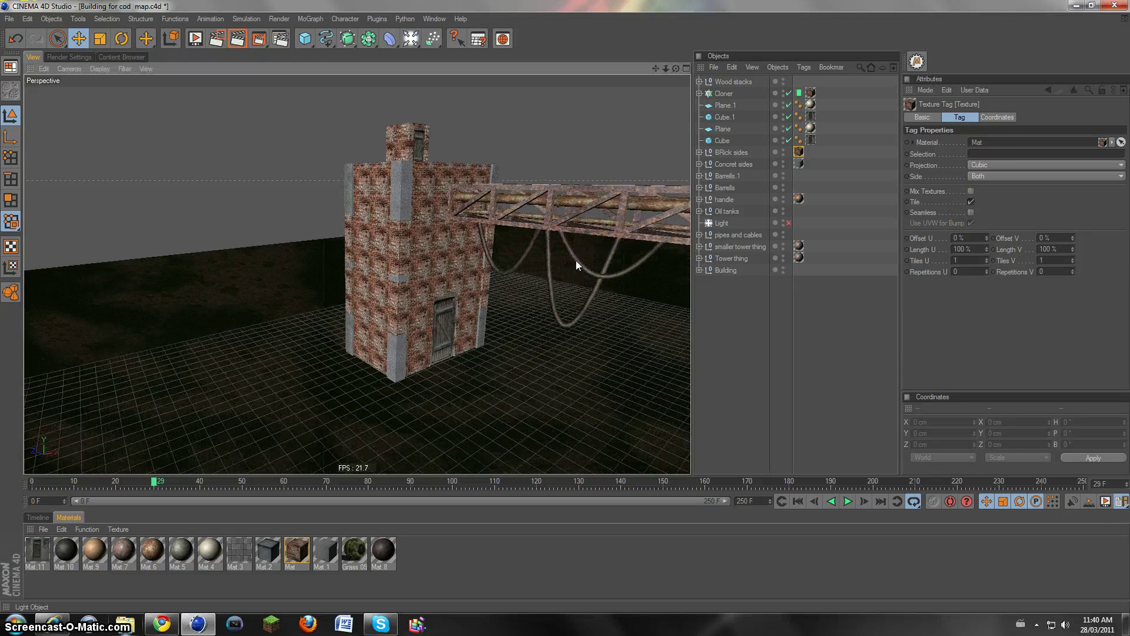
pyautogui.scroll(3, 576, 261)
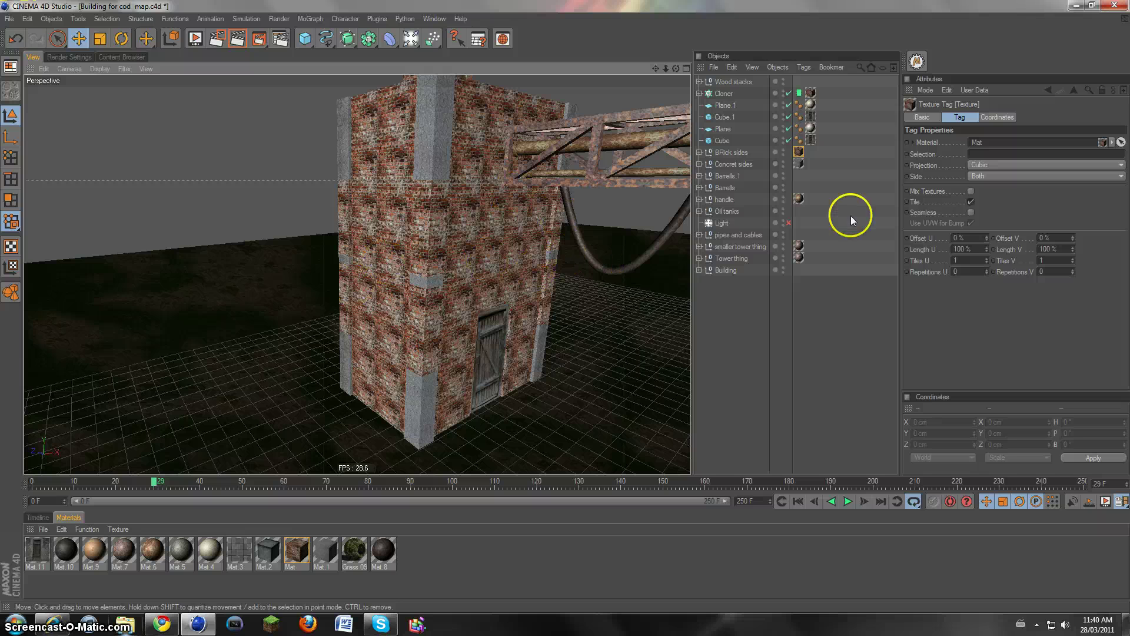
pyautogui.click(970, 212)
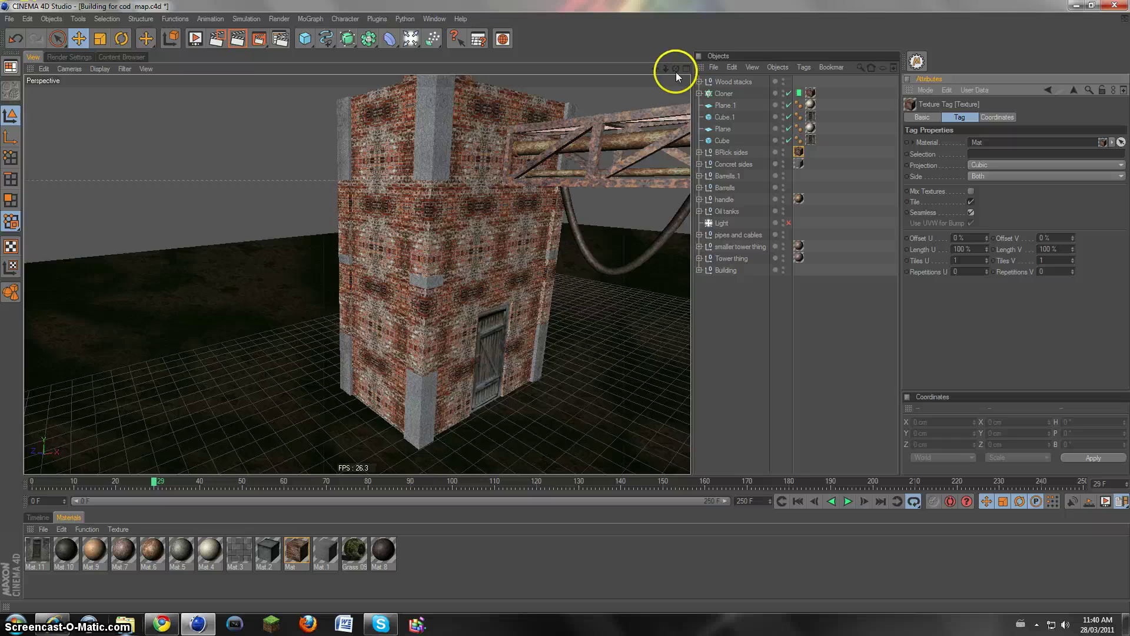
# Step: Navigate the view across the rusted metal gantries
pyautogui.moveTo(676, 69); pyautogui.dragTo(621, 121)
pyautogui.moveTo(666, 69); pyautogui.dragTo(602, 290)
pyautogui.moveTo(666, 70); pyautogui.dragTo(711, 162)
pyautogui.scroll(2, 580, 217)
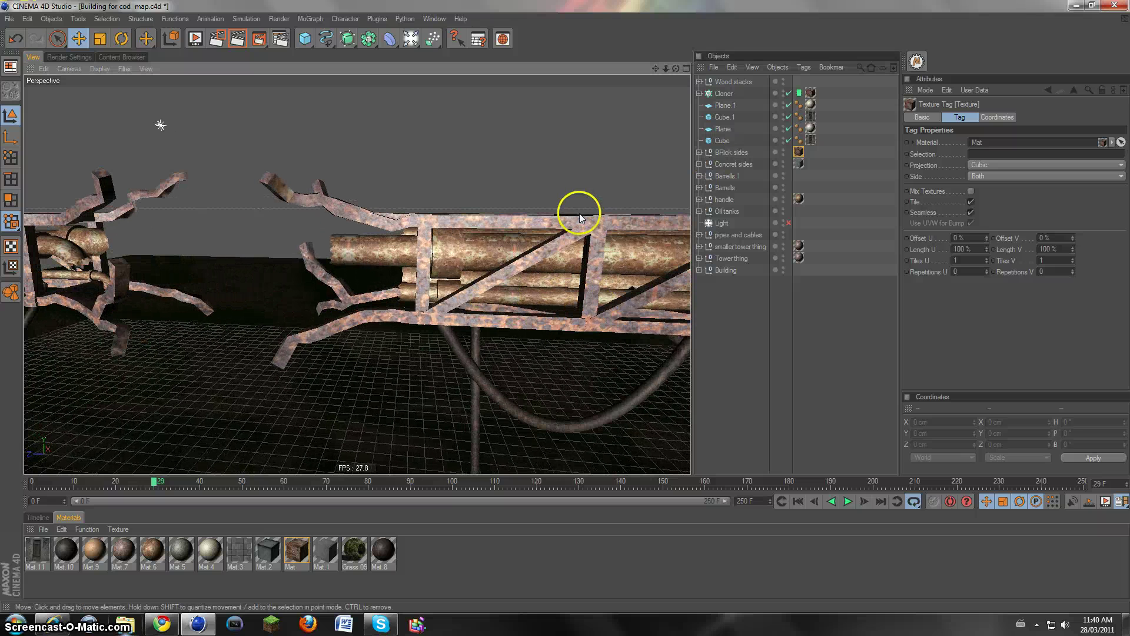
pyautogui.click(603, 247)
pyautogui.click(630, 225)
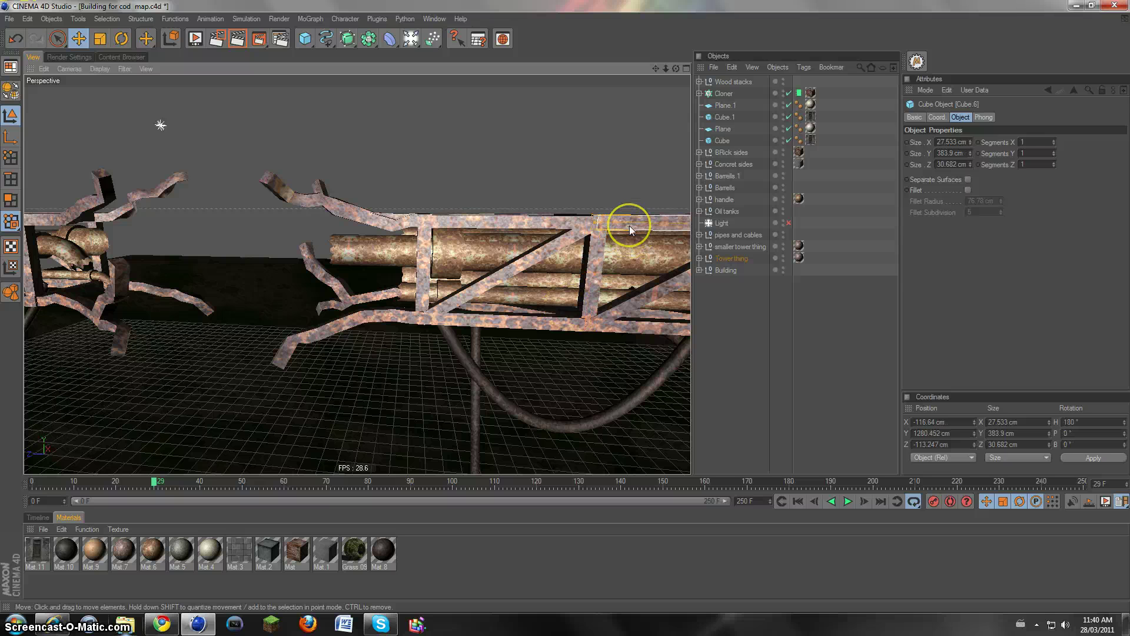
pyautogui.moveTo(665, 69); pyautogui.dragTo(610, 94)
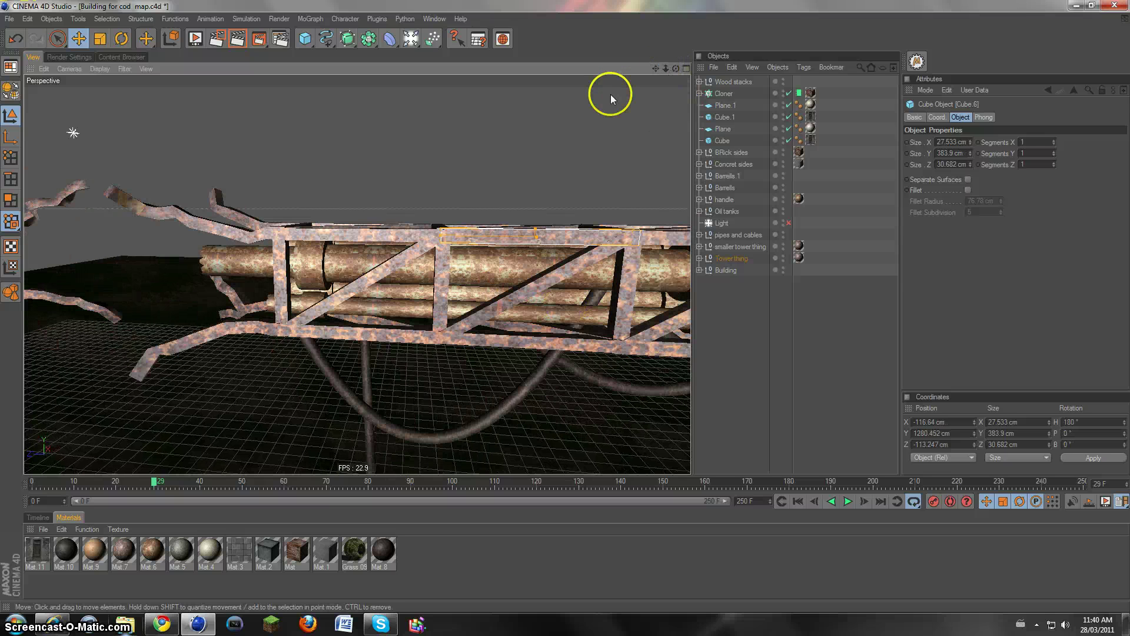
pyautogui.click(611, 94)
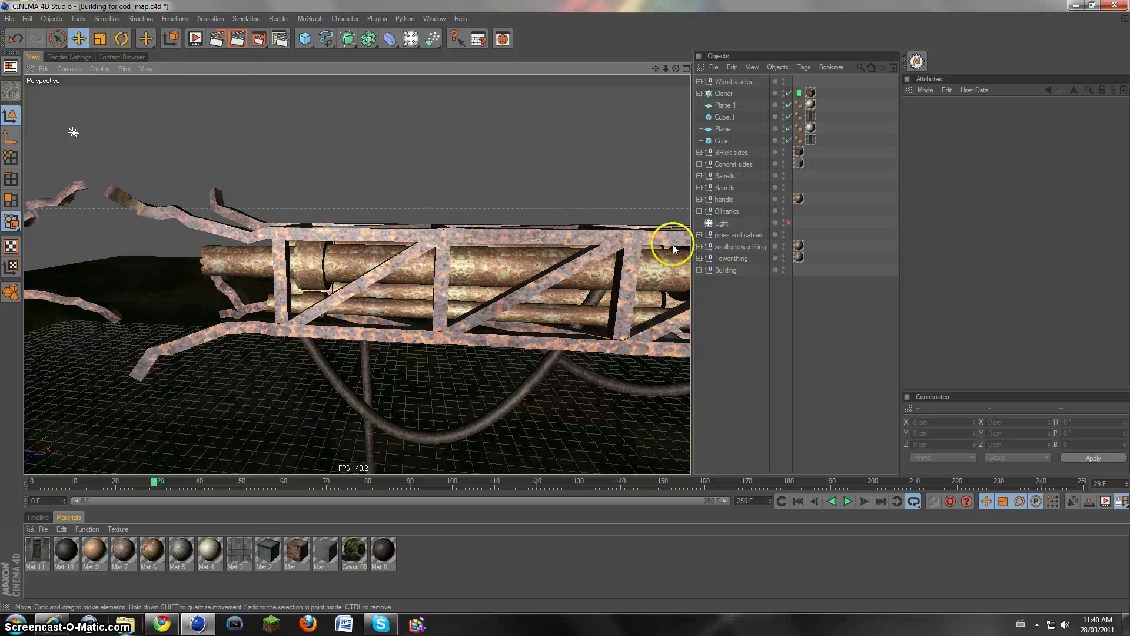
pyautogui.keyDown('alt'); pyautogui.moveTo(673, 244); pyautogui.dragTo(617, 234); pyautogui.keyUp('alt')
pyautogui.moveTo(676, 68); pyautogui.dragTo(580, 297)
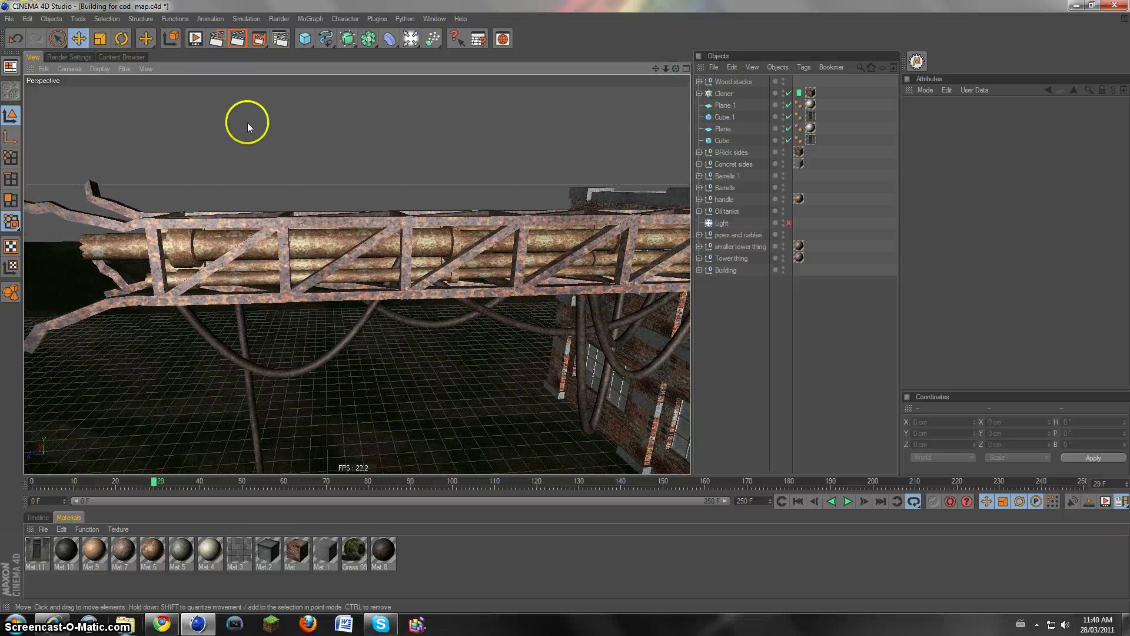
pyautogui.click(327, 224)
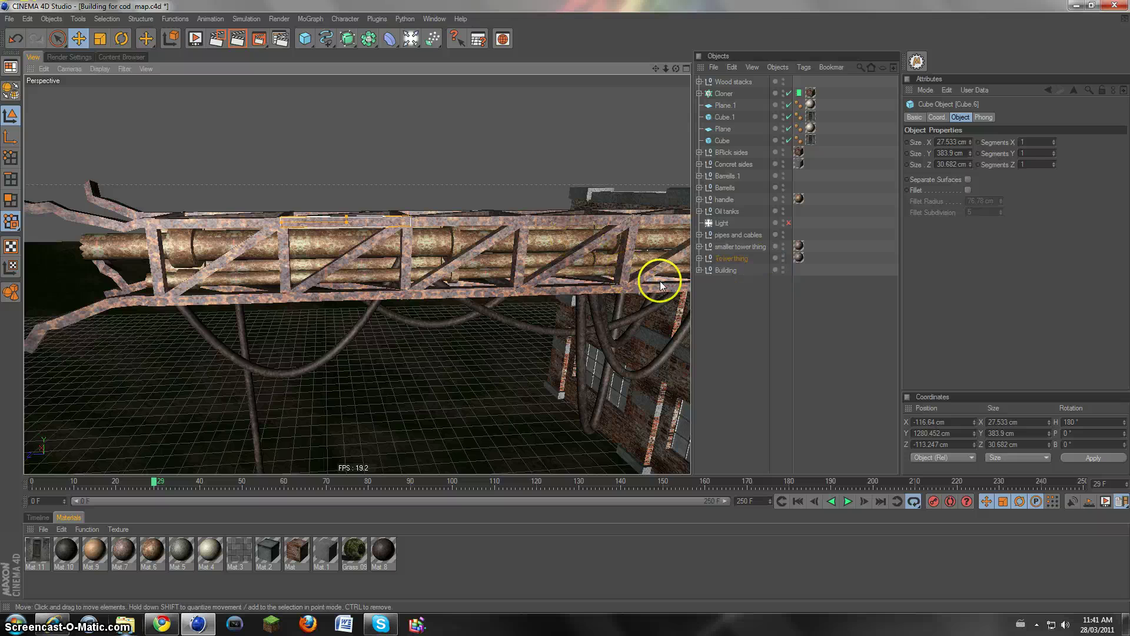
pyautogui.keyDown('alt'); pyautogui.moveTo(661, 277); pyautogui.dragTo(595, 289); pyautogui.keyUp('alt')
pyautogui.scroll(-5, 595, 289)
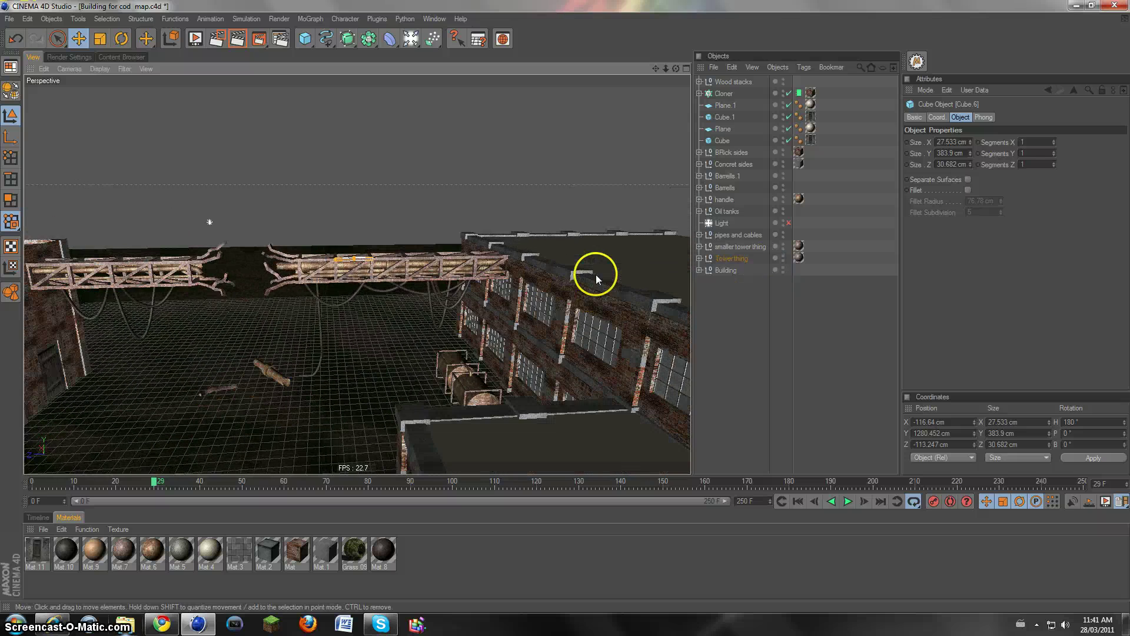
pyautogui.click(478, 150)
pyautogui.scroll(-5, 479, 150)
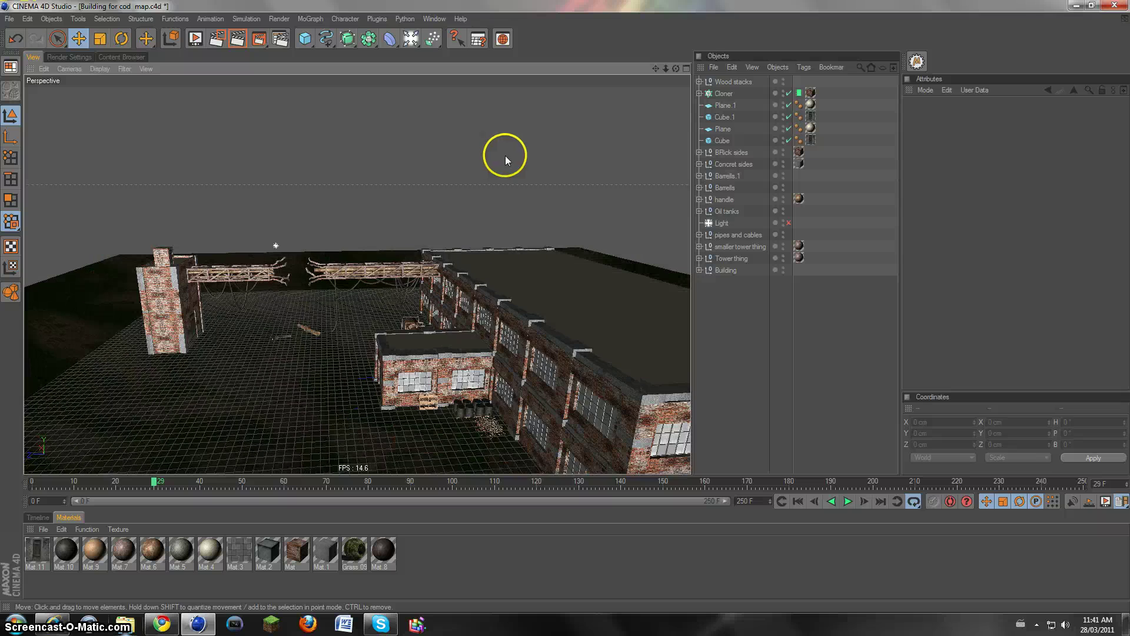
pyautogui.moveTo(679, 70); pyautogui.dragTo(338, 187)
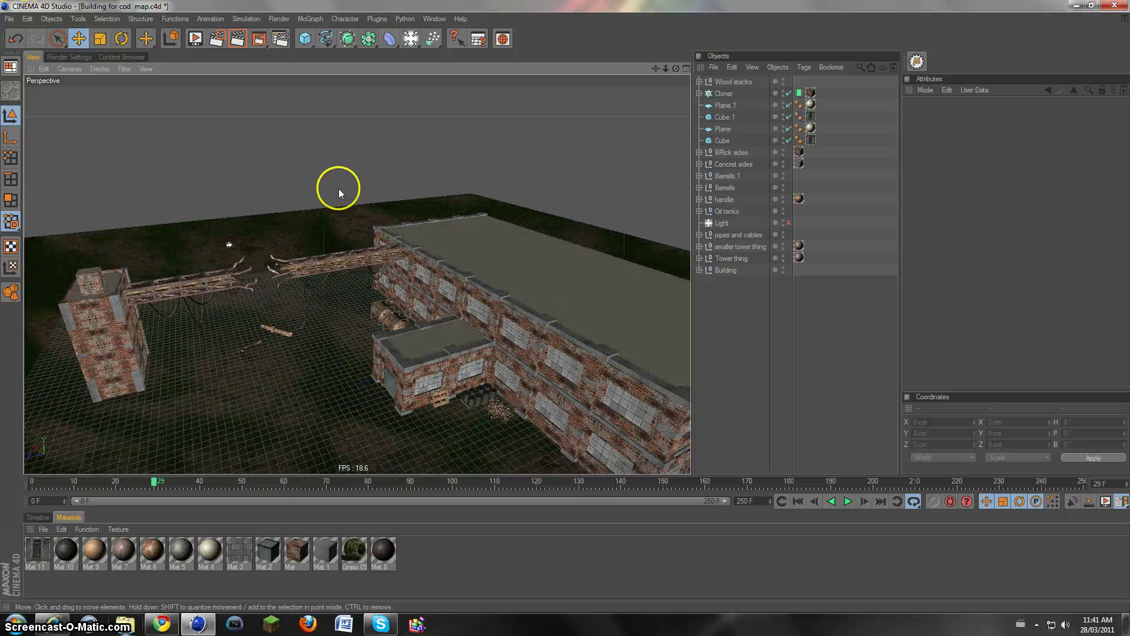
# Step: Switch back to the Untitled brick cube document
pyautogui.click(438, 18)
pyautogui.click(470, 328)
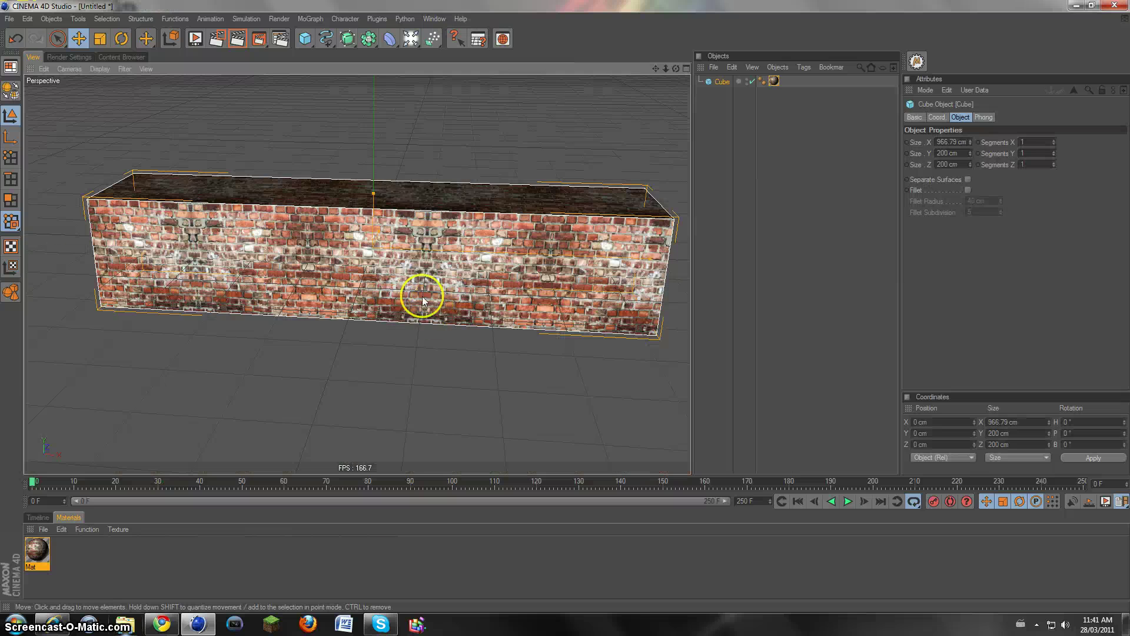
pyautogui.scroll(-5, 437, 199)
pyautogui.click(260, 409)
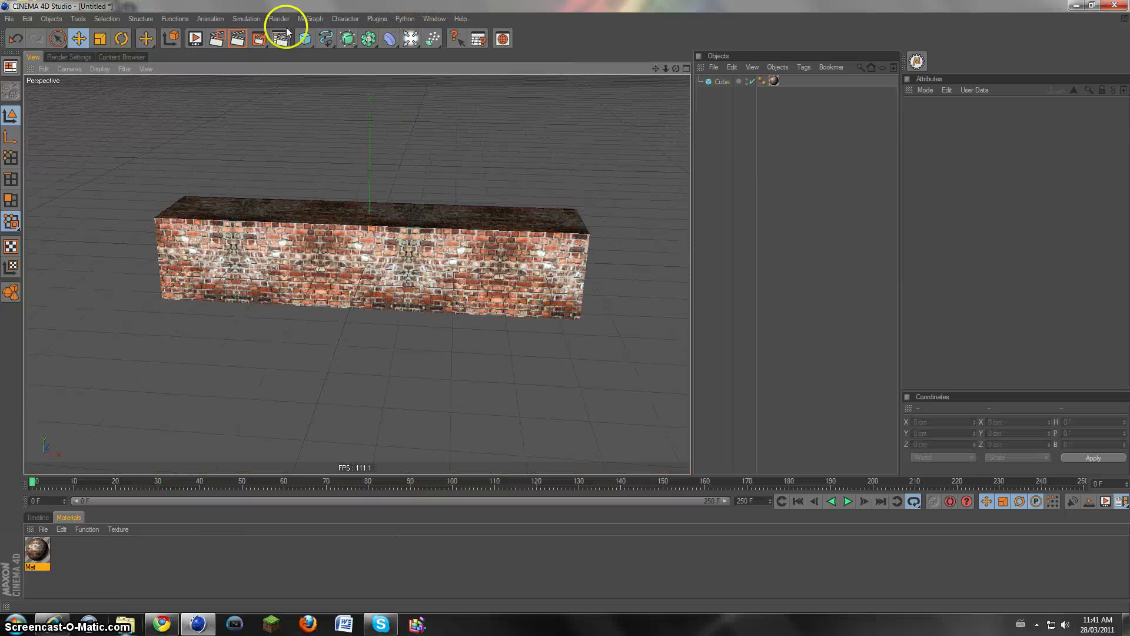
# Step: Add a Text spline and delete the brick cube
pyautogui.click(311, 19)
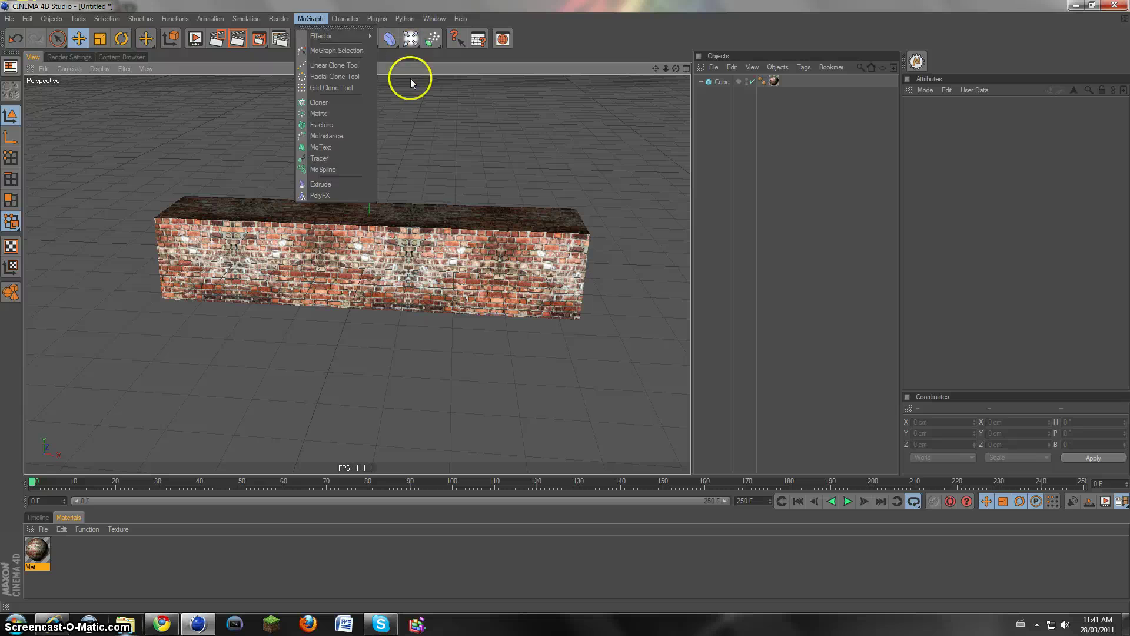
pyautogui.click(333, 53)
pyautogui.click(323, 47)
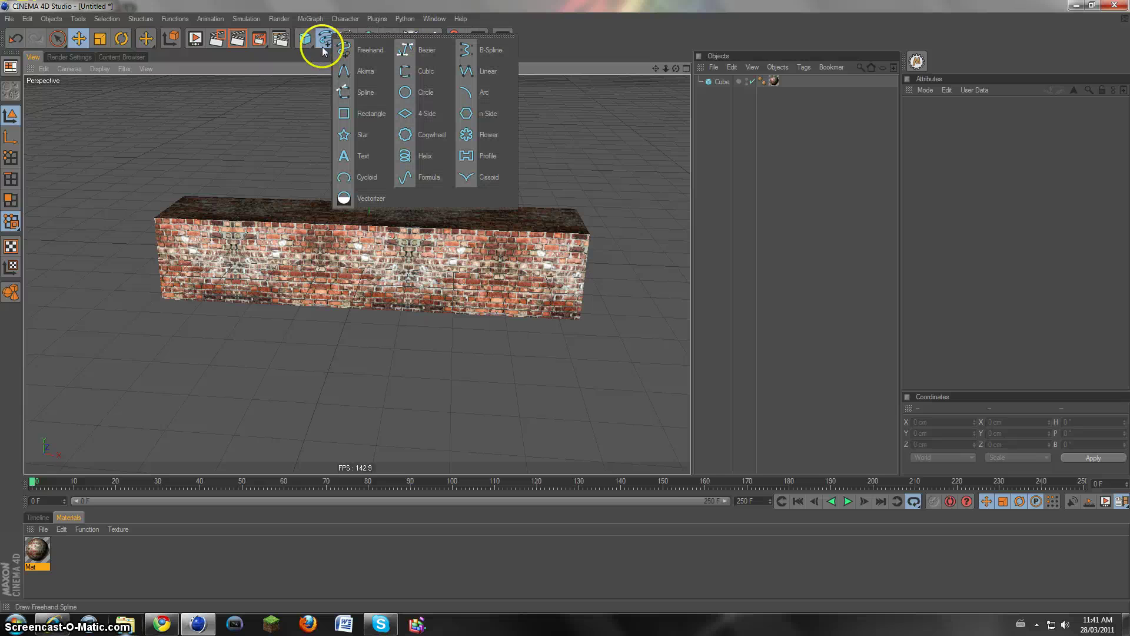
pyautogui.click(346, 156)
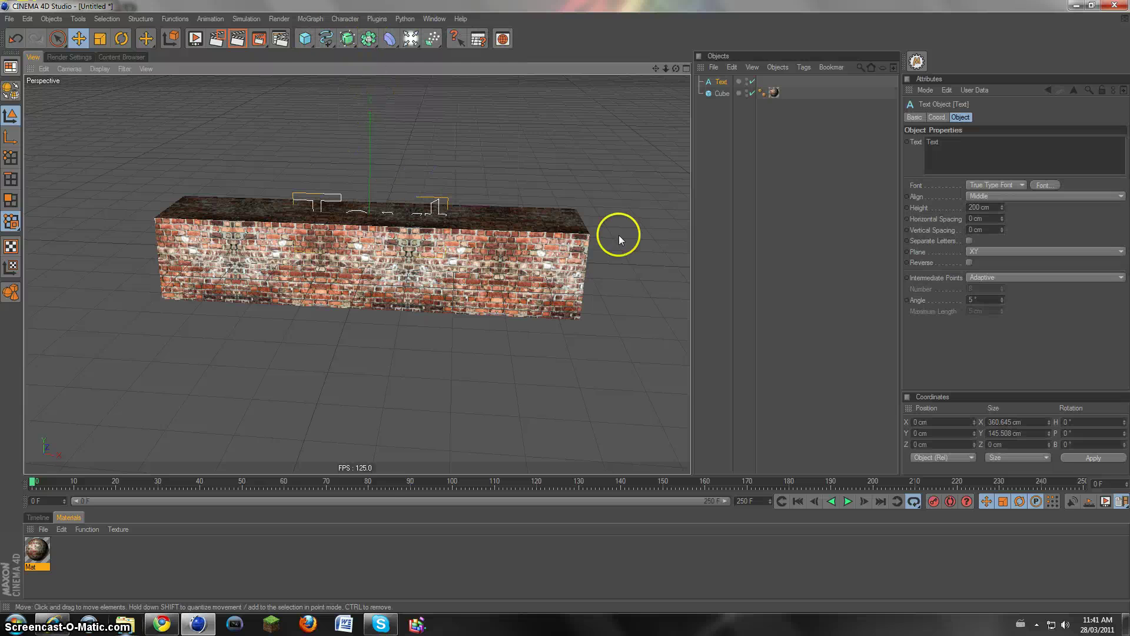
pyautogui.click(714, 95)
pyautogui.press('Delete')
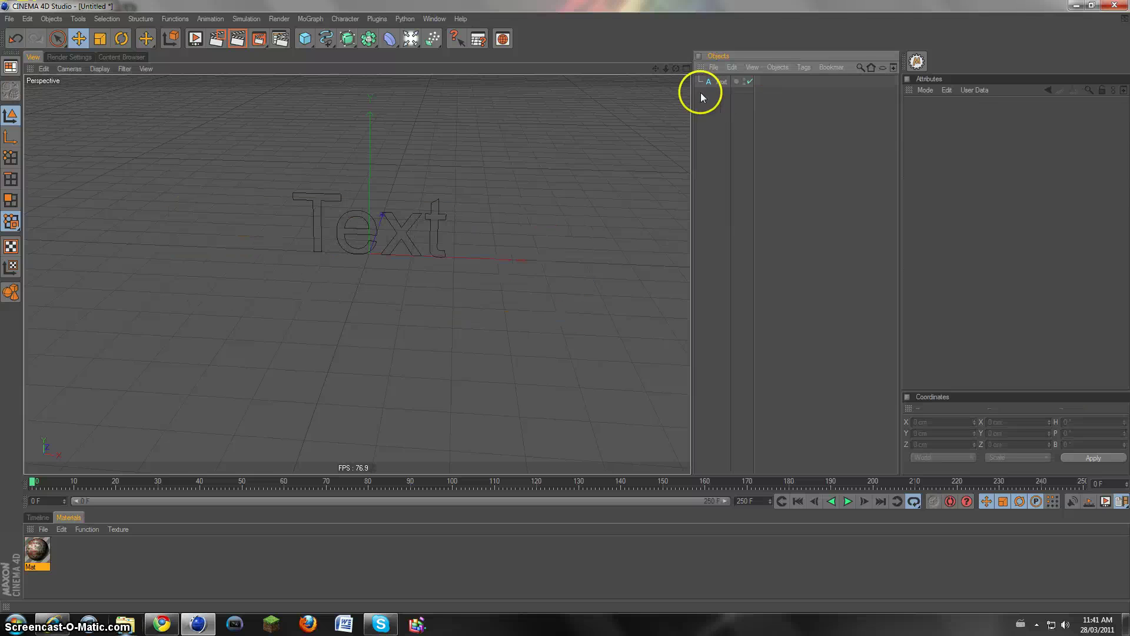
pyautogui.scroll(3, 443, 178)
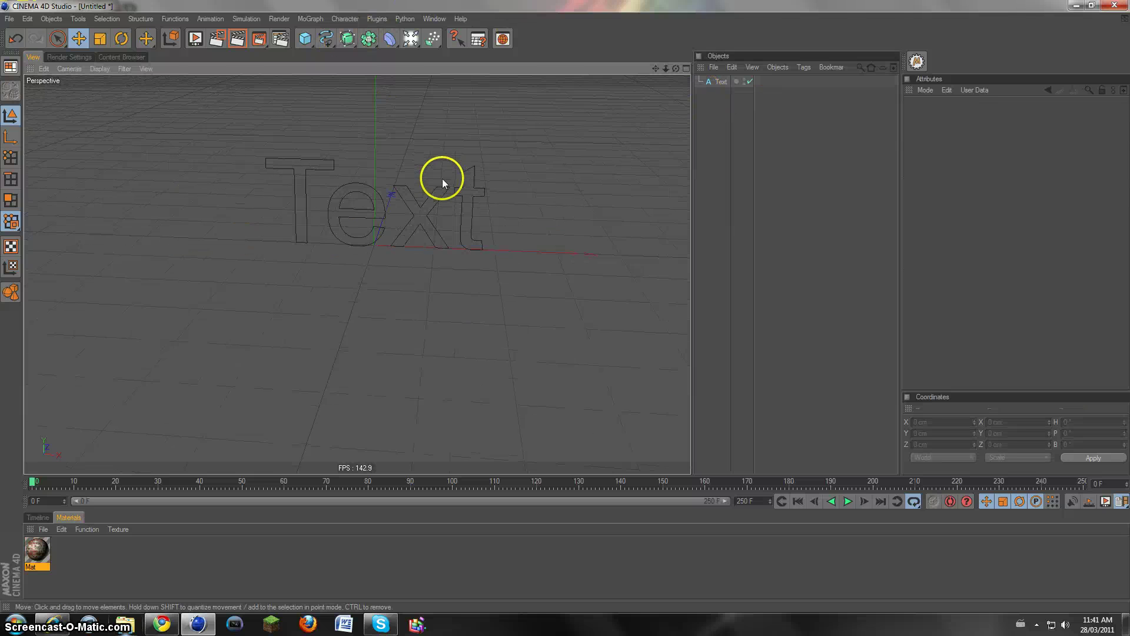
pyautogui.moveTo(655, 67); pyautogui.dragTo(555, 118)
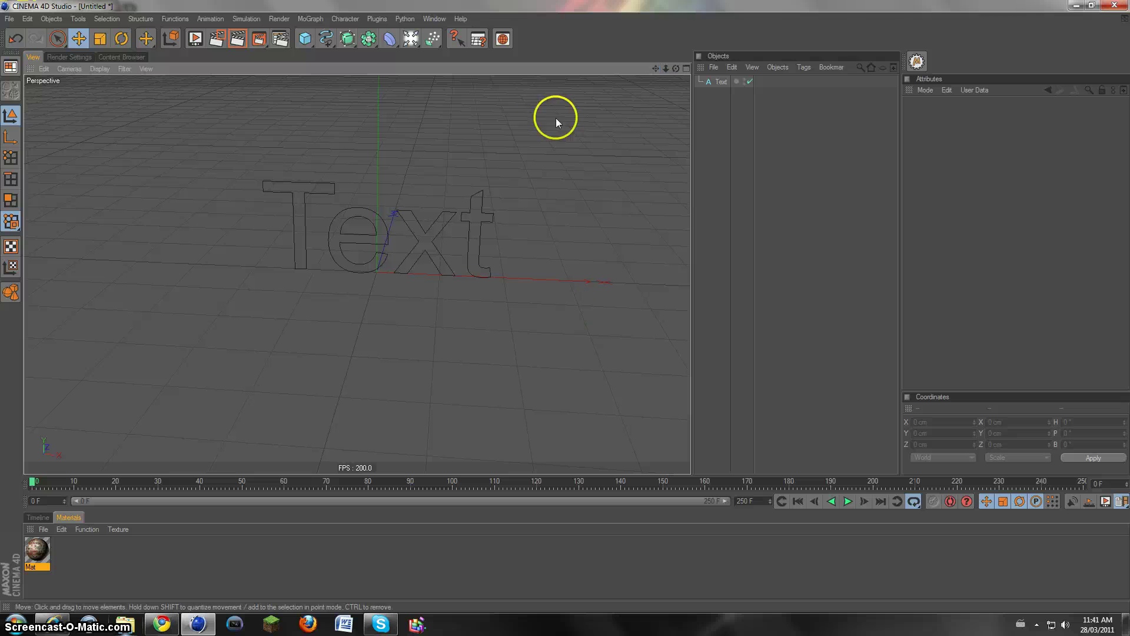
# Step: Put the Text spline under a new Extrude generator and start setting its text to Tutorial
pyautogui.click(350, 37)
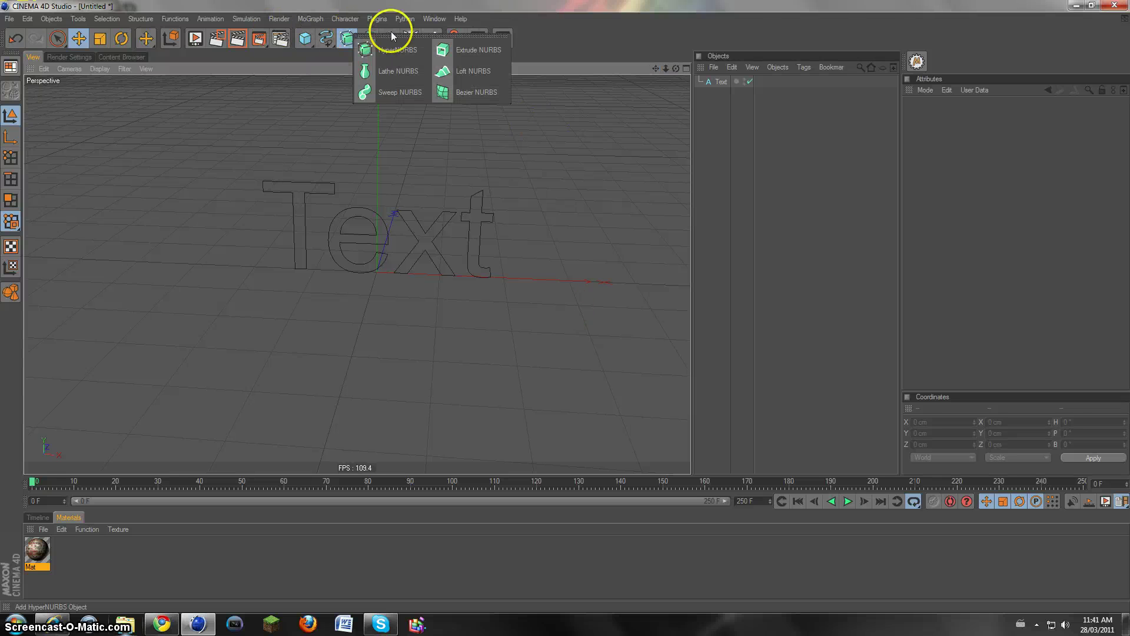
pyautogui.click(443, 48)
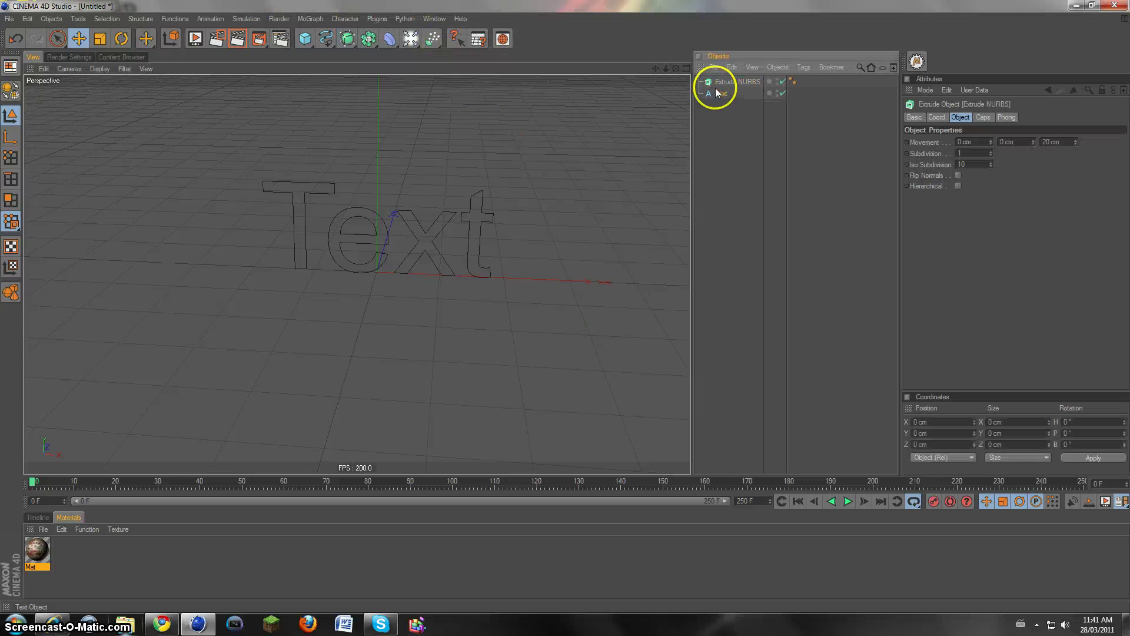
pyautogui.moveTo(719, 87); pyautogui.dragTo(709, 82)
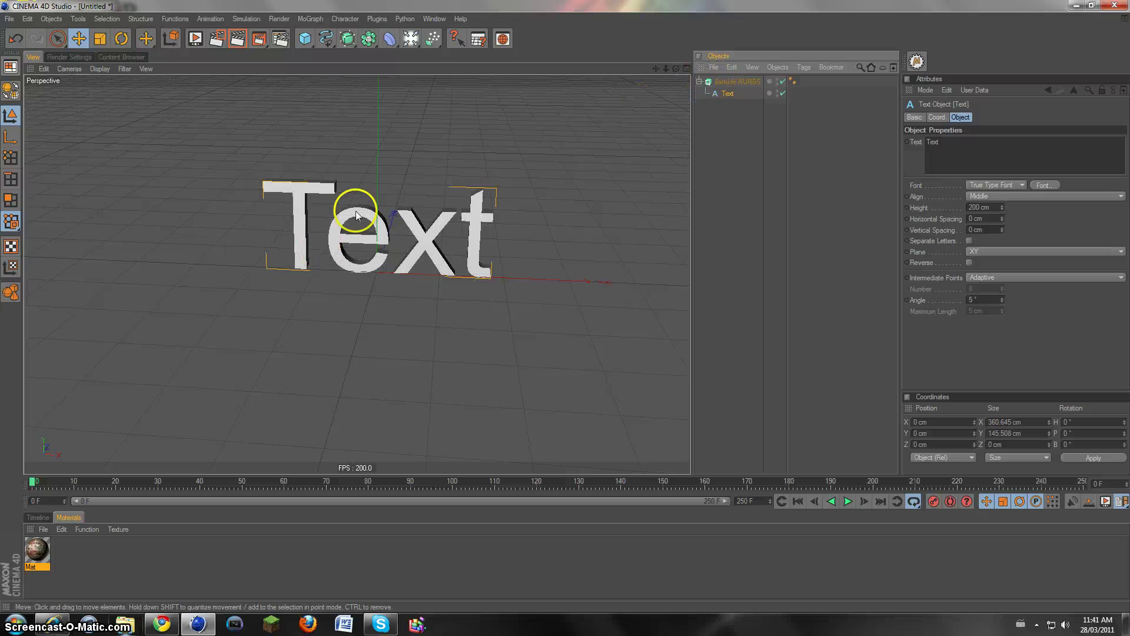
pyautogui.click(699, 82)
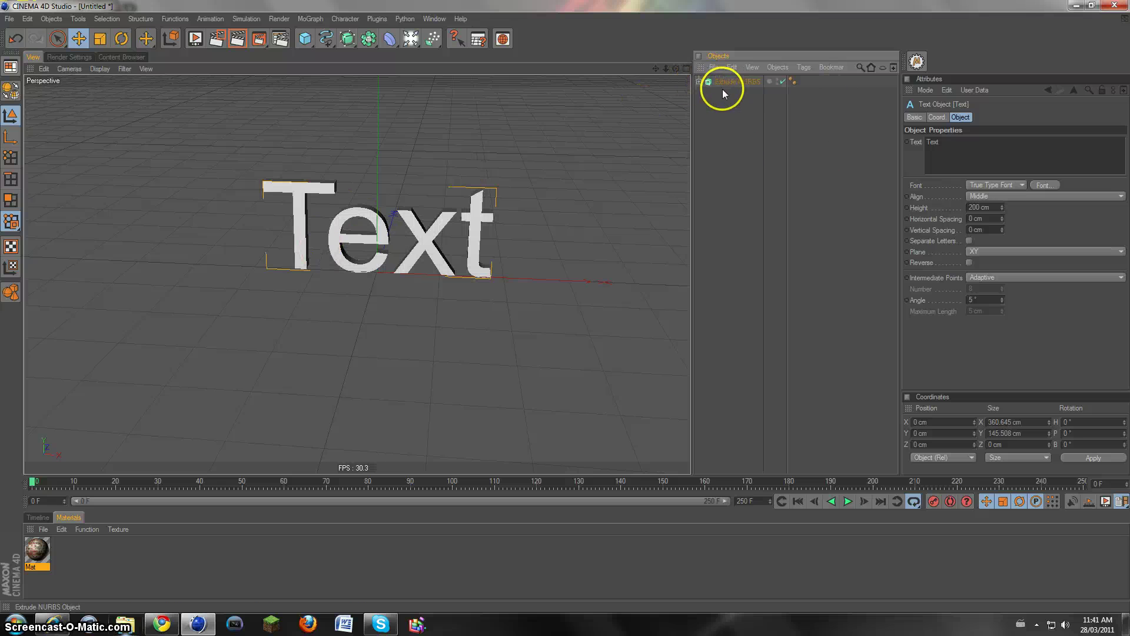
pyautogui.click(741, 84)
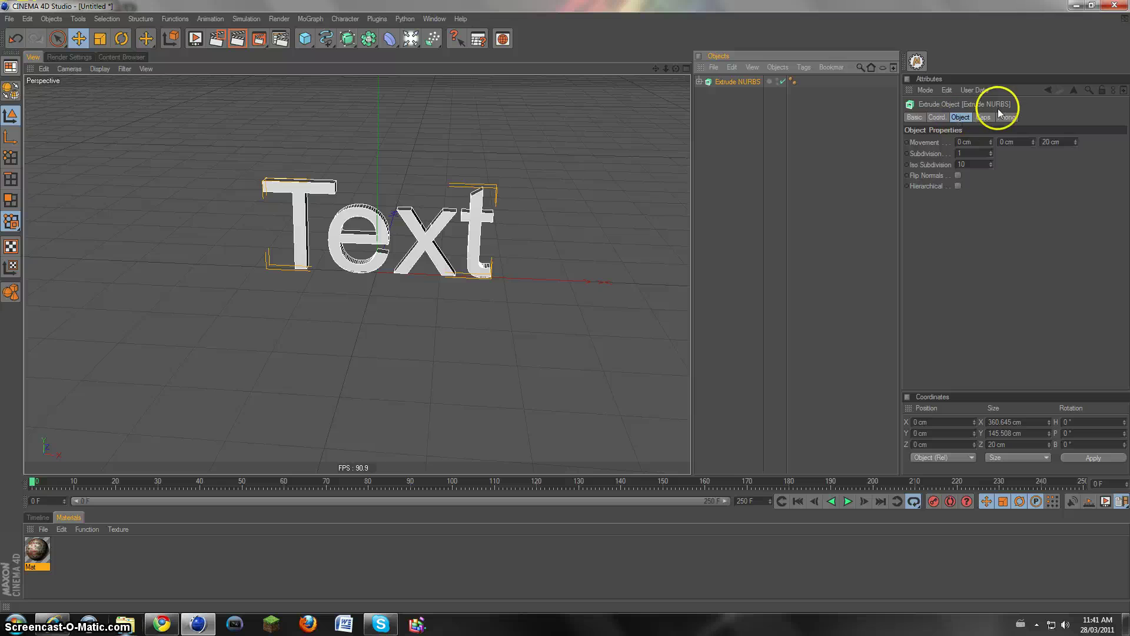
pyautogui.click(953, 118)
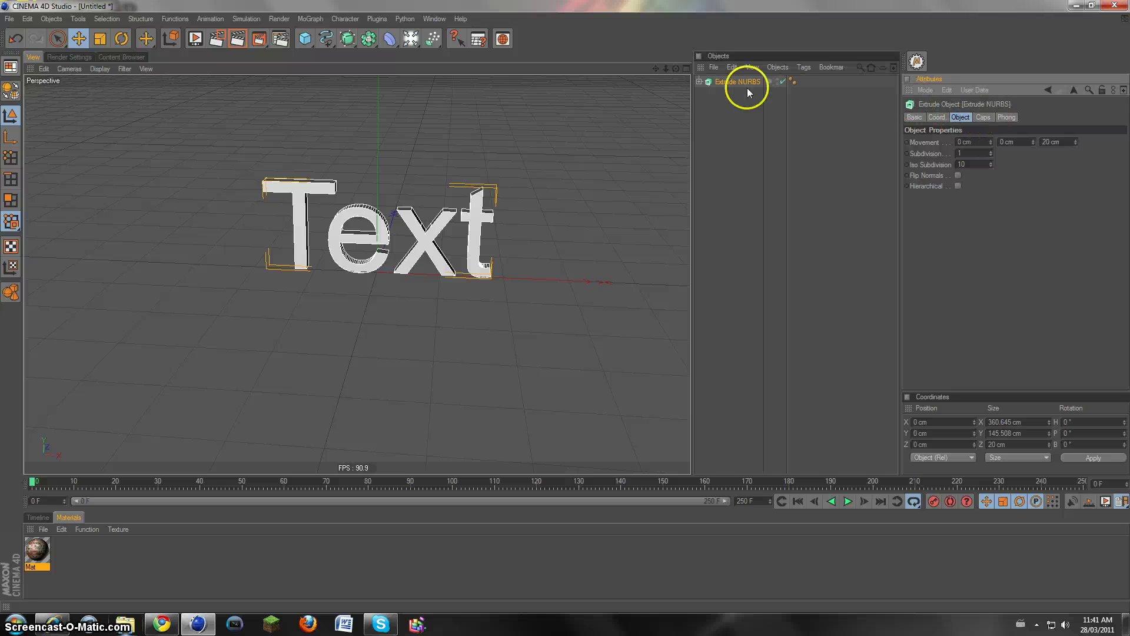
pyautogui.click(700, 82)
pyautogui.click(716, 95)
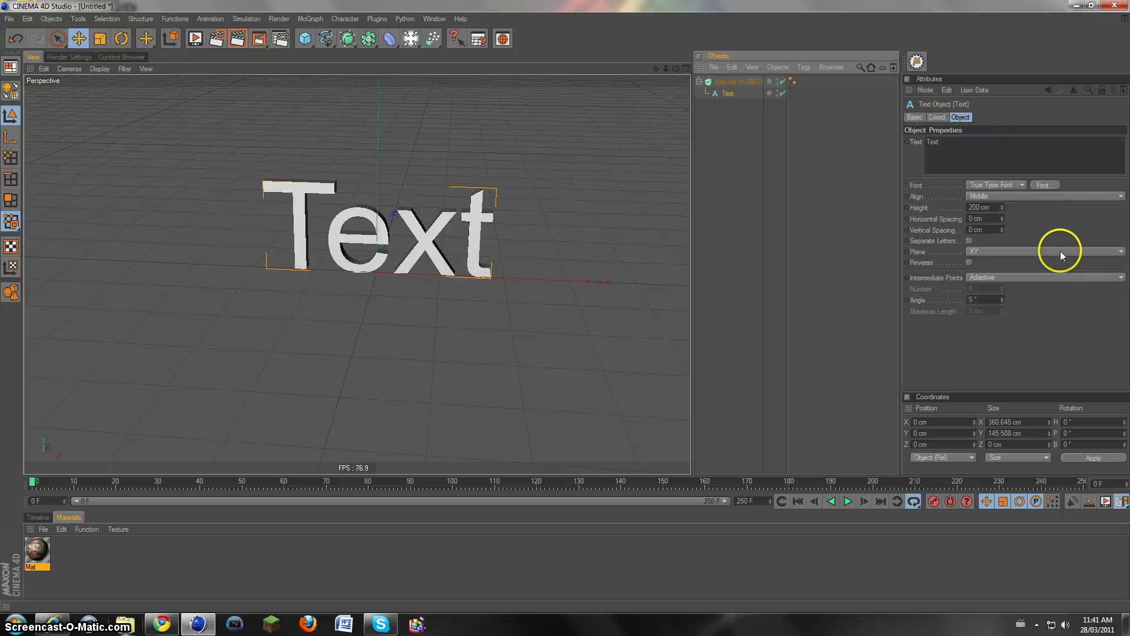
pyautogui.click(1001, 154)
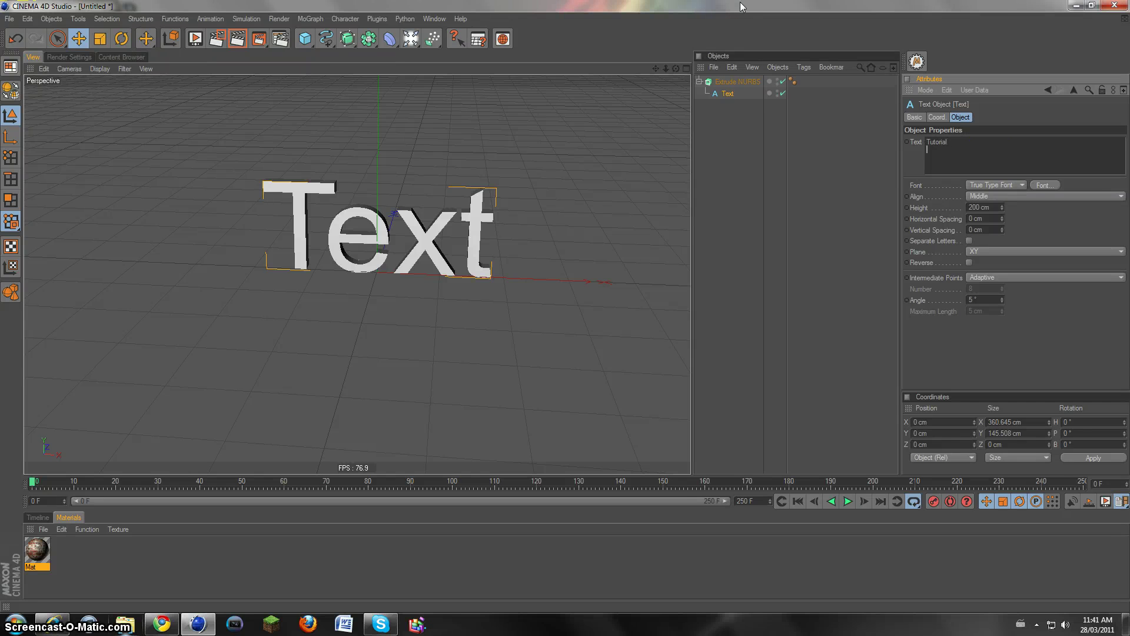
# Step: Change the TUTORIAL text's font to the blocky ROBOTAUR typeface
pyautogui.click(1044, 185)
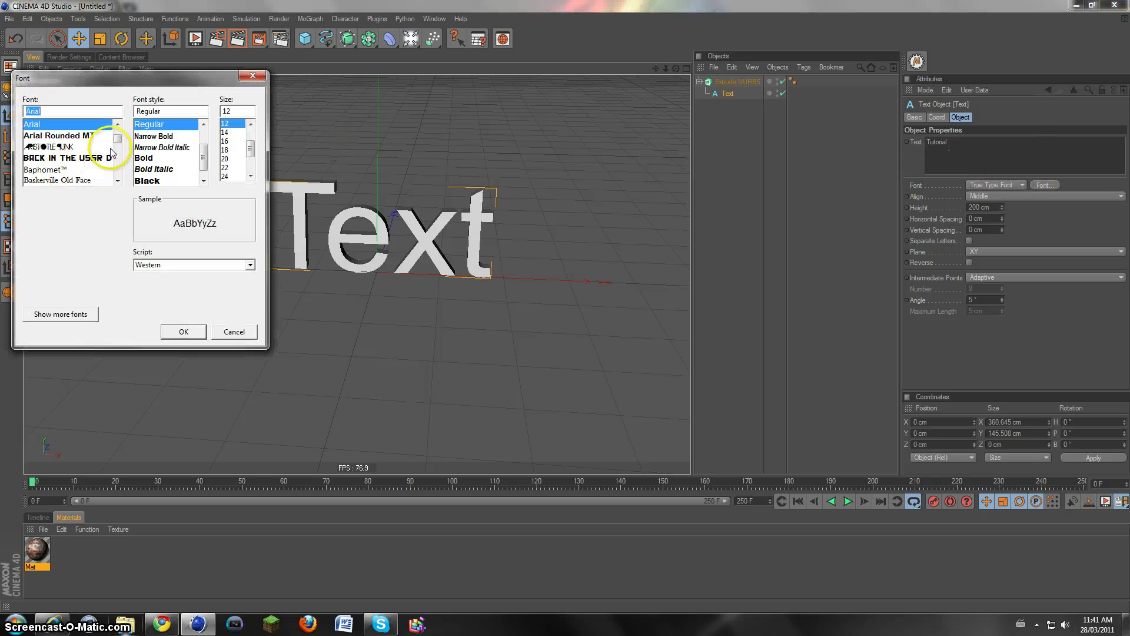
pyautogui.moveTo(118, 138); pyautogui.dragTo(122, 157)
pyautogui.click(119, 180)
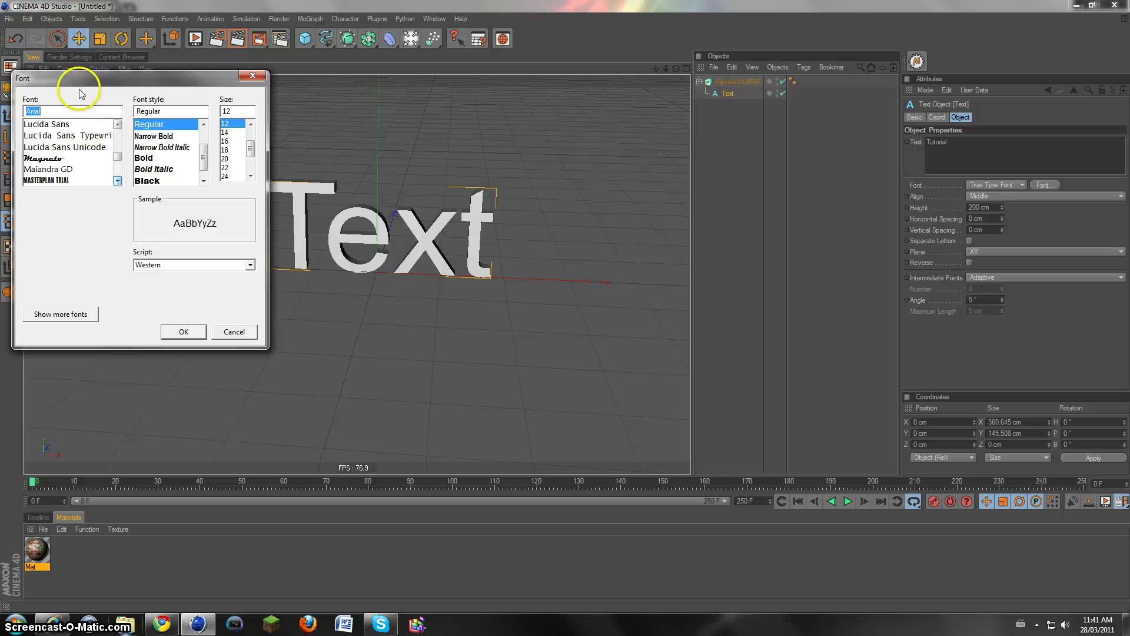
pyautogui.write('ro')
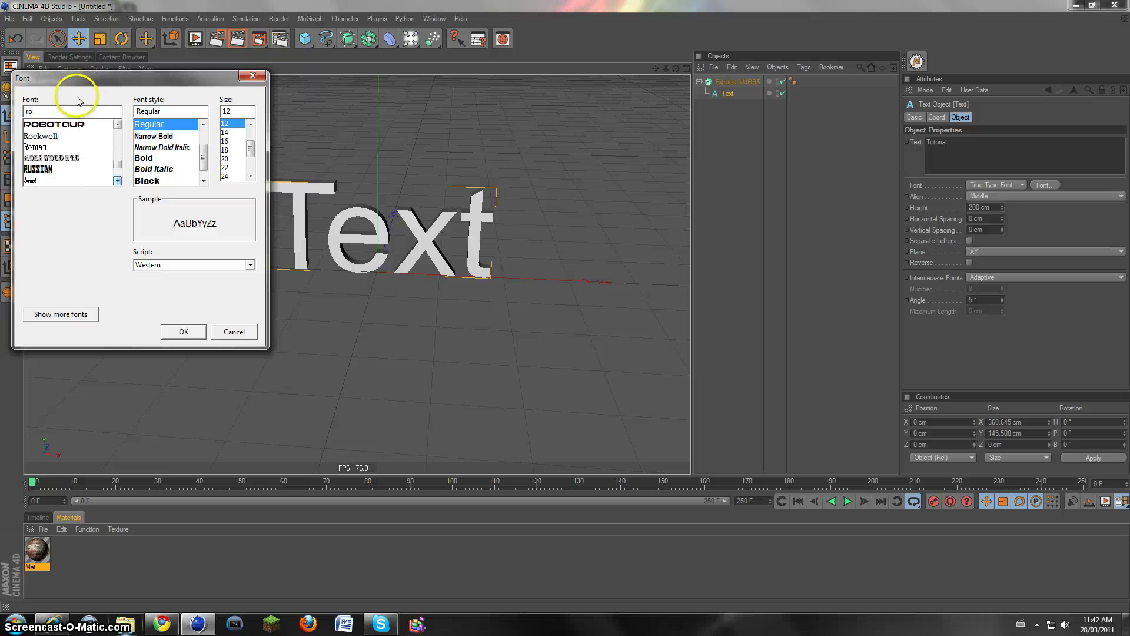
pyautogui.click(54, 124)
pyautogui.click(183, 332)
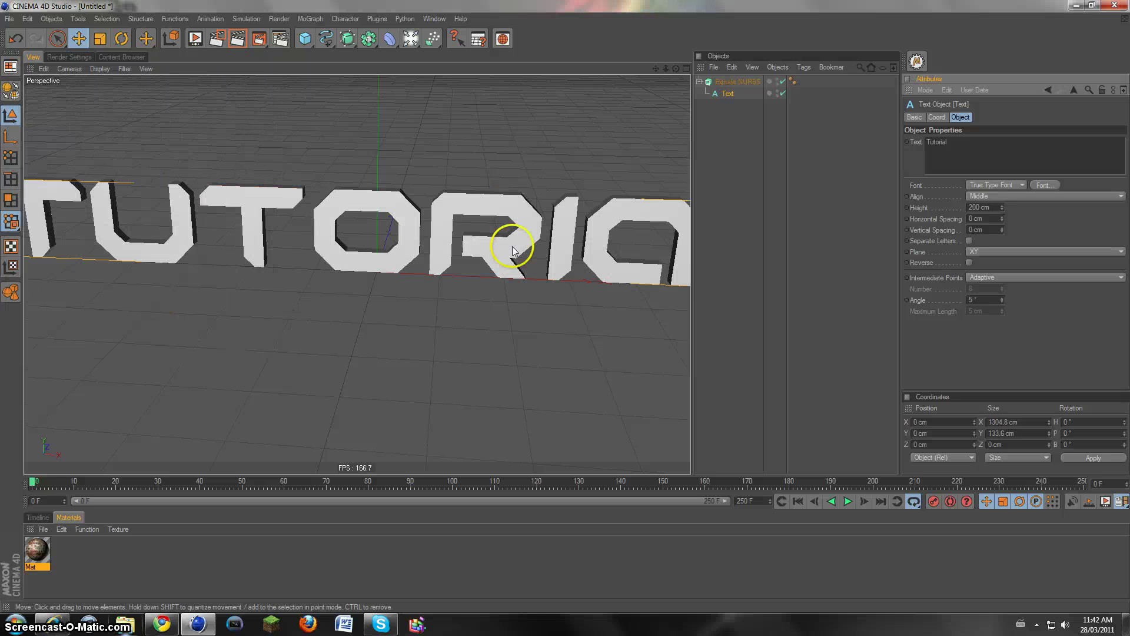
# Step: Deepen the Extrude NURBS so the text is extruded 120 cm along Z
pyautogui.scroll(-5, 513, 247)
pyautogui.moveTo(655, 68); pyautogui.dragTo(565, 306)
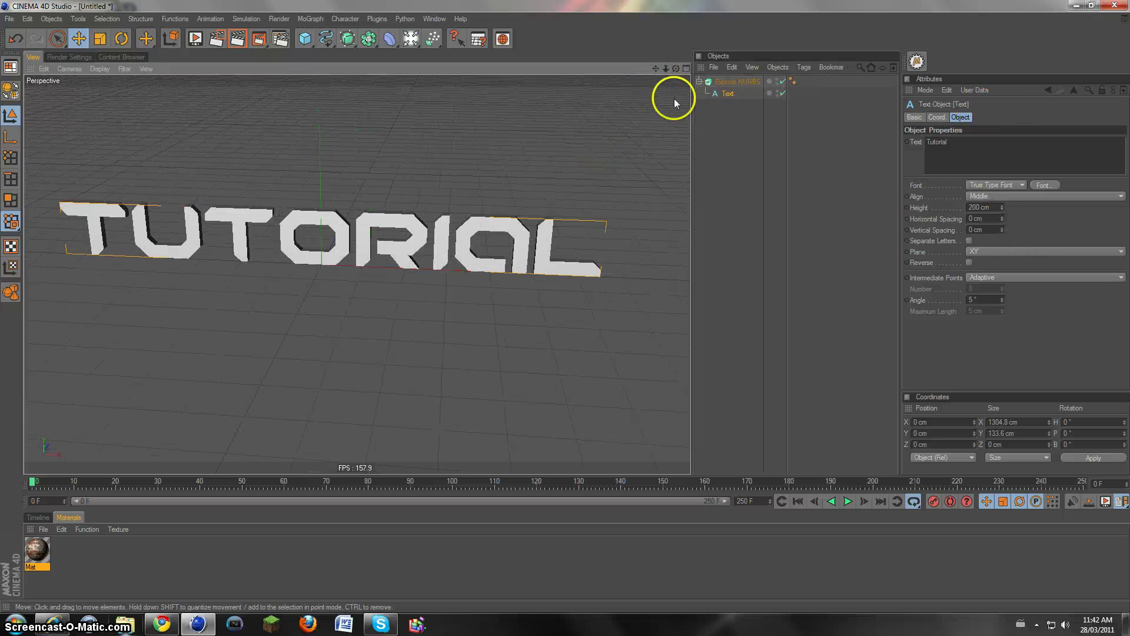
pyautogui.click(701, 83)
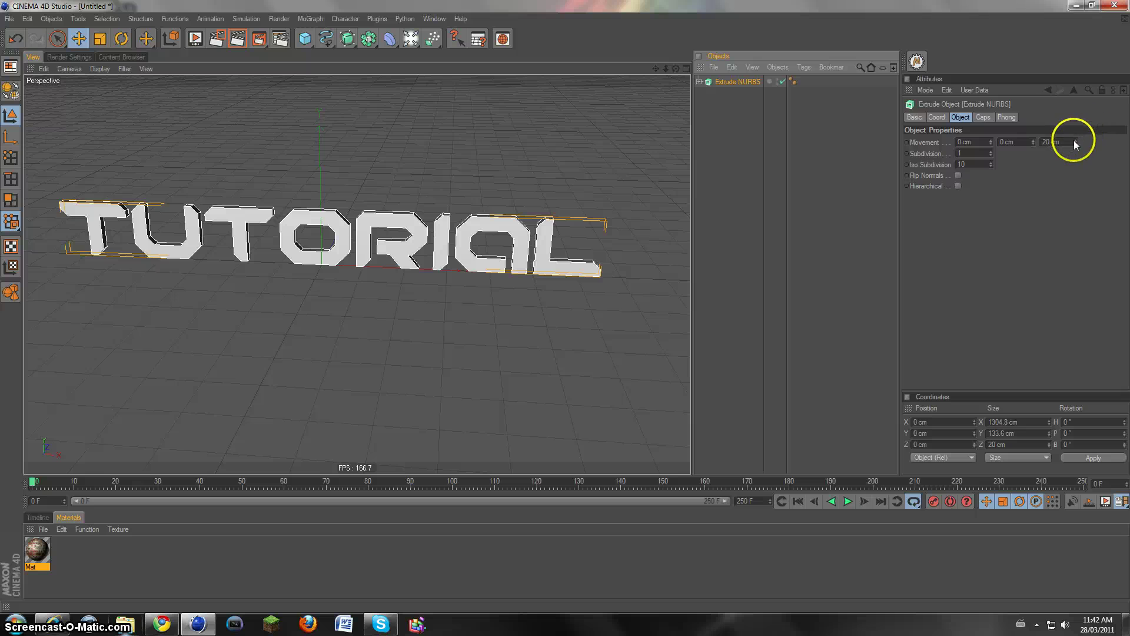
pyautogui.moveTo(1074, 141); pyautogui.dragTo(1072, 139)
pyautogui.click(726, 246)
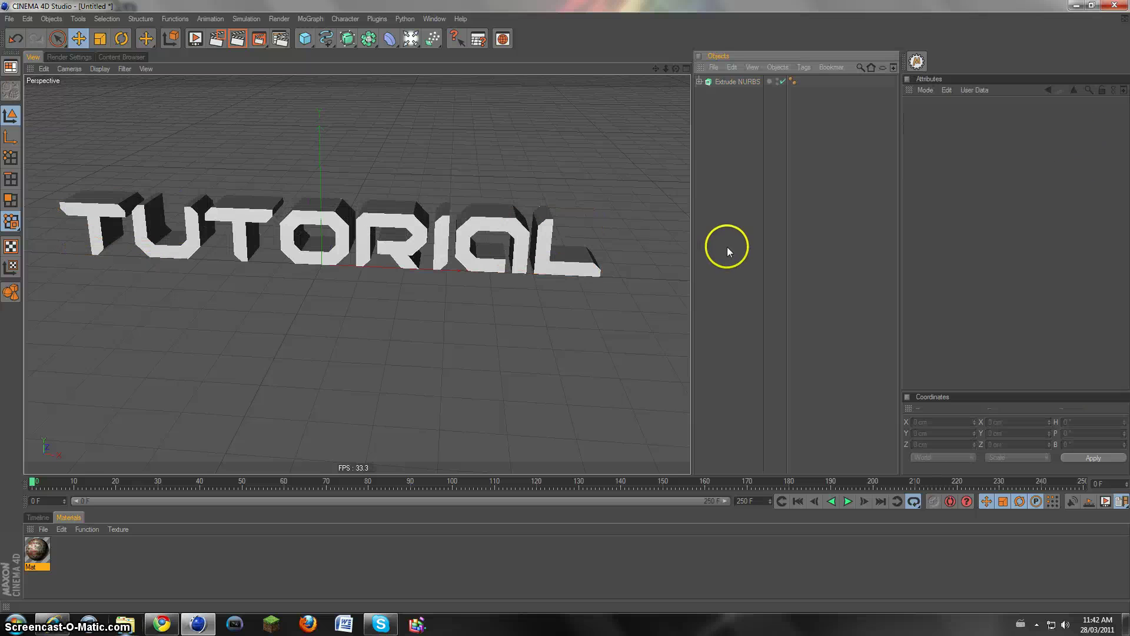
# Step: Set both the Start and End caps of the extrusion to Fillet Cap
pyautogui.moveTo(566, 306); pyautogui.dragTo(714, 71)
pyautogui.click(715, 81)
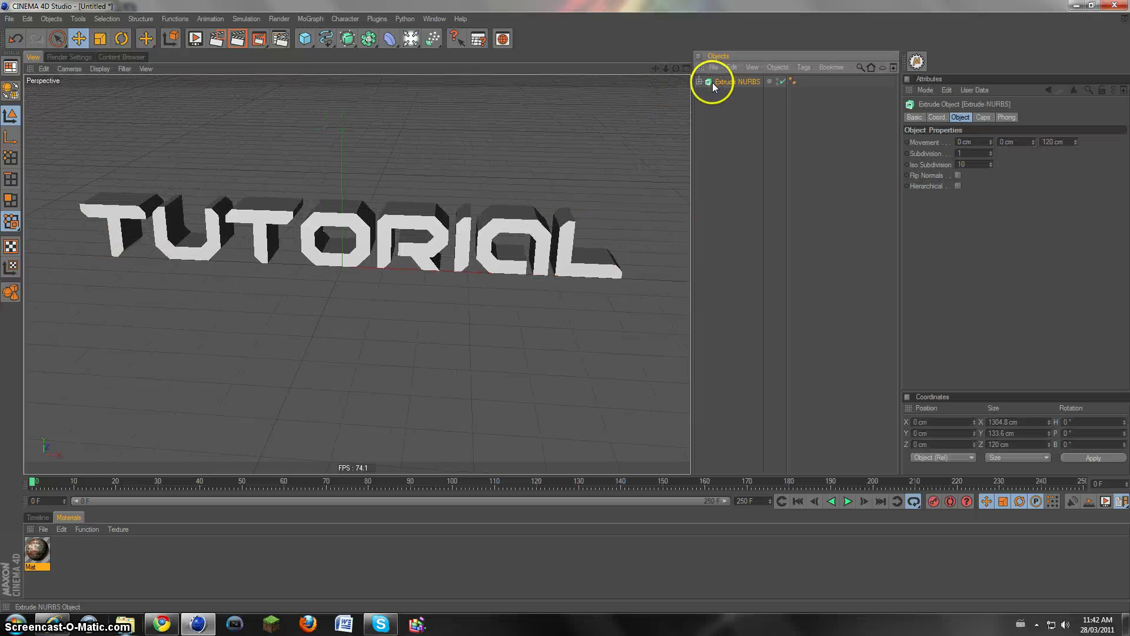
pyautogui.click(981, 117)
pyautogui.click(963, 143)
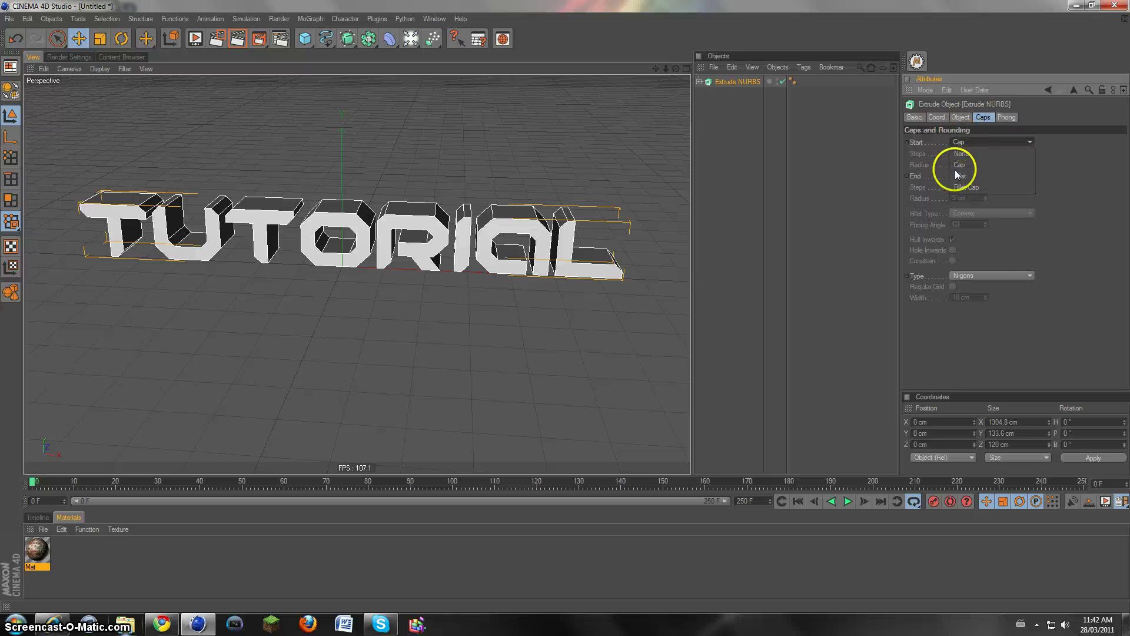
pyautogui.click(960, 186)
pyautogui.click(962, 176)
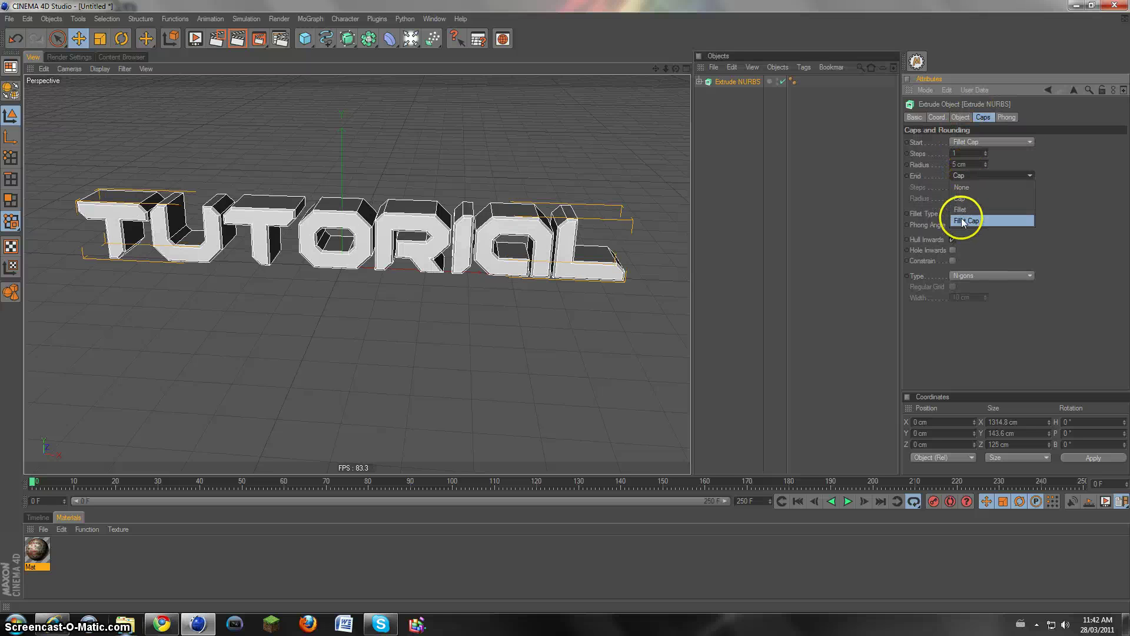
pyautogui.click(963, 220)
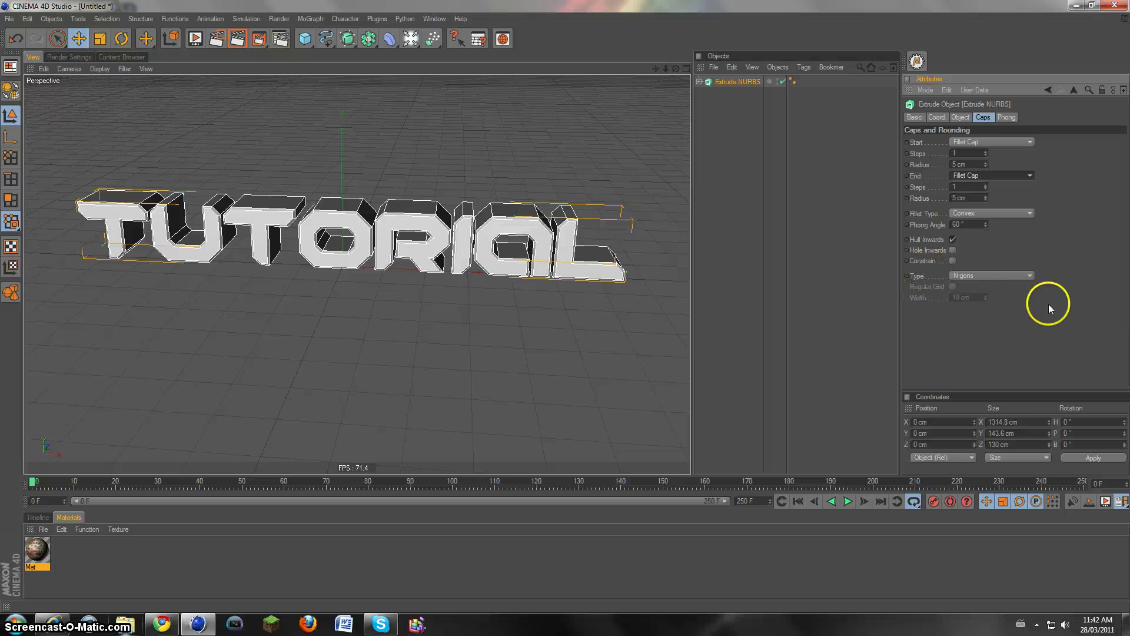
# Step: Set the fillet type to Engraved and inspect the rounded text up close
pyautogui.click(1028, 275)
pyautogui.click(1004, 253)
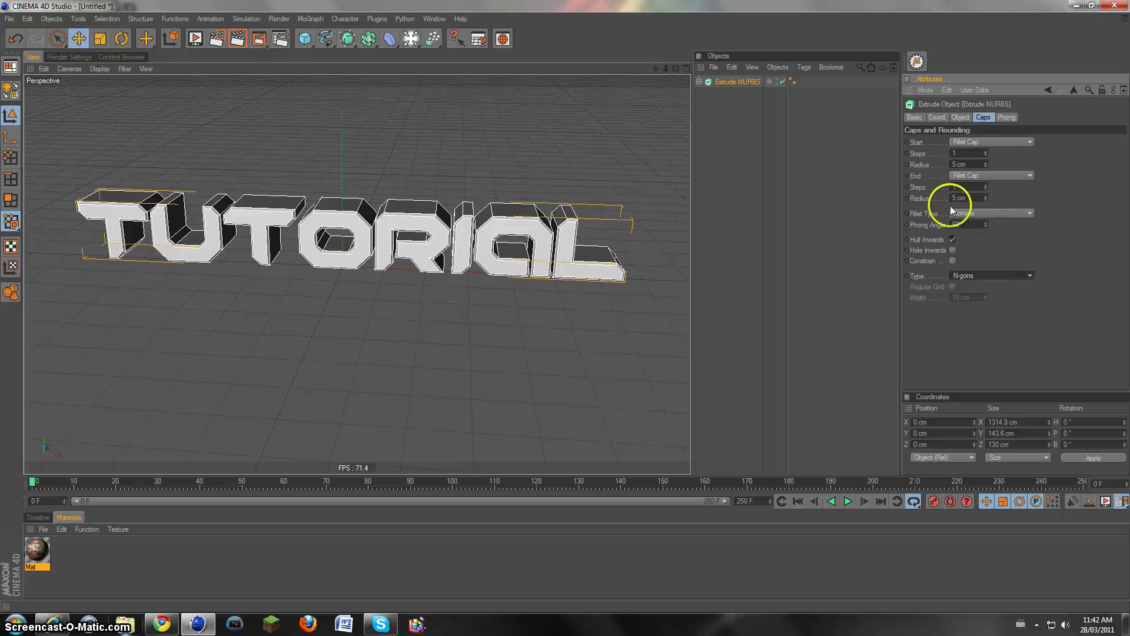
pyautogui.click(984, 216)
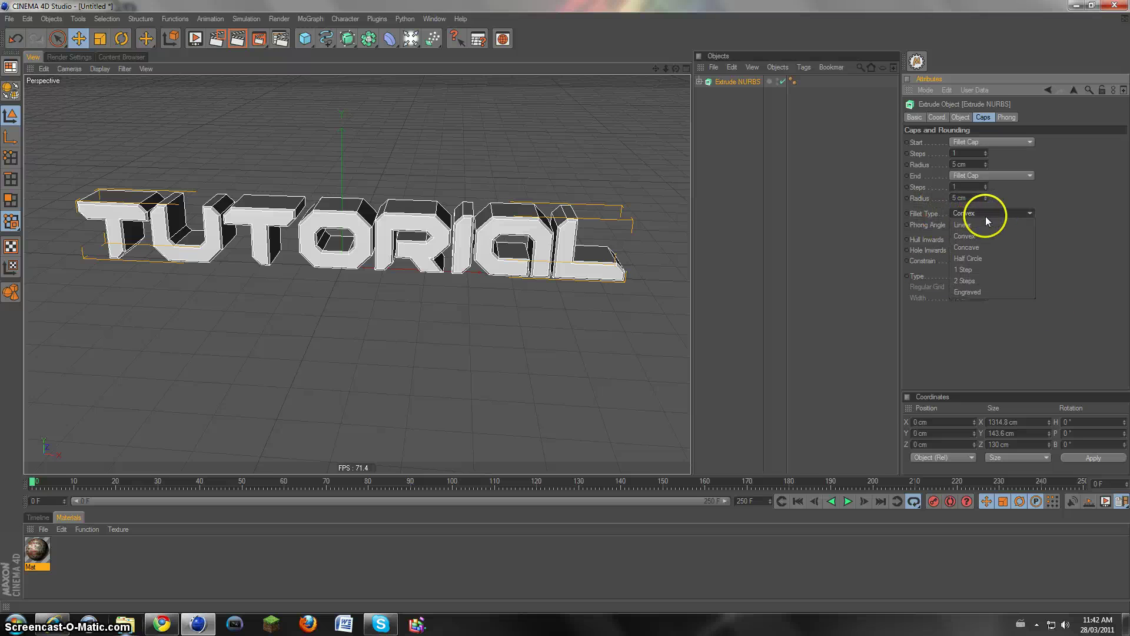
pyautogui.click(991, 289)
pyautogui.click(451, 415)
pyautogui.keyDown('alt'); pyautogui.moveTo(451, 415); pyautogui.dragTo(552, 313, button='right'); pyautogui.keyUp('alt')
pyautogui.click(459, 234)
pyautogui.scroll(3, 460, 234)
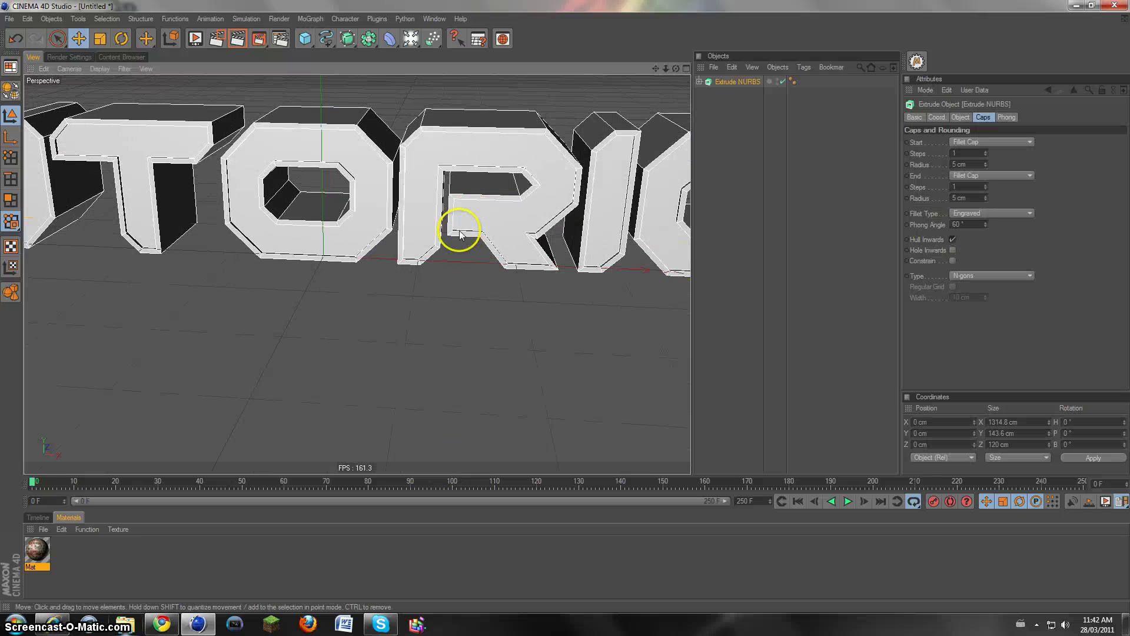
pyautogui.scroll(-5, 493, 165)
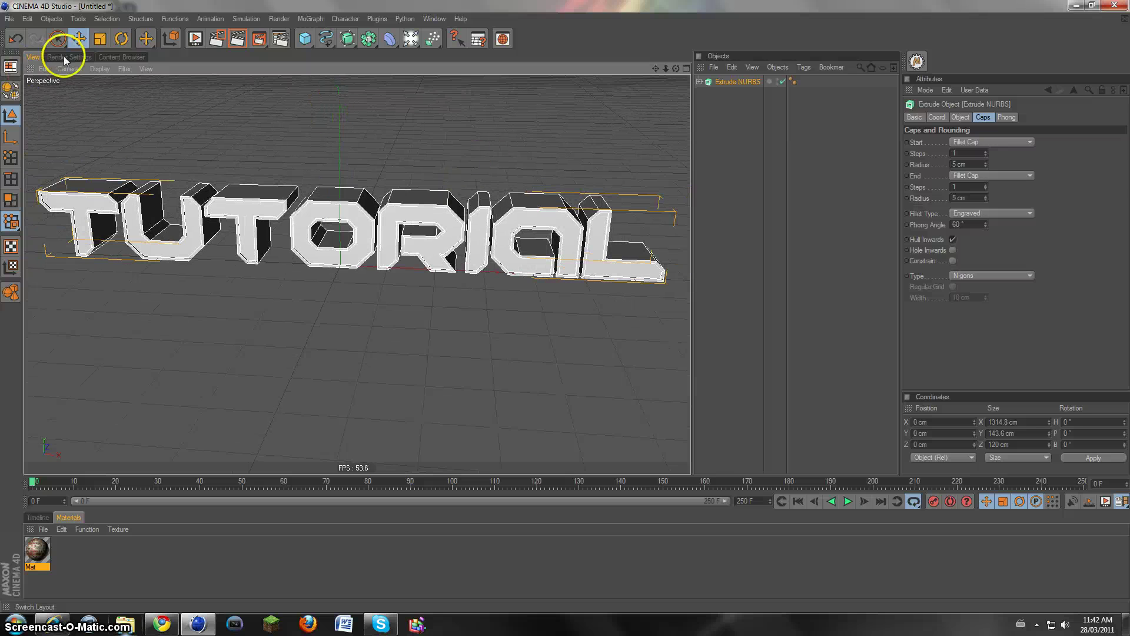
pyautogui.click(10, 90)
pyautogui.scroll(2, 285, 239)
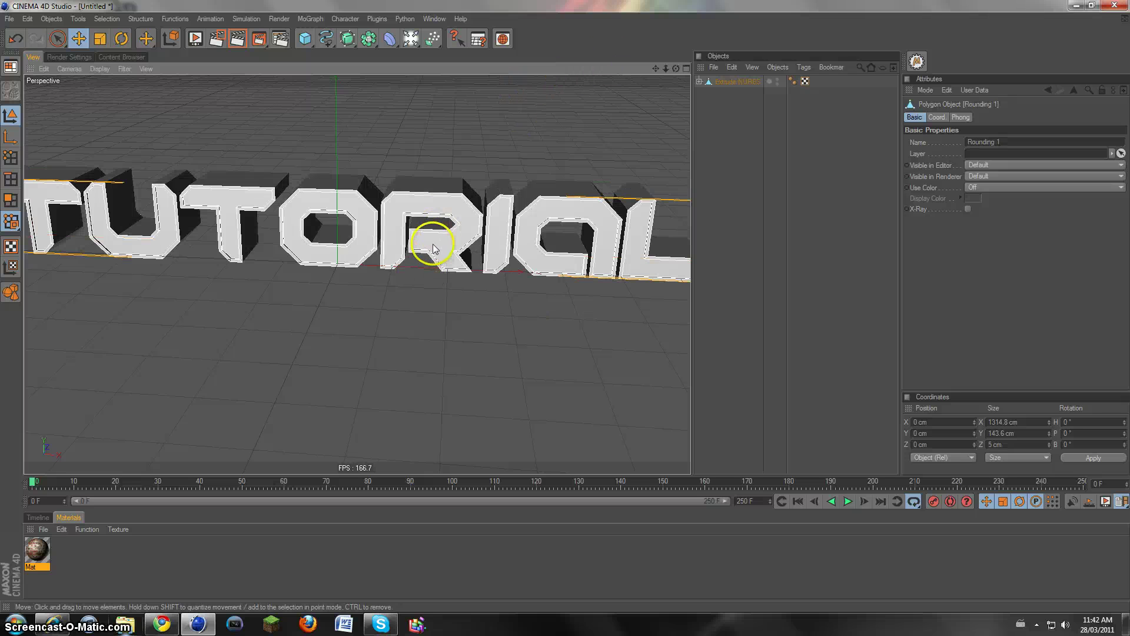
pyautogui.click(698, 88)
pyautogui.click(700, 83)
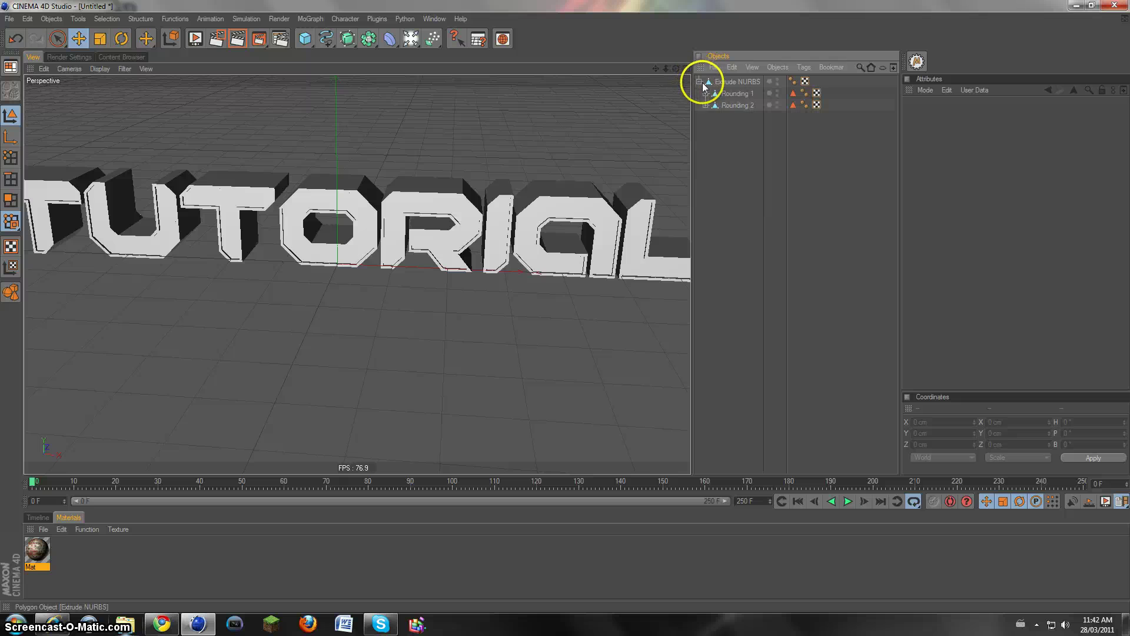
pyautogui.click(730, 95)
pyautogui.click(735, 106)
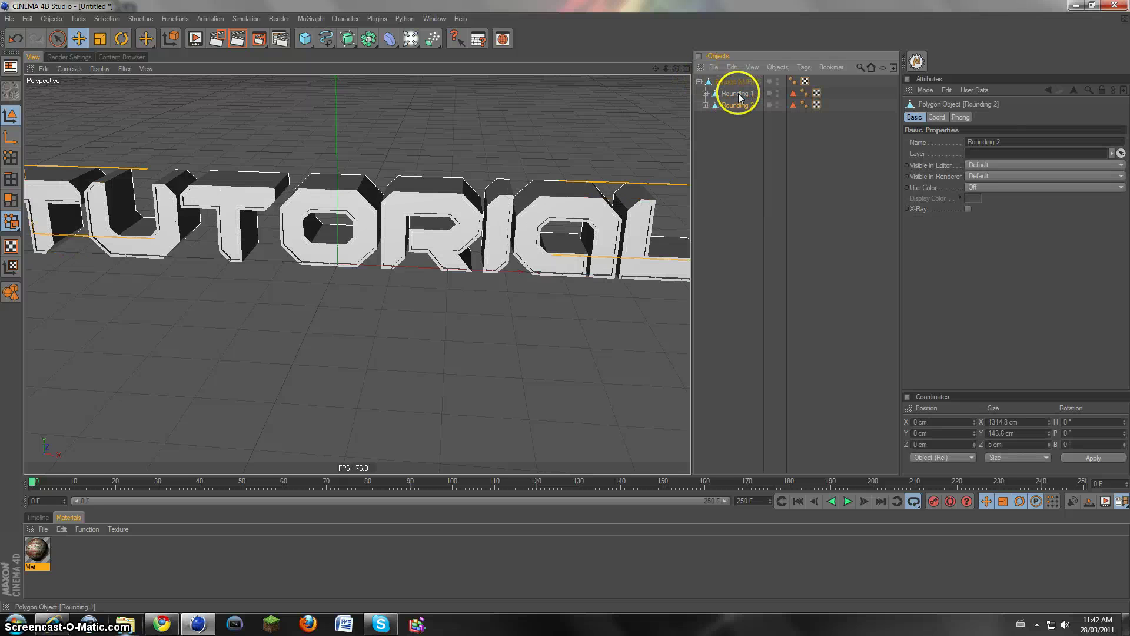
pyautogui.click(737, 93)
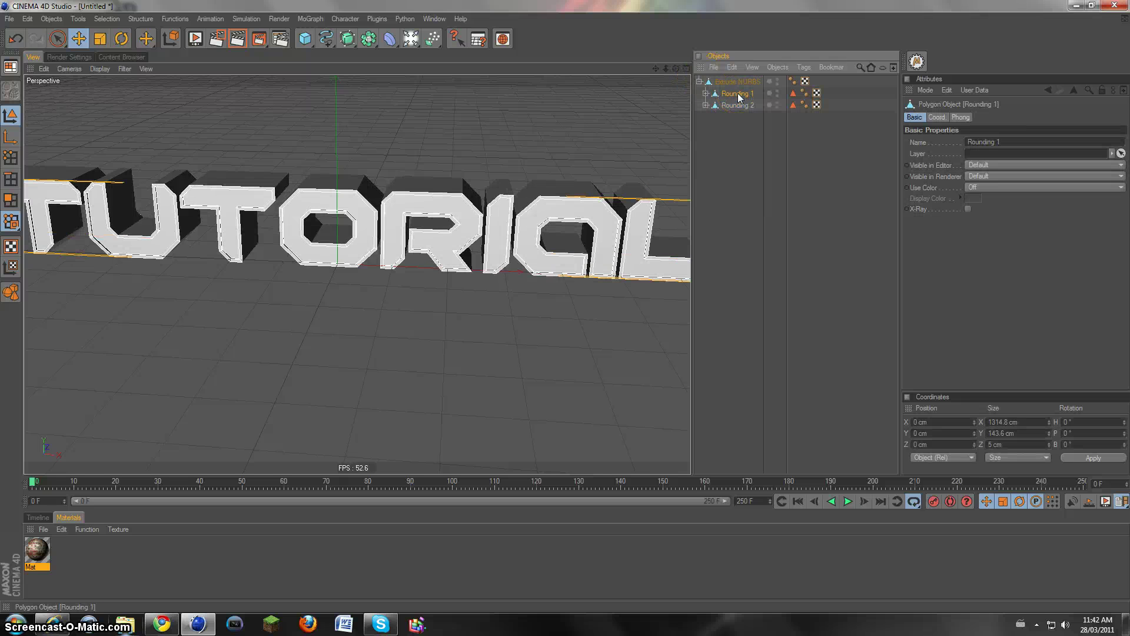
pyautogui.click(730, 105)
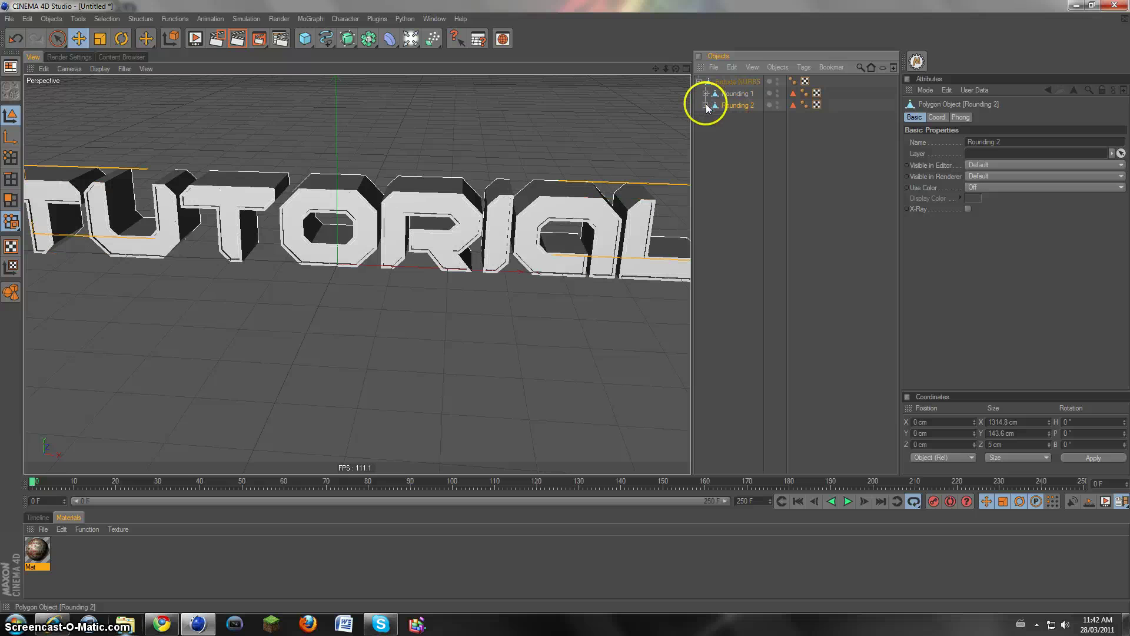
pyautogui.click(705, 105)
pyautogui.click(705, 93)
pyautogui.click(730, 105)
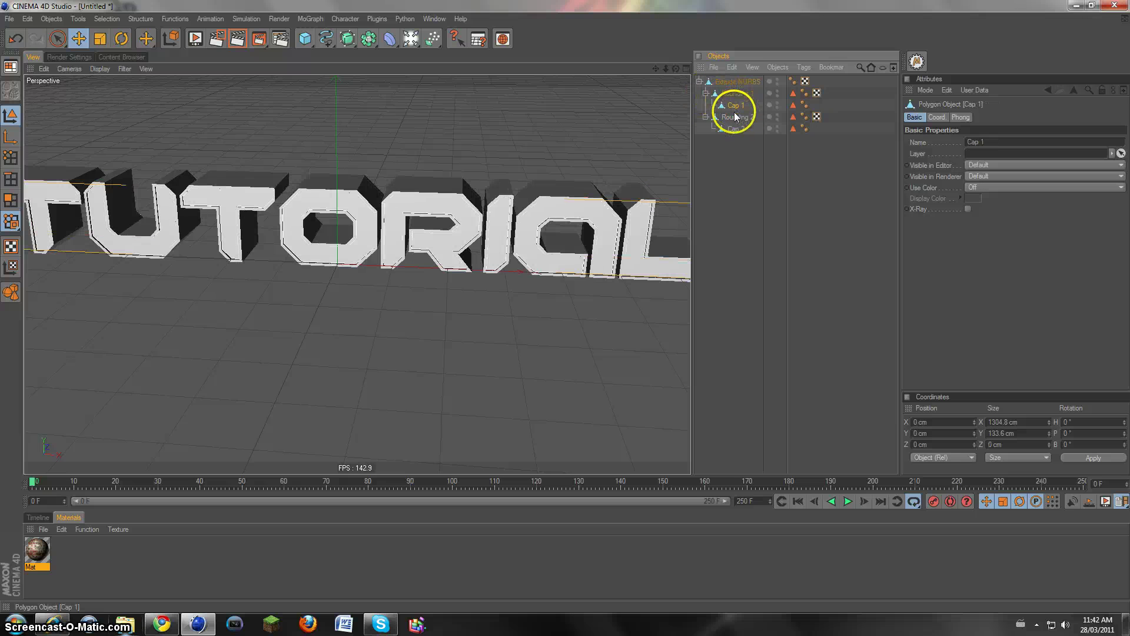
pyautogui.click(736, 128)
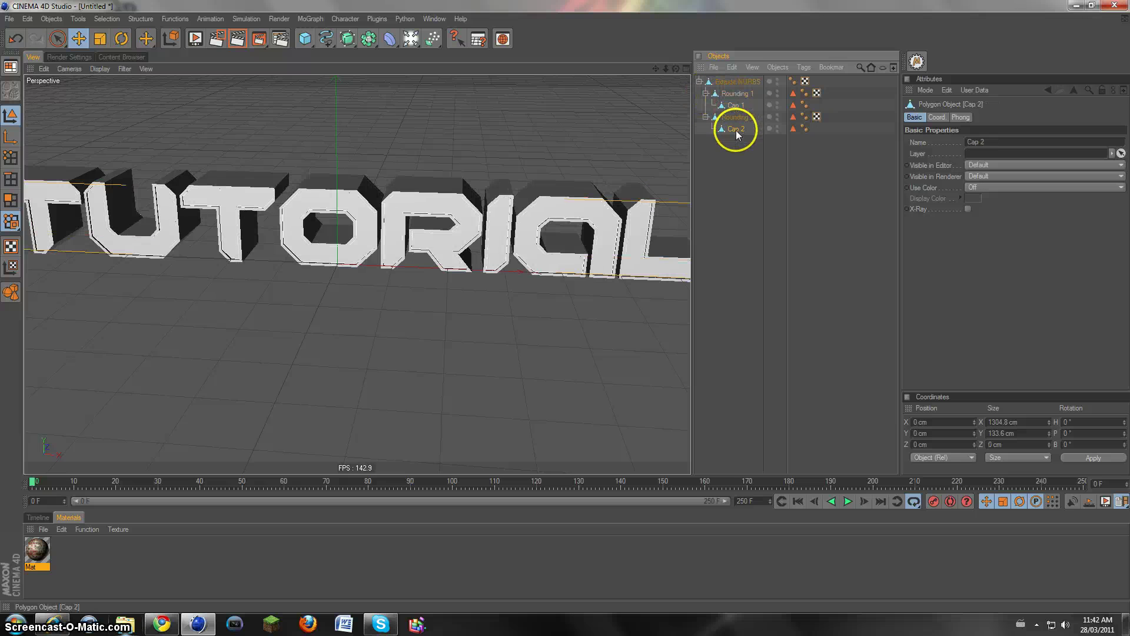
pyautogui.click(706, 117)
pyautogui.click(706, 93)
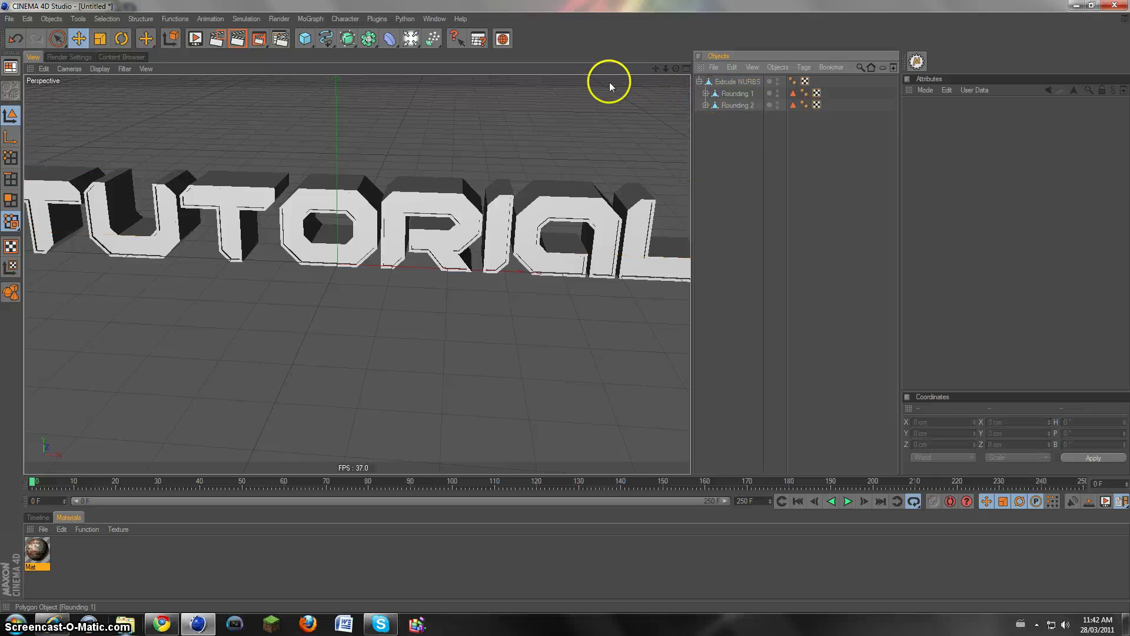
pyautogui.click(699, 81)
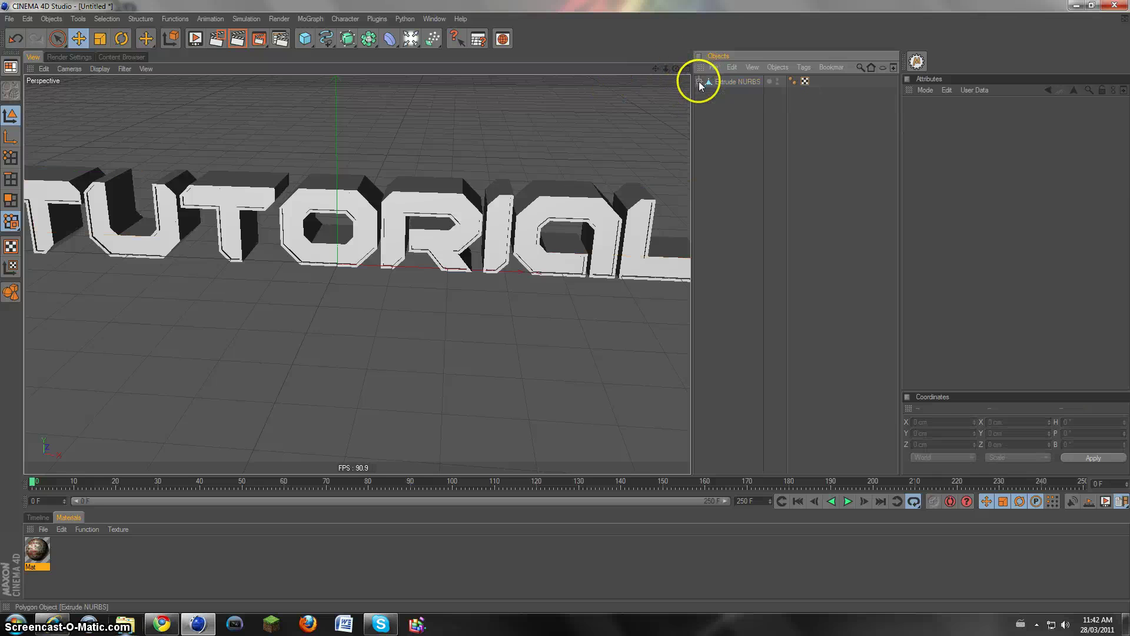
pyautogui.click(578, 224)
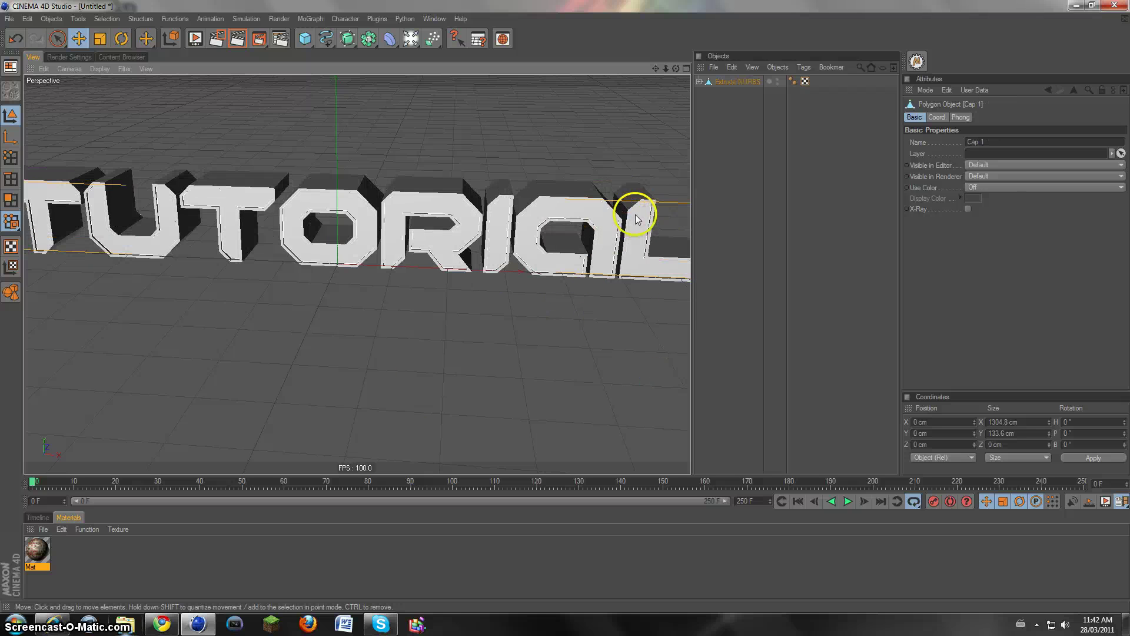
pyautogui.scroll(-3, 225, 256)
pyautogui.keyDown('alt'); pyautogui.moveTo(588, 170); pyautogui.dragTo(444, 274); pyautogui.keyUp('alt')
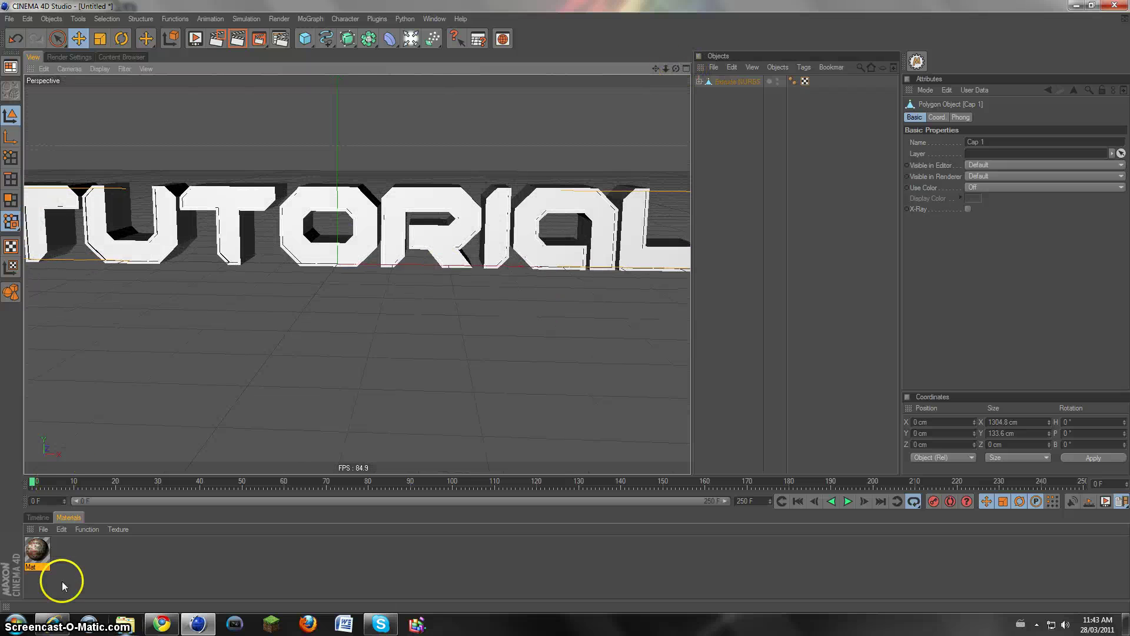
# Step: Create Mat.1 and load steel.jpg as its Color texture without copying it
pyautogui.doubleClick(83, 544)
pyautogui.doubleClick(37, 551)
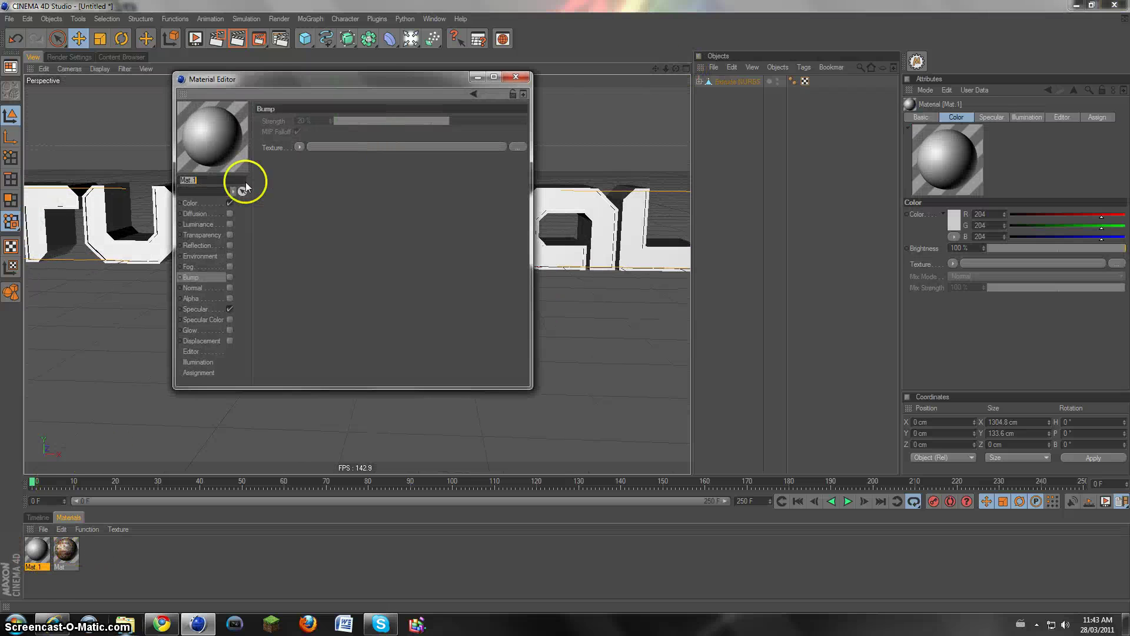
pyautogui.click(213, 205)
pyautogui.click(518, 169)
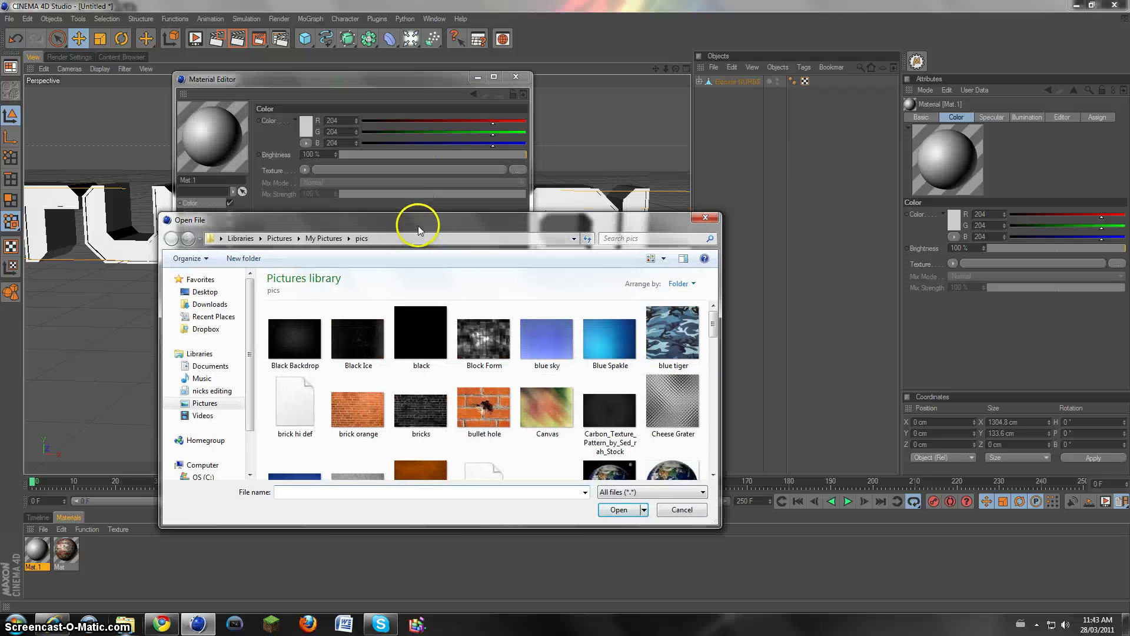
pyautogui.moveTo(418, 230); pyautogui.dragTo(415, 234)
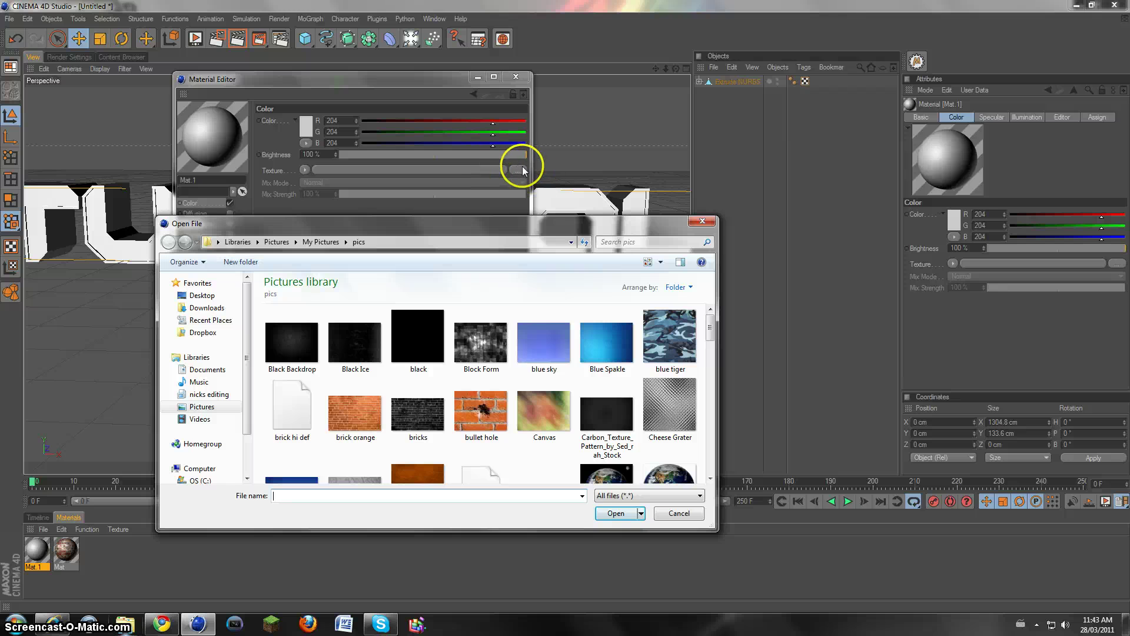
pyautogui.click(503, 241)
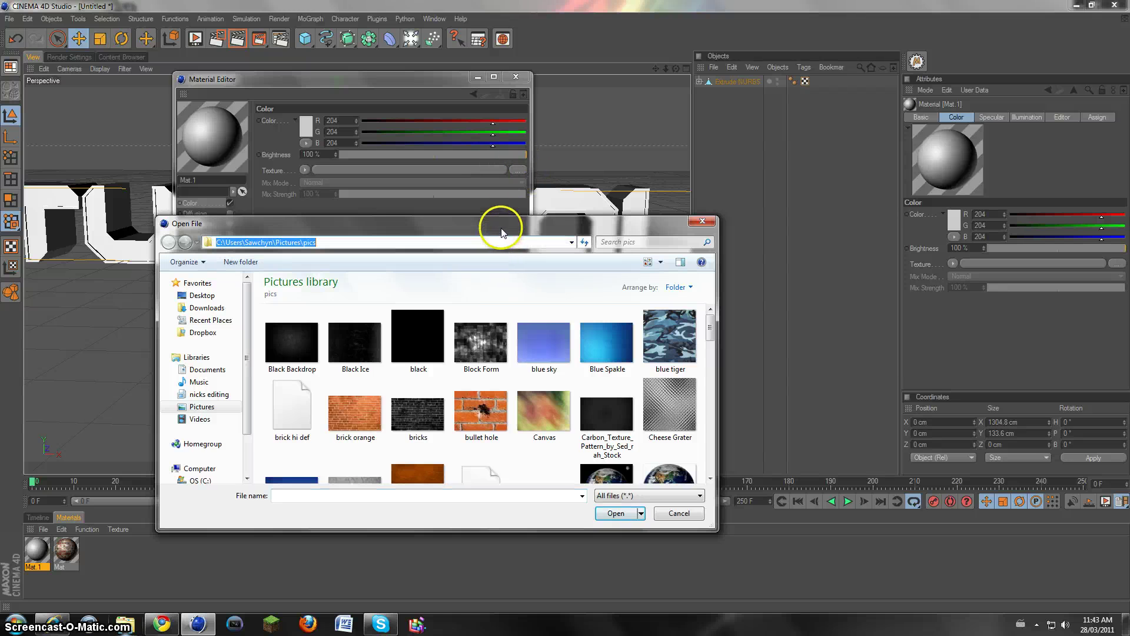
pyautogui.moveTo(497, 223); pyautogui.dragTo(496, 130)
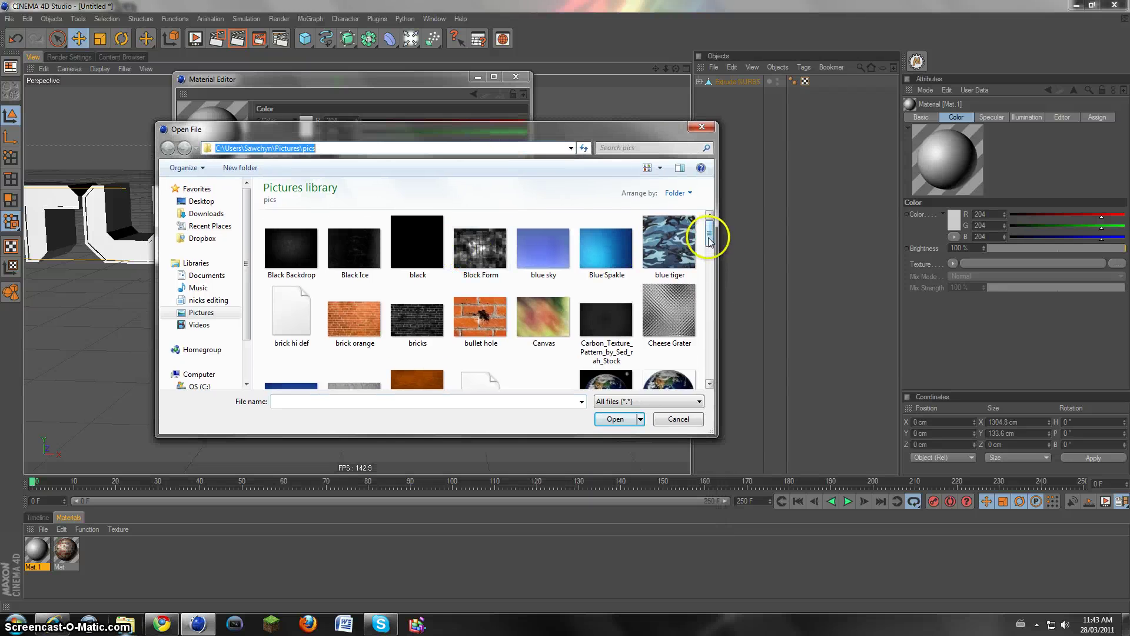
pyautogui.moveTo(713, 235); pyautogui.dragTo(712, 346)
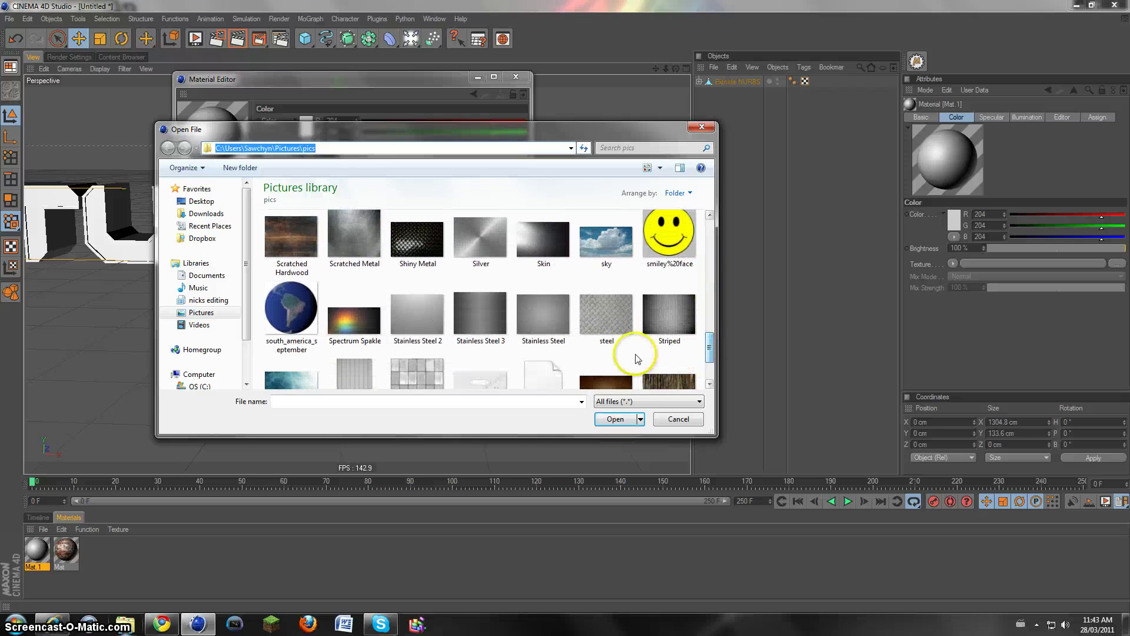
pyautogui.doubleClick(618, 333)
pyautogui.click(633, 349)
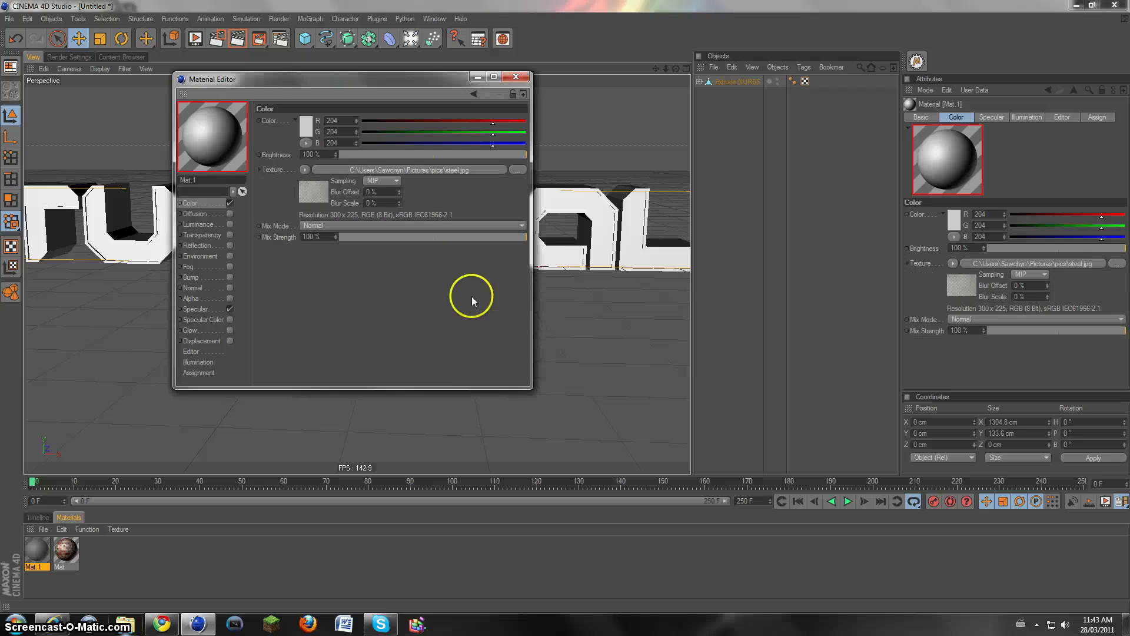
# Step: Set Mat.1's base colour to dark grey (32) and lower Mix Strength to 57%
pyautogui.click(304, 127)
pyautogui.moveTo(247, 135); pyautogui.dragTo(239, 138)
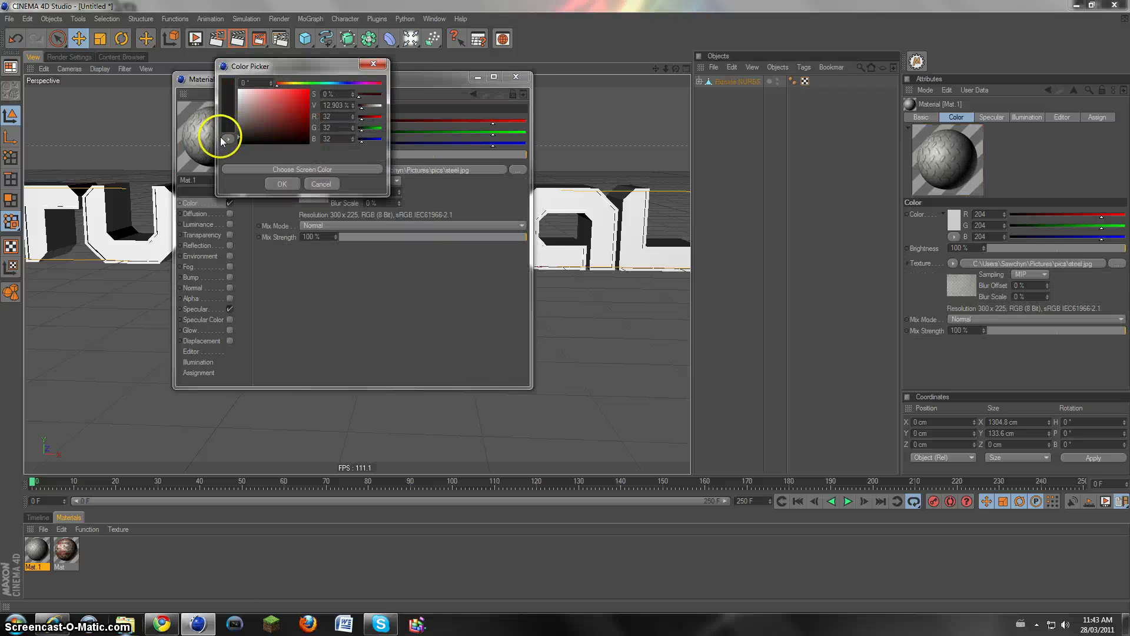
pyautogui.click(280, 183)
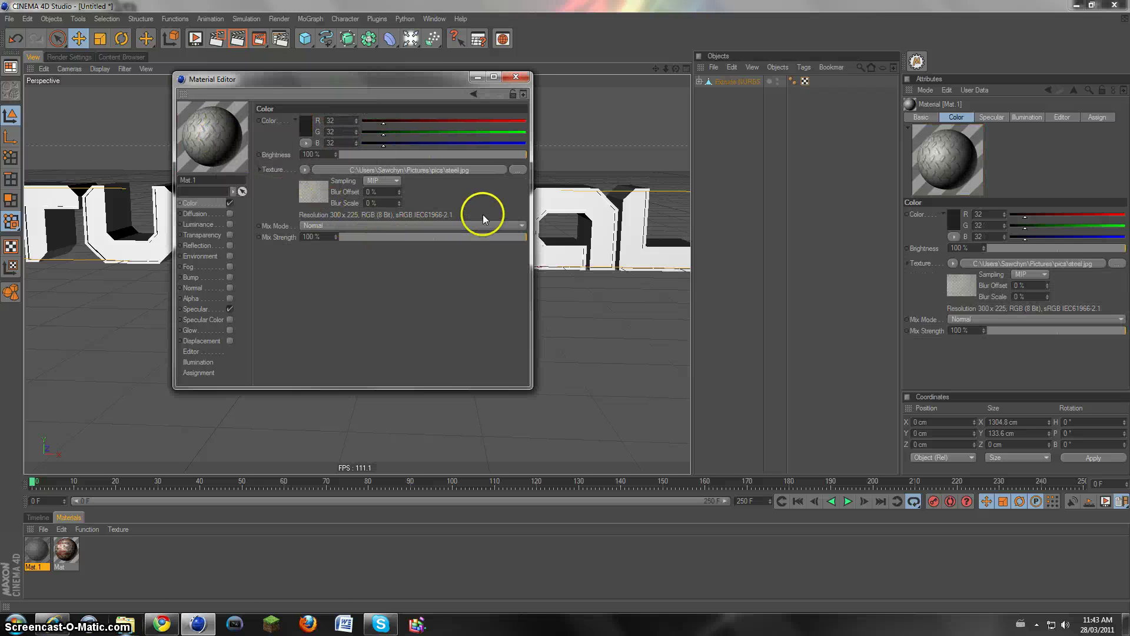
pyautogui.moveTo(482, 239); pyautogui.dragTo(448, 239)
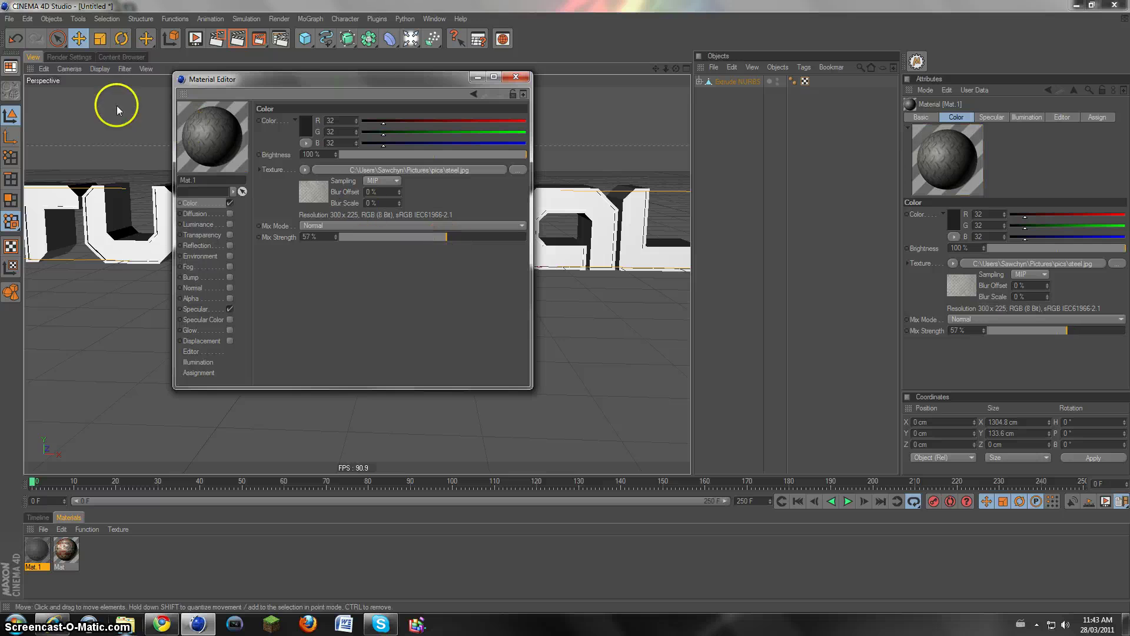
pyautogui.click(307, 169)
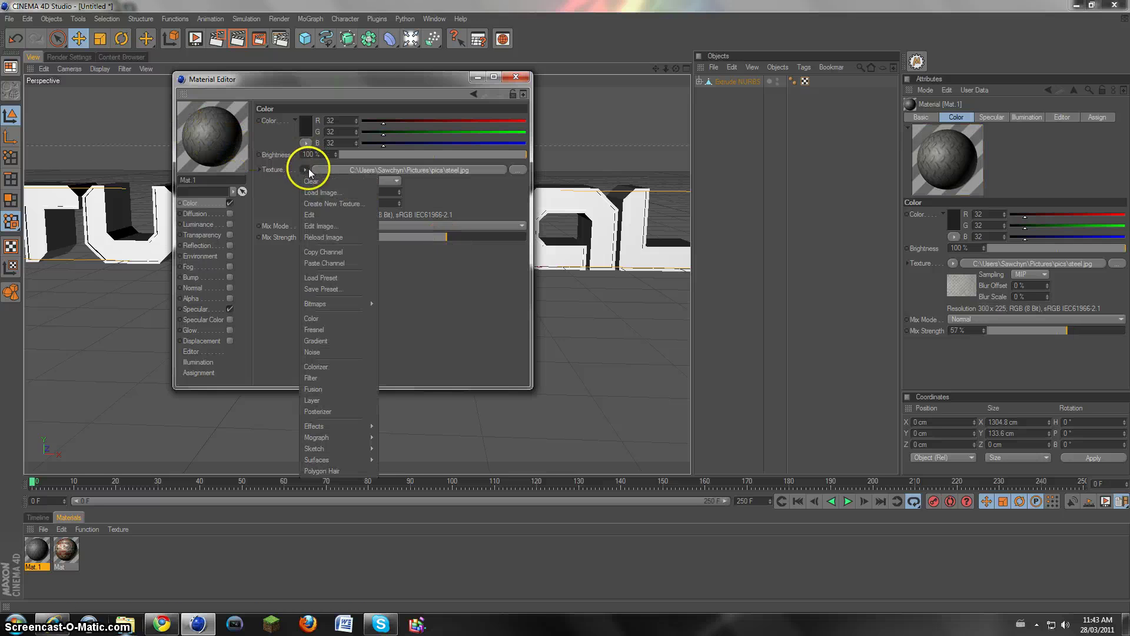
pyautogui.click(334, 253)
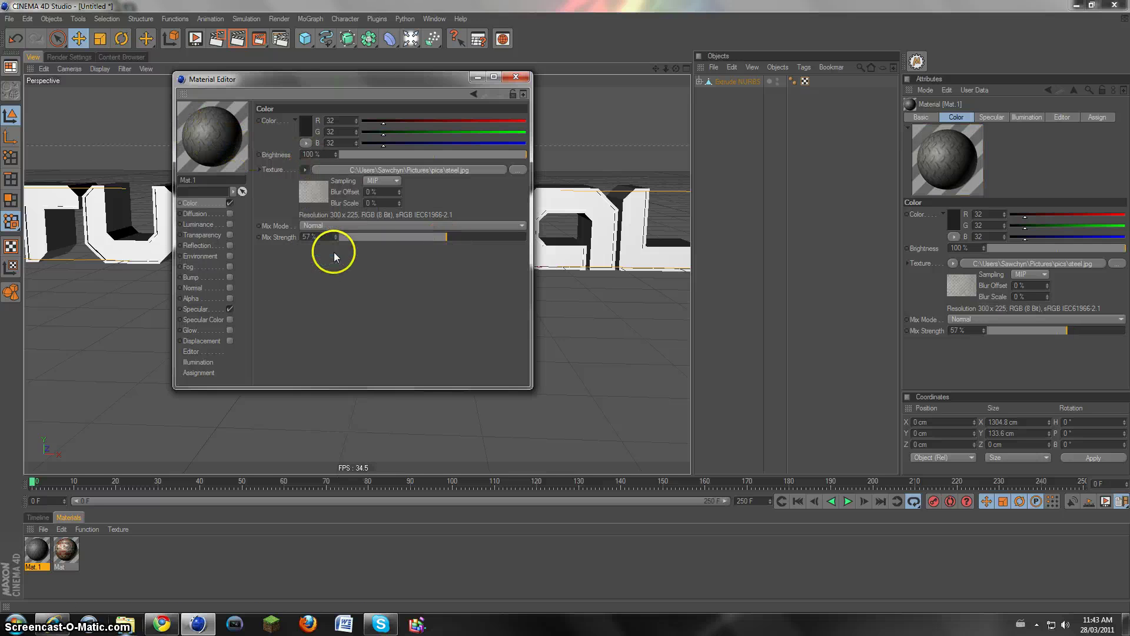
# Step: Enable the Bump channel with steel.jpg at 66% strength
pyautogui.click(229, 278)
pyautogui.click(299, 147)
pyautogui.click(316, 197)
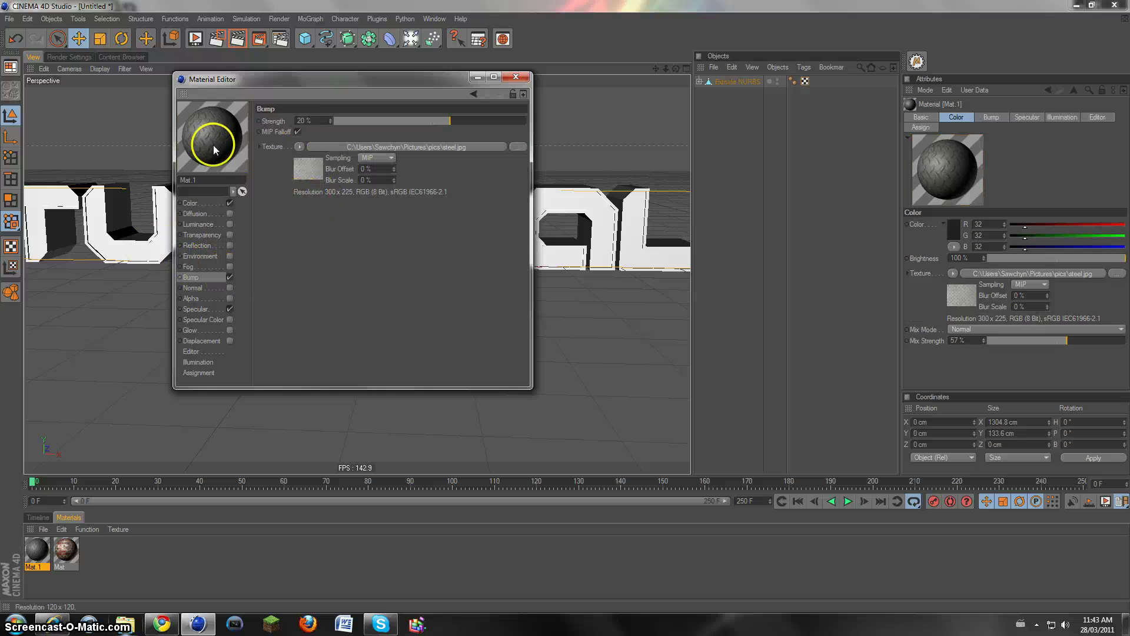
pyautogui.moveTo(479, 120); pyautogui.dragTo(495, 120)
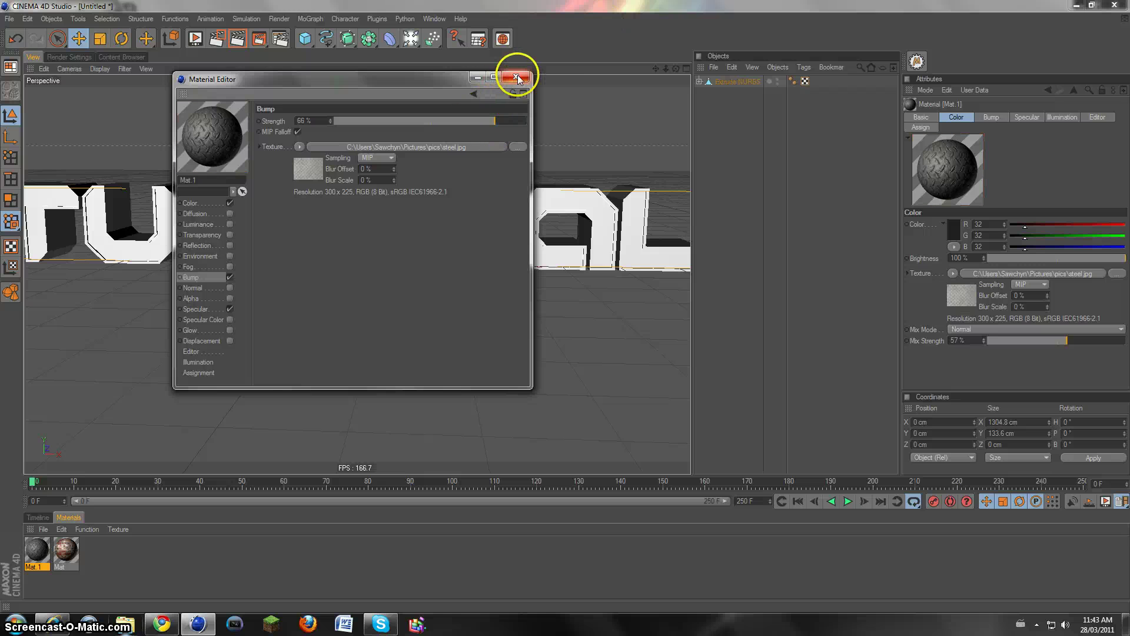
pyautogui.click(517, 77)
# Step: Apply Mat.1 to the TUTORIAL text and render a viewport preview
pyautogui.moveTo(36, 547); pyautogui.dragTo(362, 226)
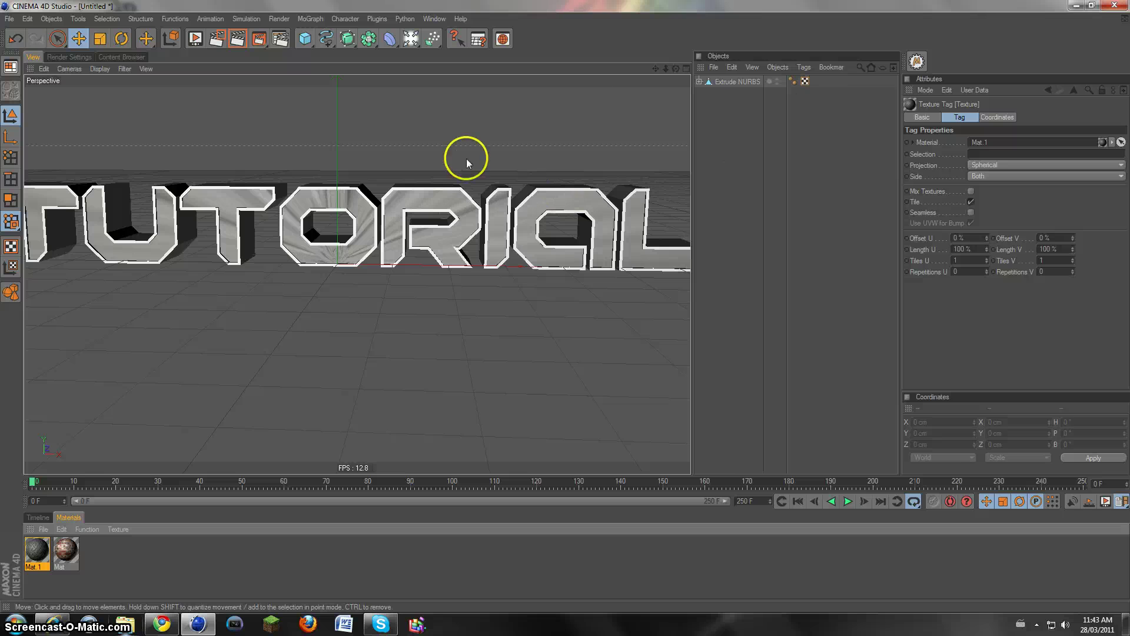
pyautogui.keyDown('alt'); pyautogui.moveTo(253, 249); pyautogui.dragTo(88, 169); pyautogui.keyUp('alt')
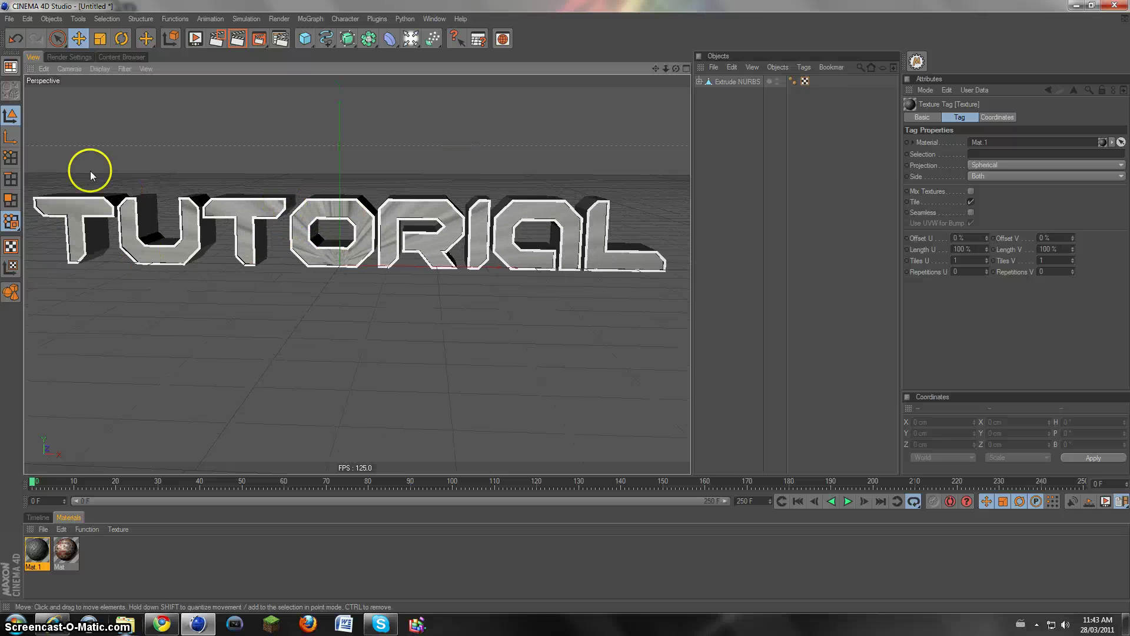
pyautogui.keyDown('alt'); pyautogui.moveTo(362, 174); pyautogui.dragTo(323, 179); pyautogui.keyUp('alt')
pyautogui.click(237, 39)
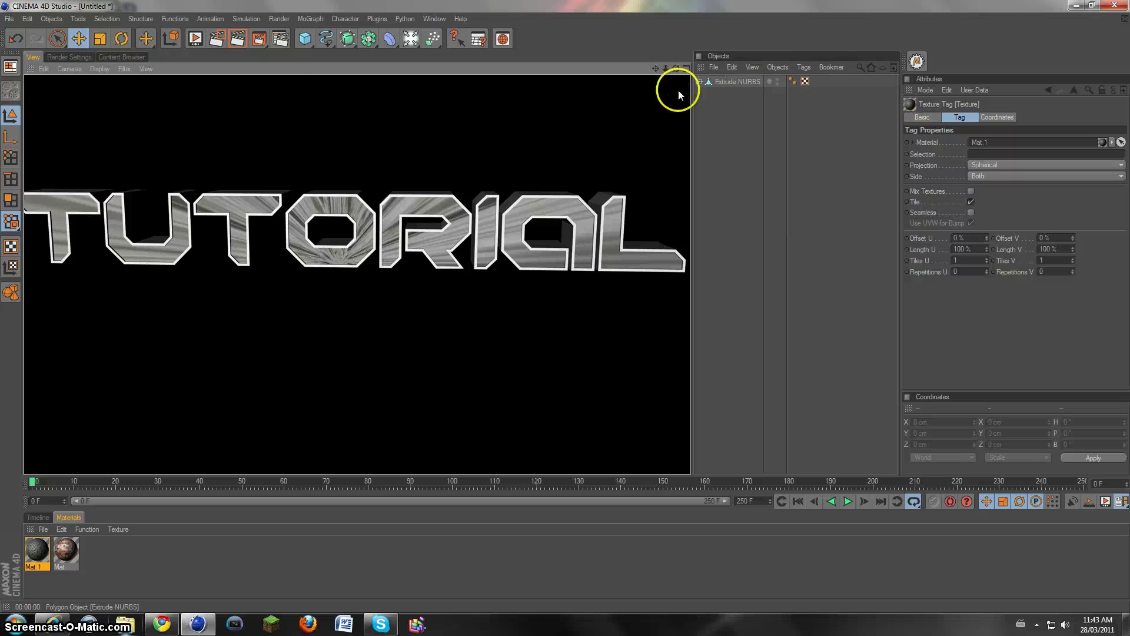
# Step: Set Cap 1's texture tag to Cubic projection with Seamless enabled
pyautogui.click(700, 81)
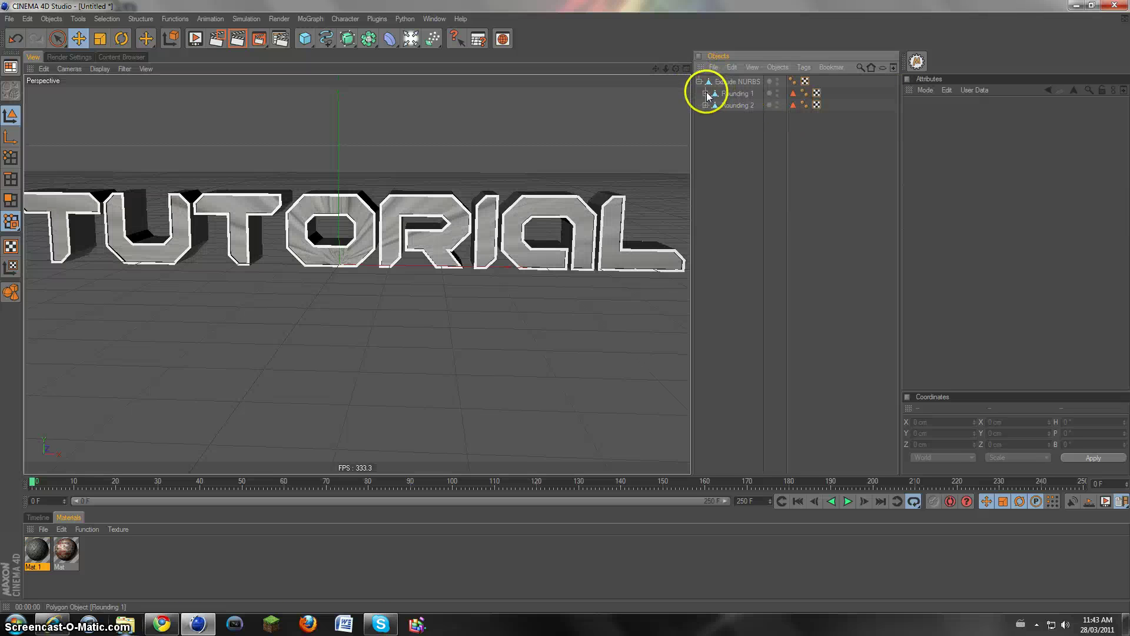
pyautogui.click(706, 93)
pyautogui.click(817, 104)
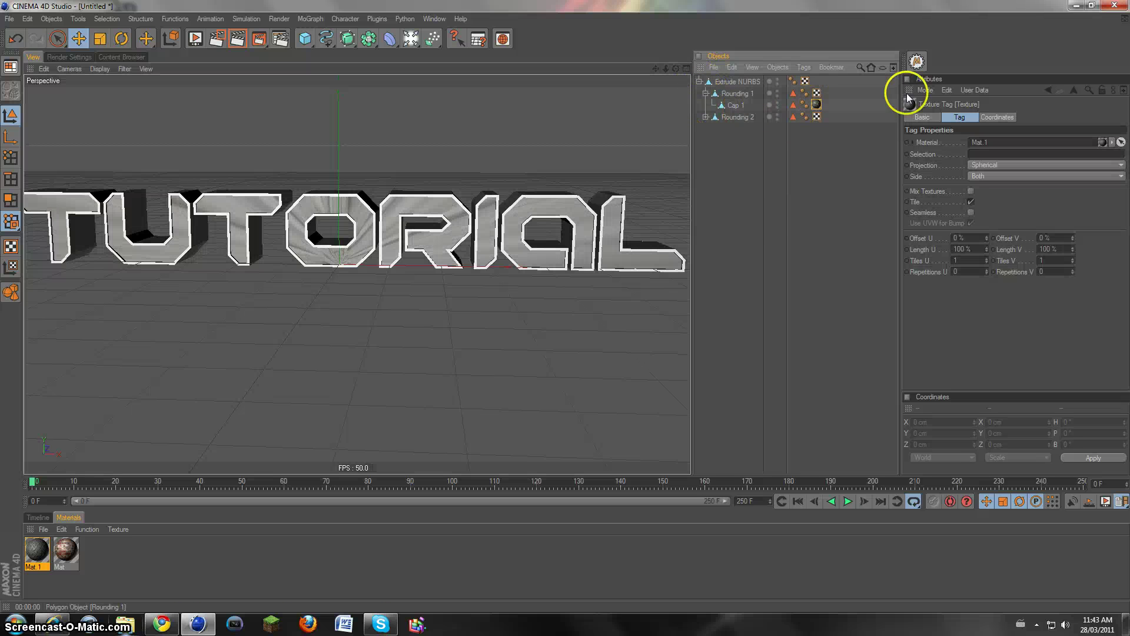
pyautogui.click(972, 171)
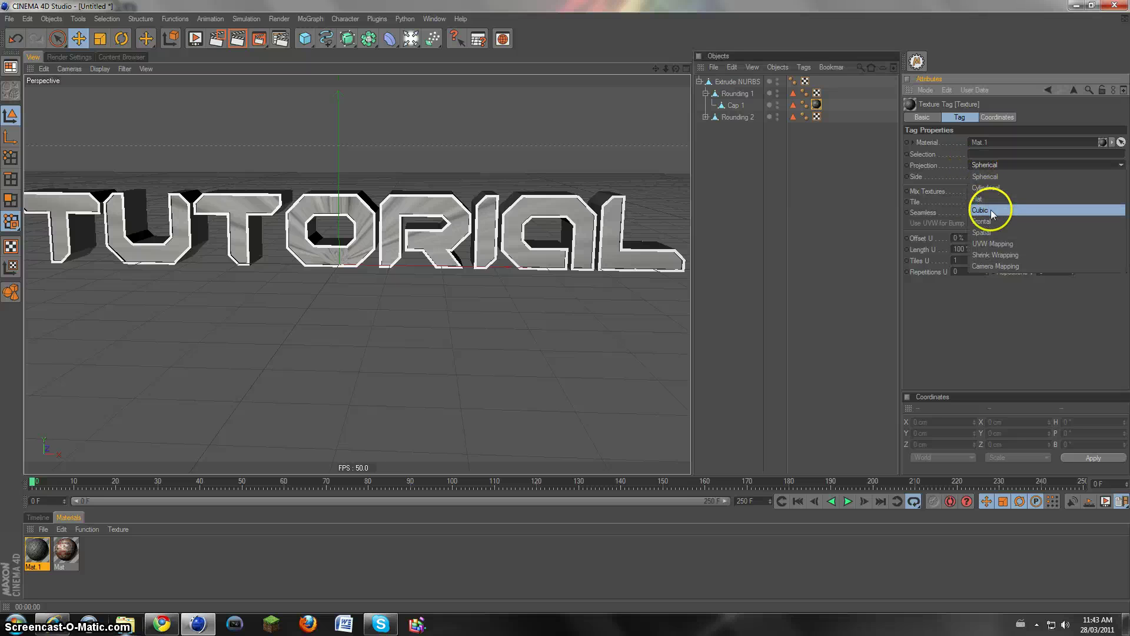
pyautogui.click(991, 210)
pyautogui.click(971, 212)
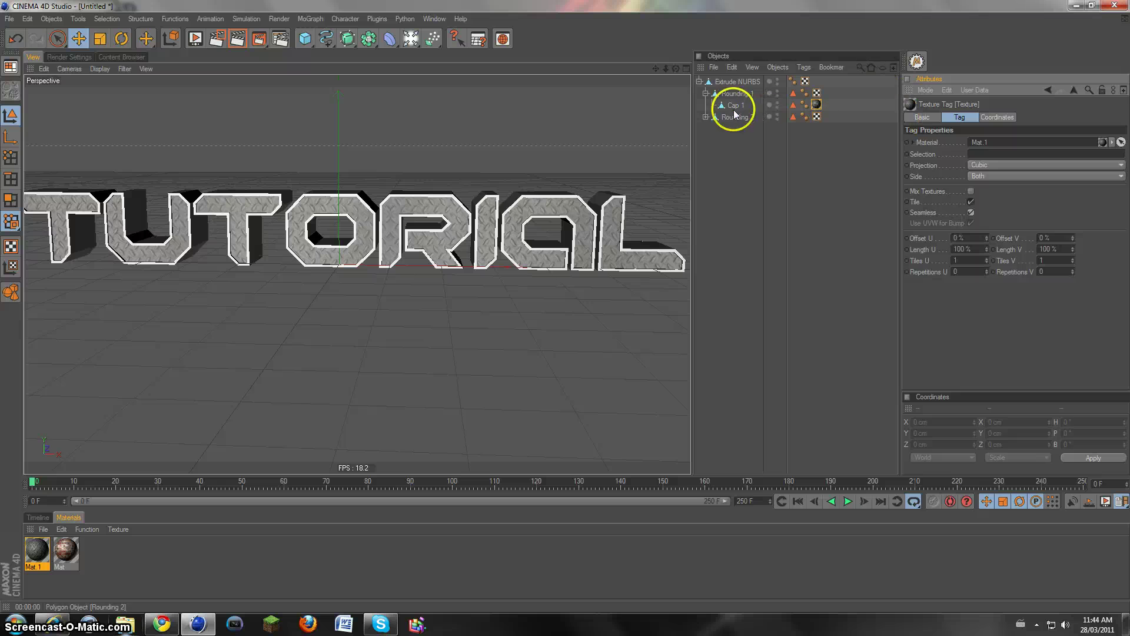
pyautogui.click(706, 93)
pyautogui.click(699, 82)
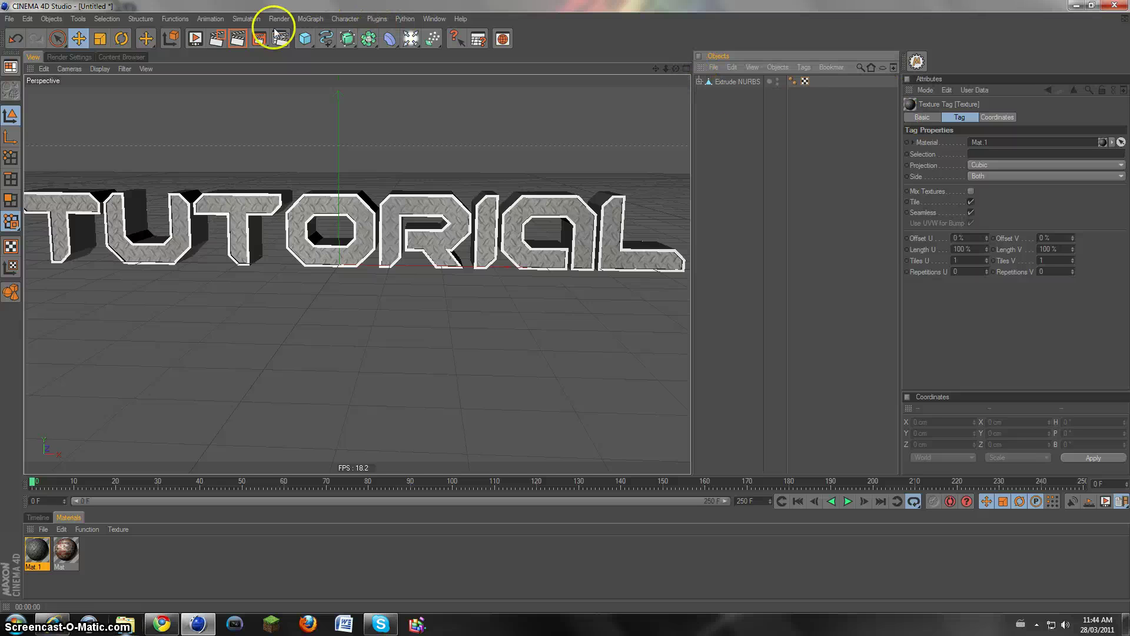
# Step: Render a preview of the textured letters and create a new material, Mat.2
pyautogui.click(242, 42)
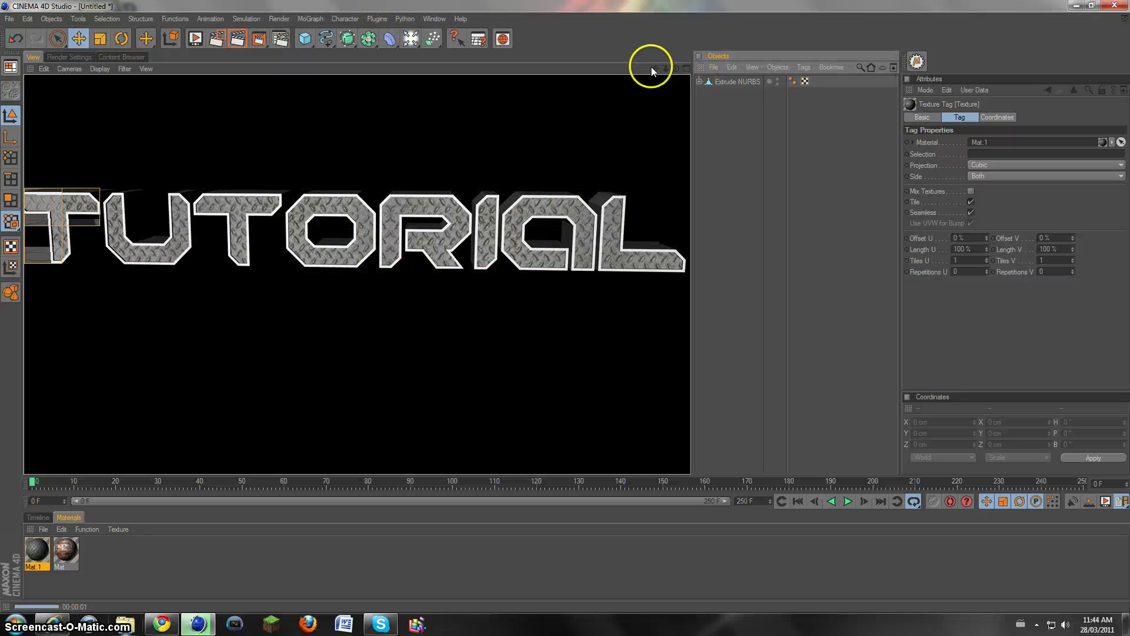
pyautogui.click(565, 305)
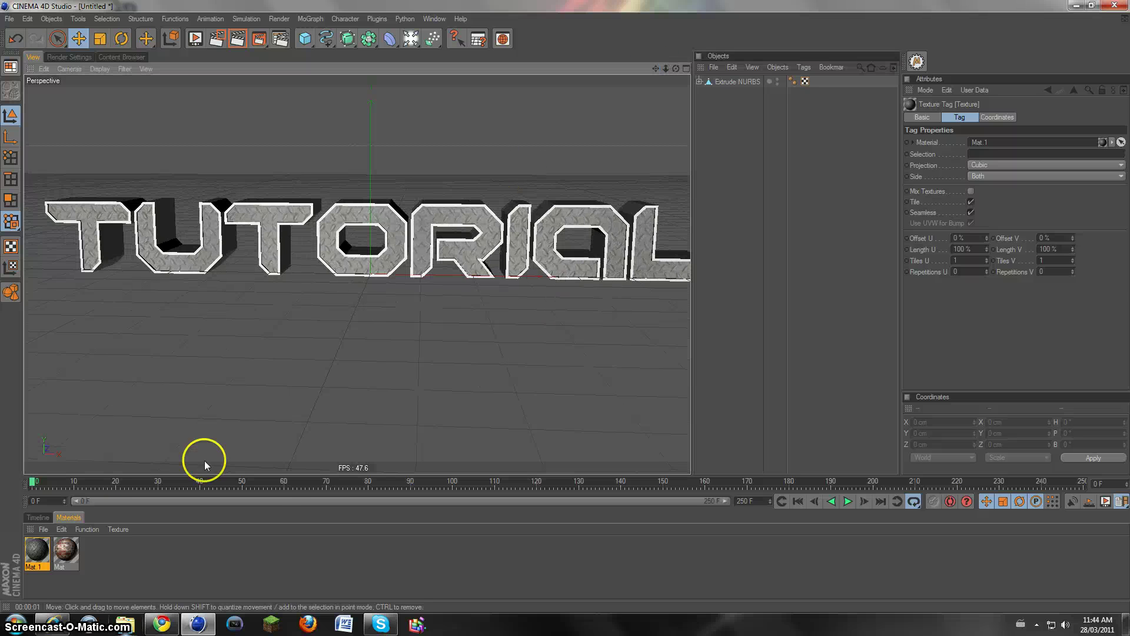
pyautogui.doubleClick(91, 548)
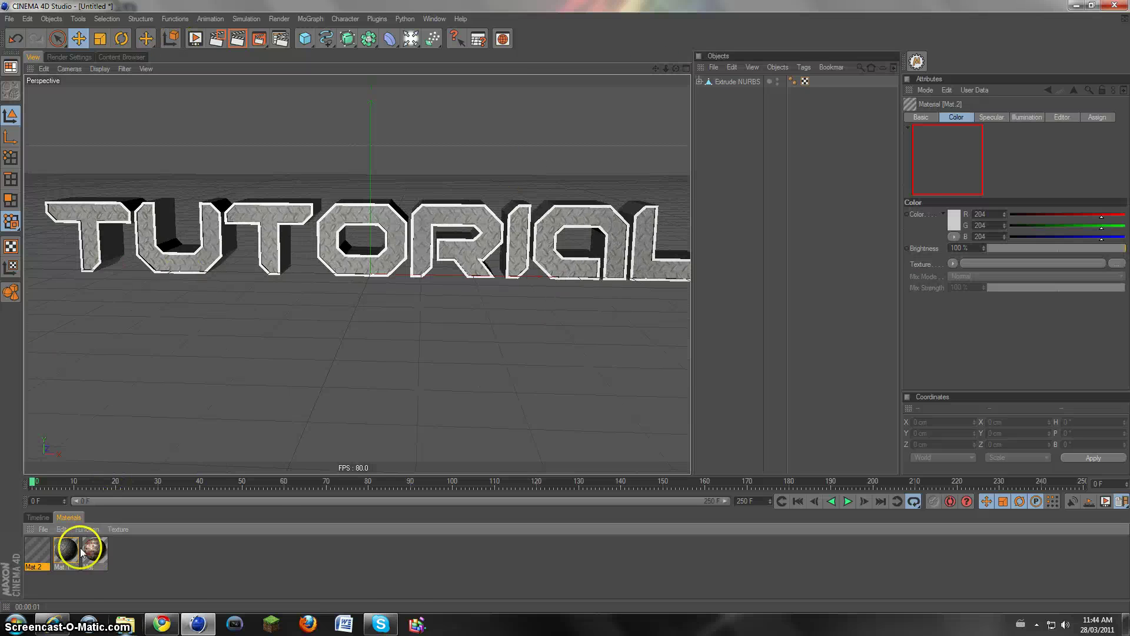
# Step: Load Pink Marble.jpg into Mat.2's Color channel, declining the copy prompt
pyautogui.doubleClick(47, 553)
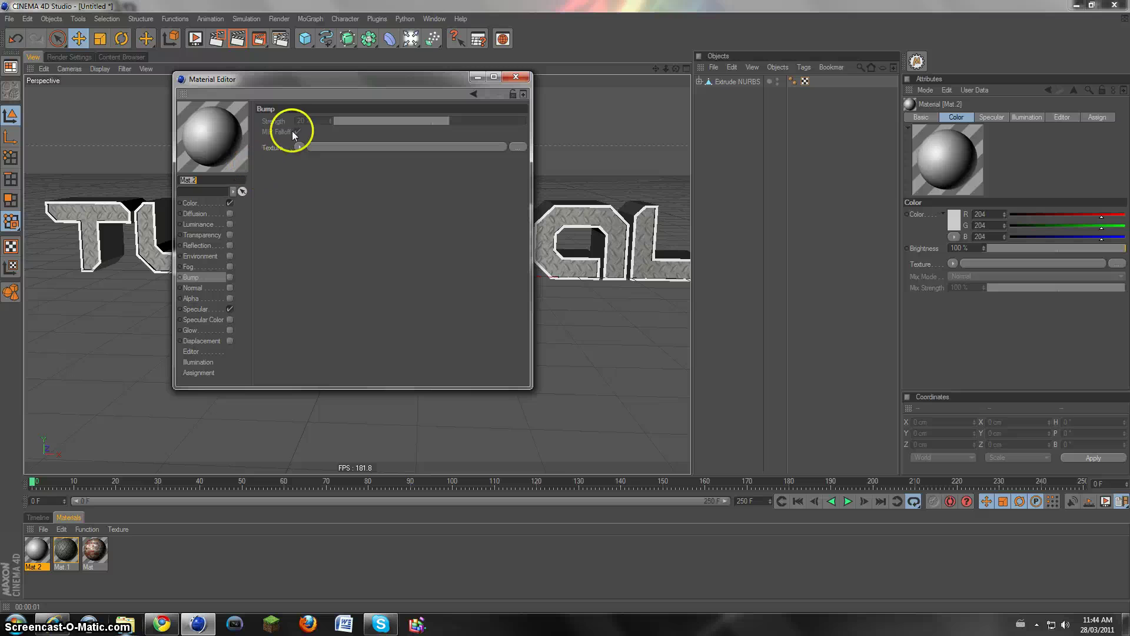
pyautogui.click(189, 203)
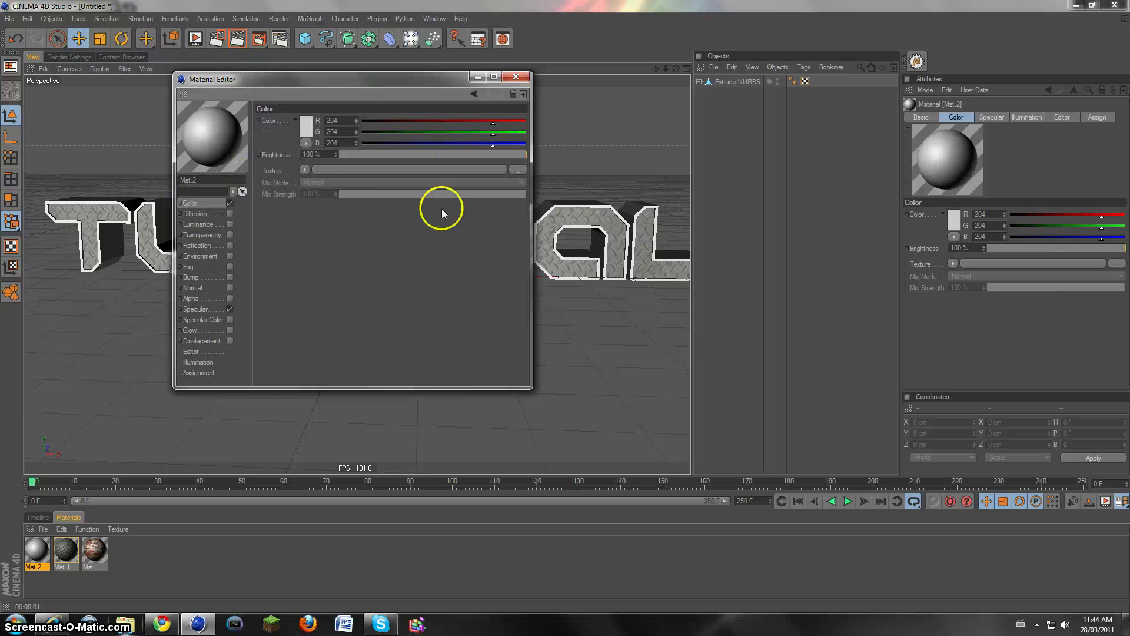
pyautogui.click(518, 170)
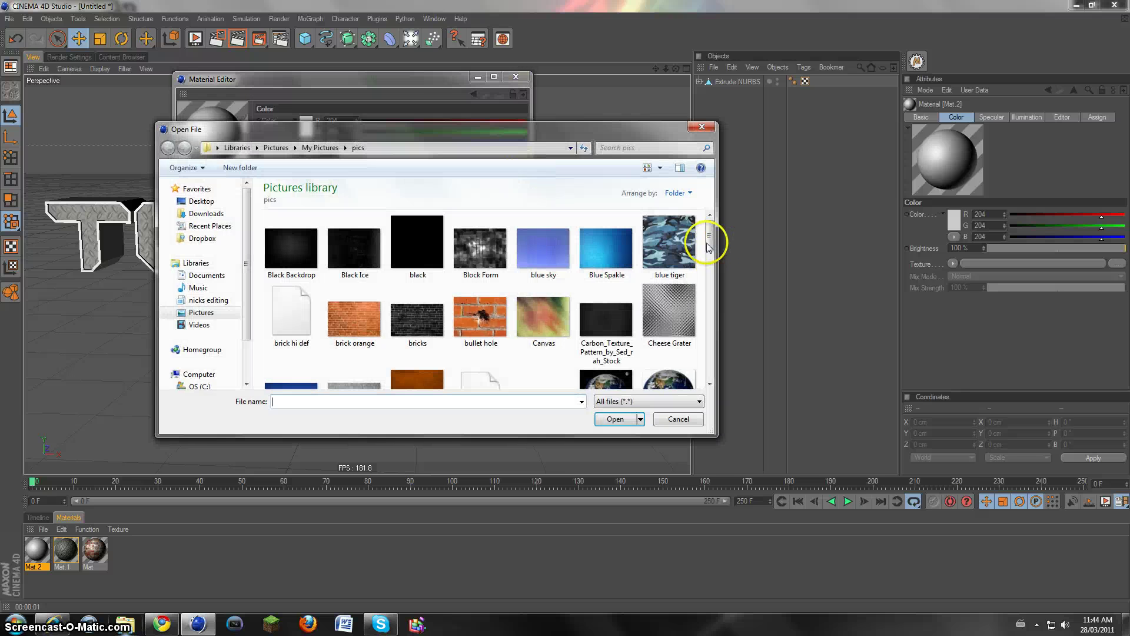
pyautogui.moveTo(710, 241); pyautogui.dragTo(710, 287)
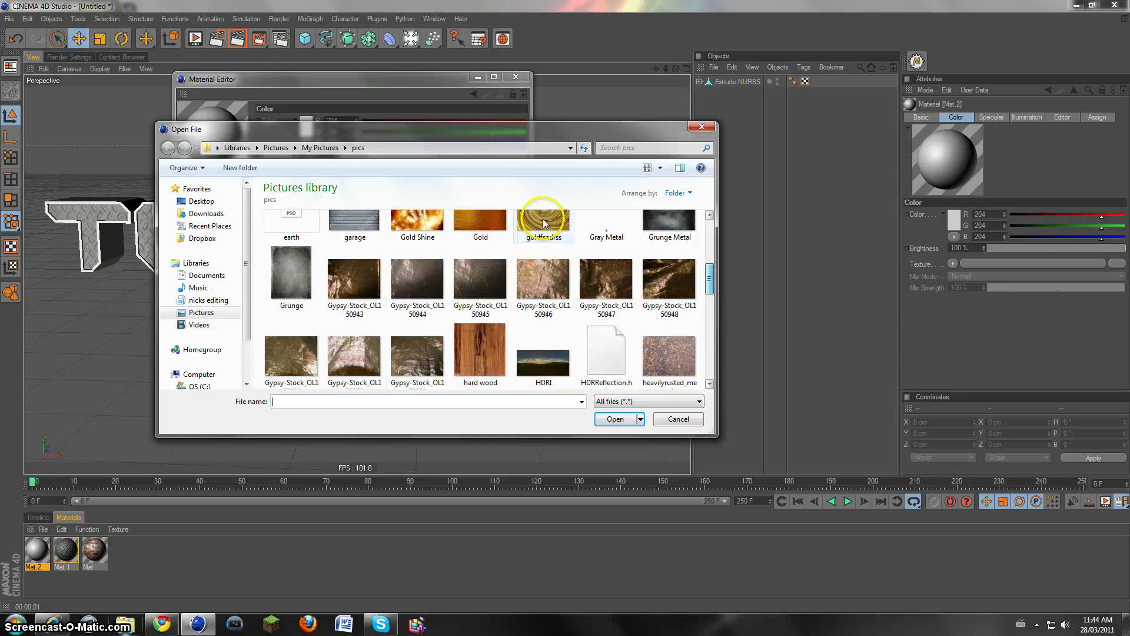
pyautogui.moveTo(561, 127); pyautogui.dragTo(537, 94)
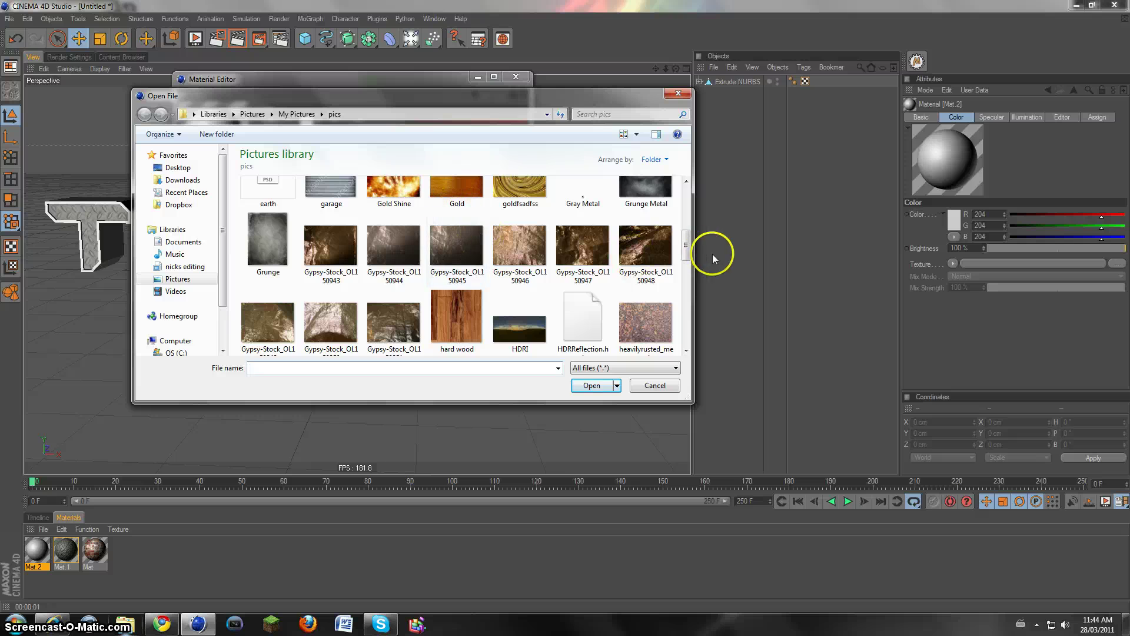
pyautogui.moveTo(685, 247); pyautogui.dragTo(687, 304)
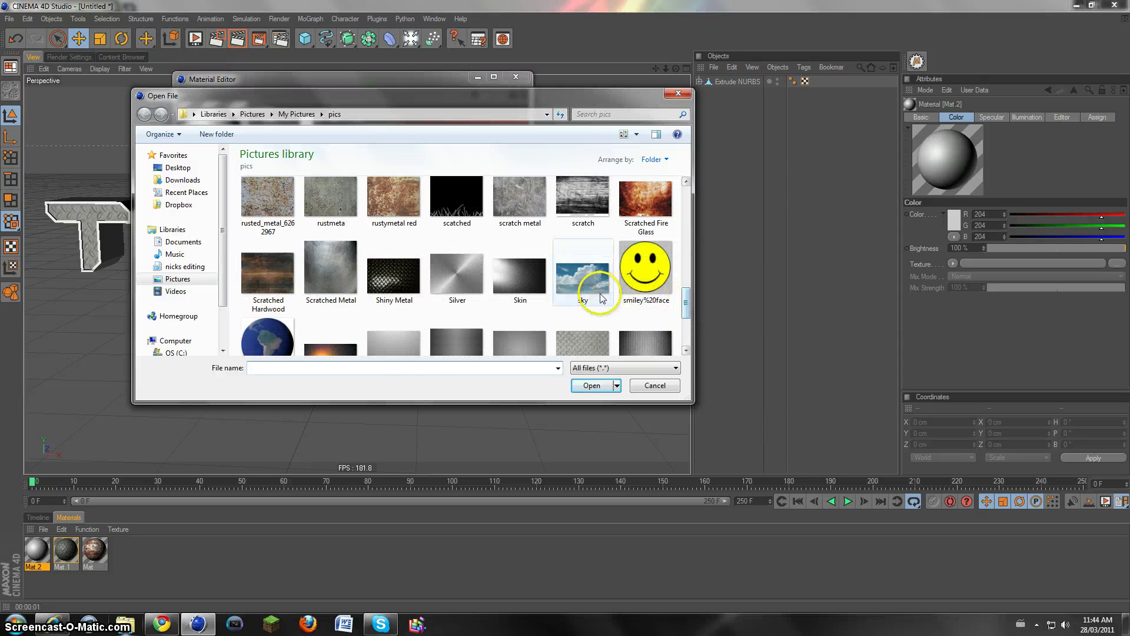
pyautogui.moveTo(683, 307); pyautogui.dragTo(701, 284)
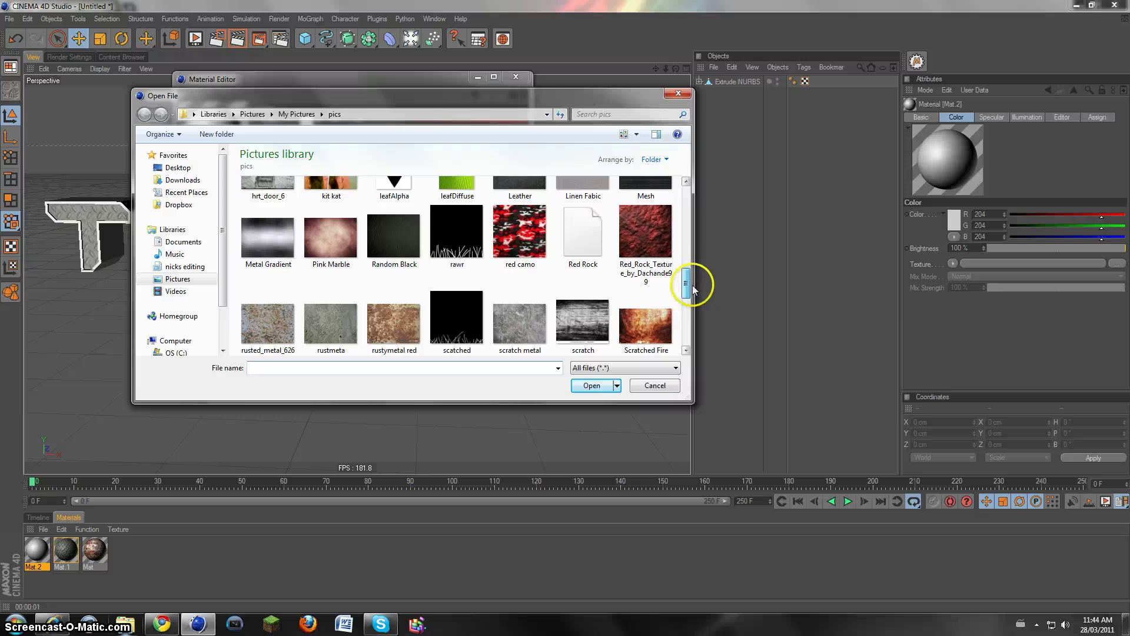
pyautogui.doubleClick(336, 232)
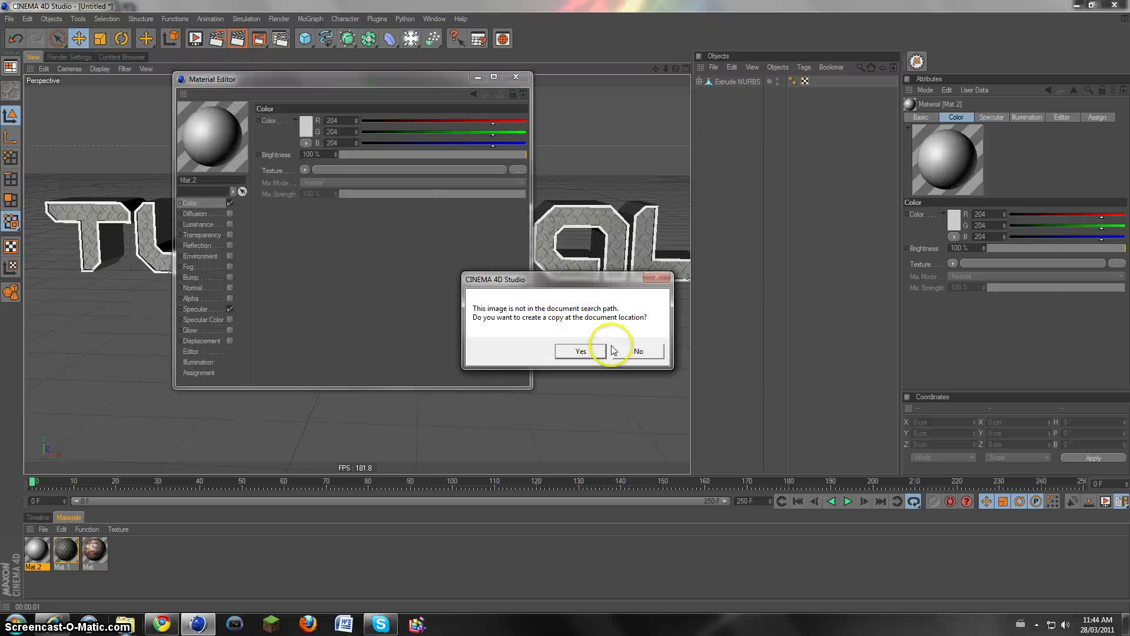
pyautogui.click(638, 351)
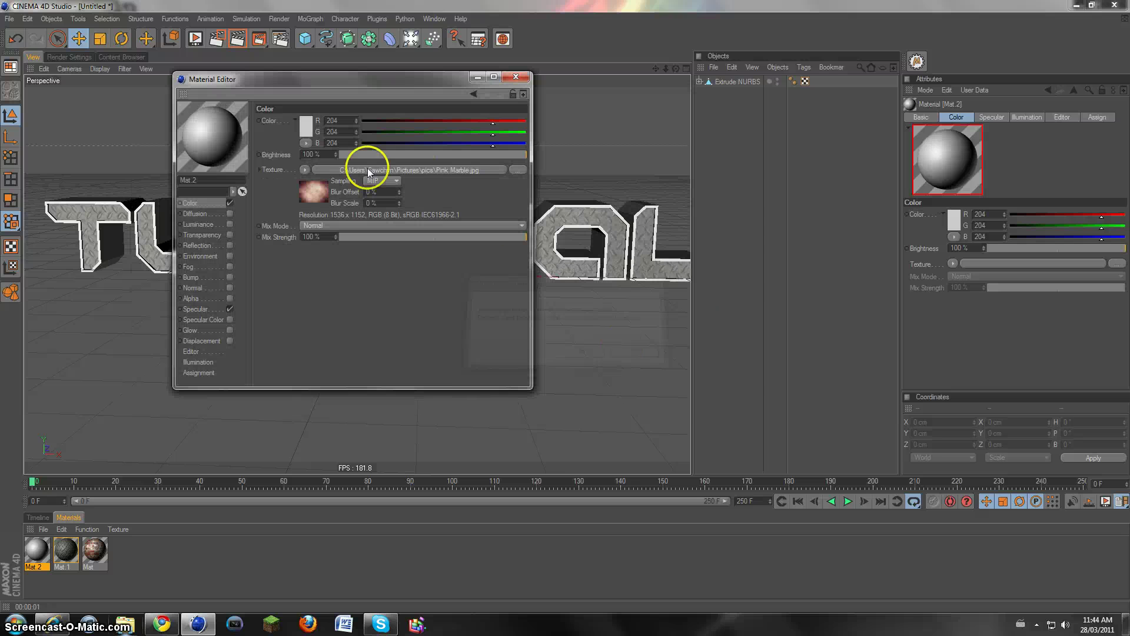
# Step: Apply Mat.2 to the TUTORIAL text with Cubic projection and render a preview
pyautogui.click(515, 76)
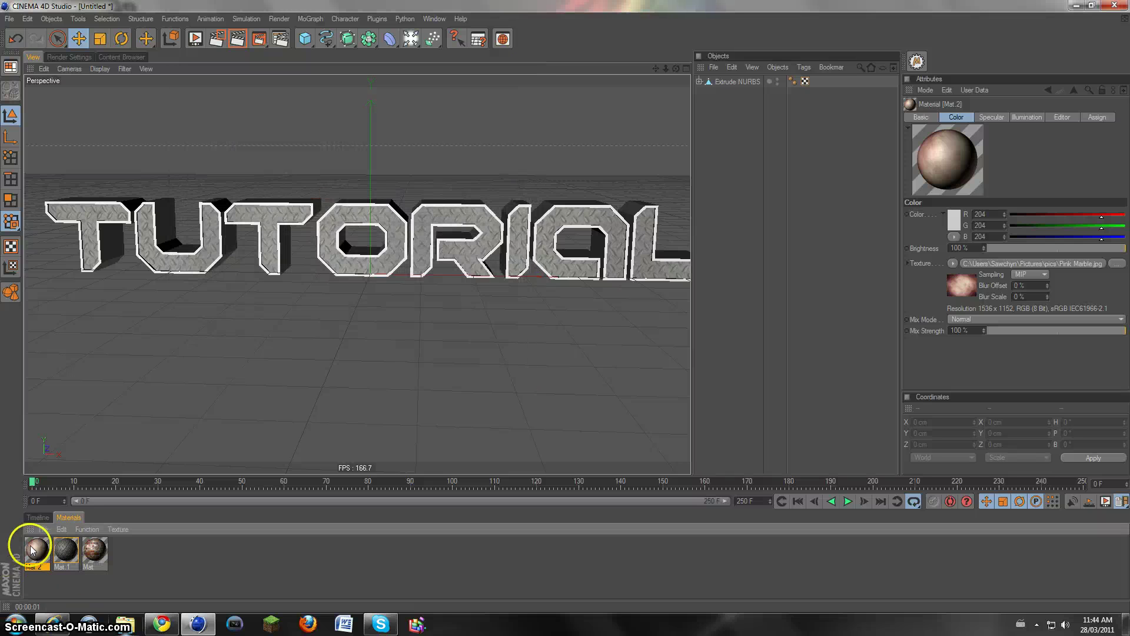
pyautogui.moveTo(37, 550); pyautogui.dragTo(355, 205)
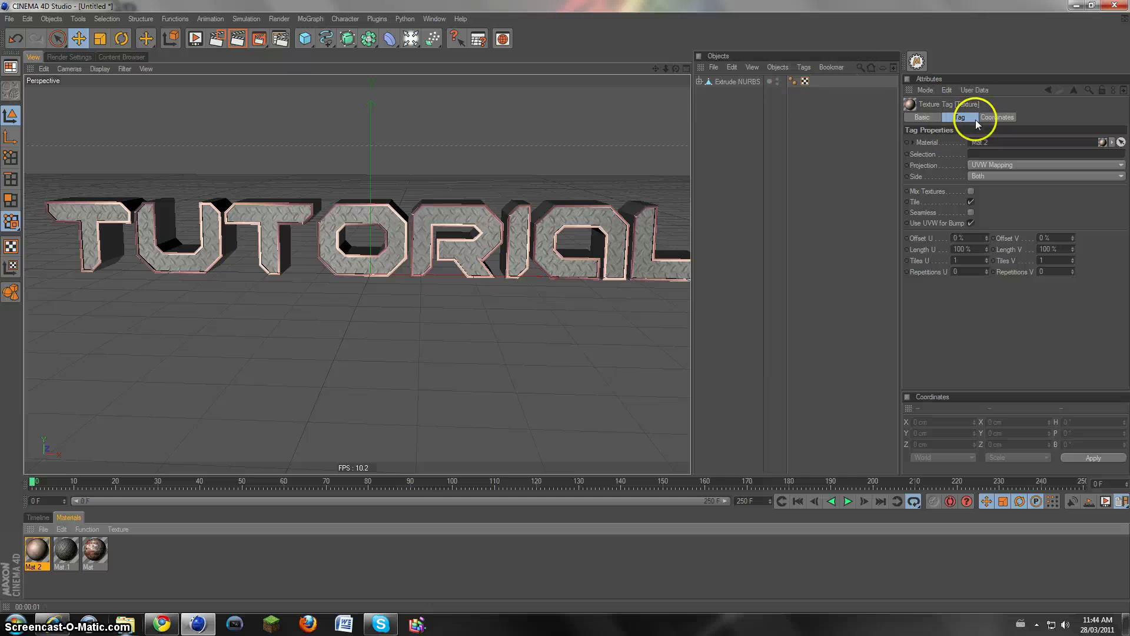
pyautogui.click(1011, 166)
pyautogui.click(989, 219)
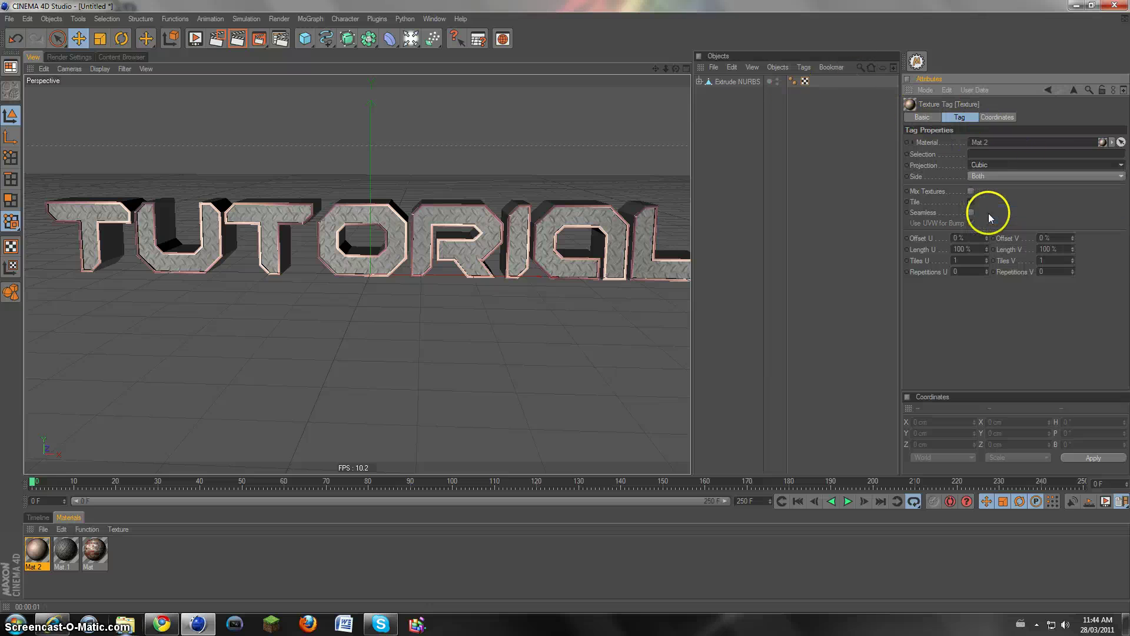
pyautogui.click(603, 375)
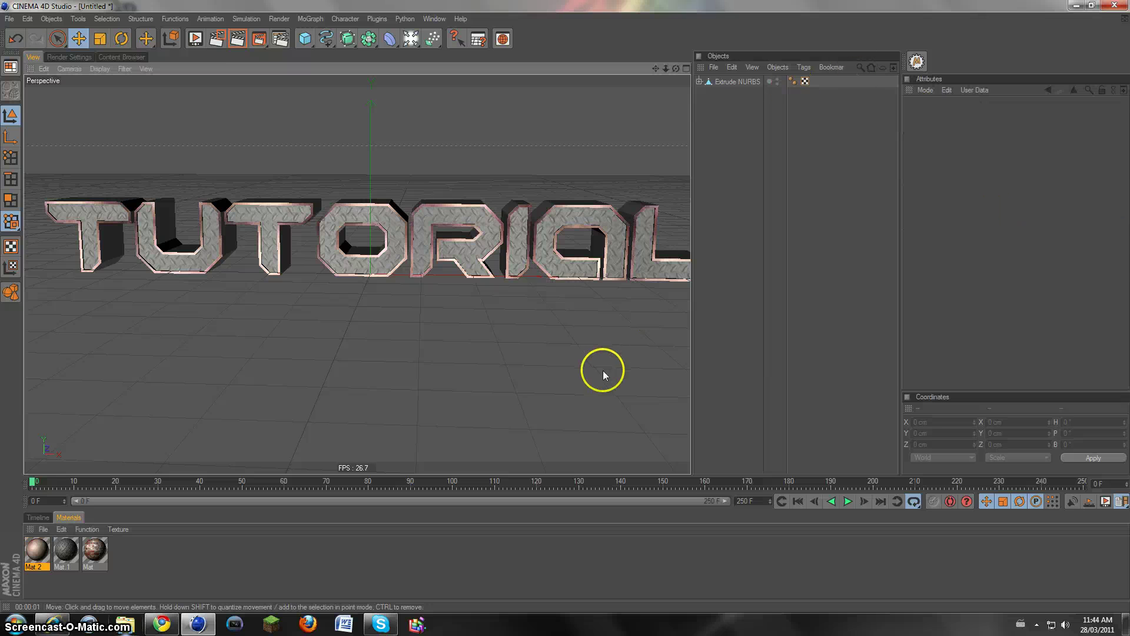
pyautogui.click(239, 39)
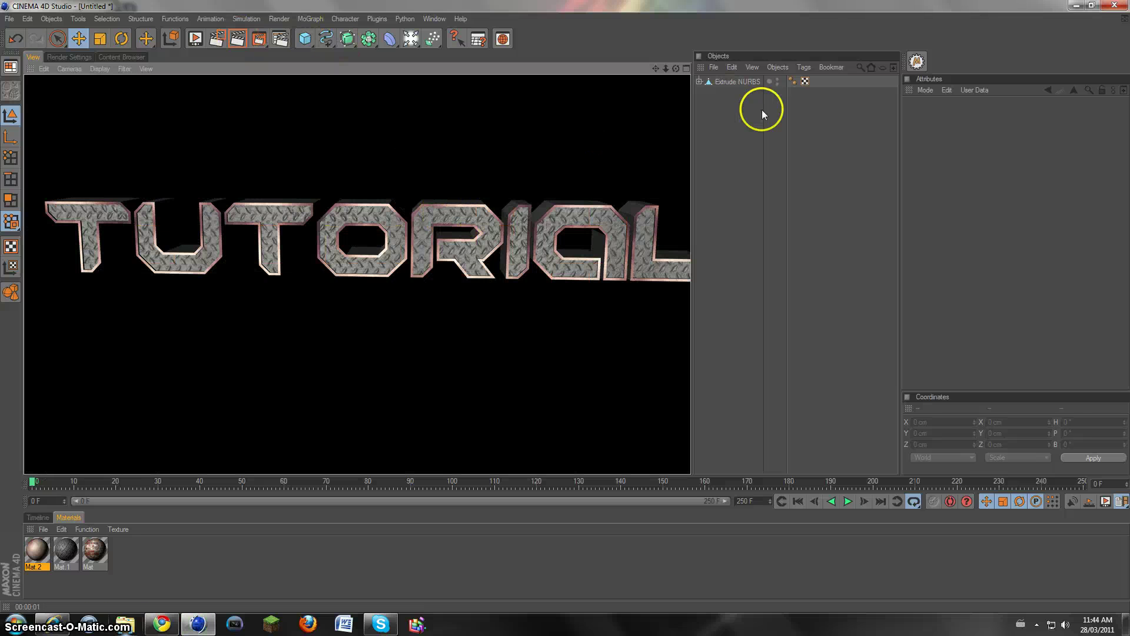
pyautogui.click(793, 81)
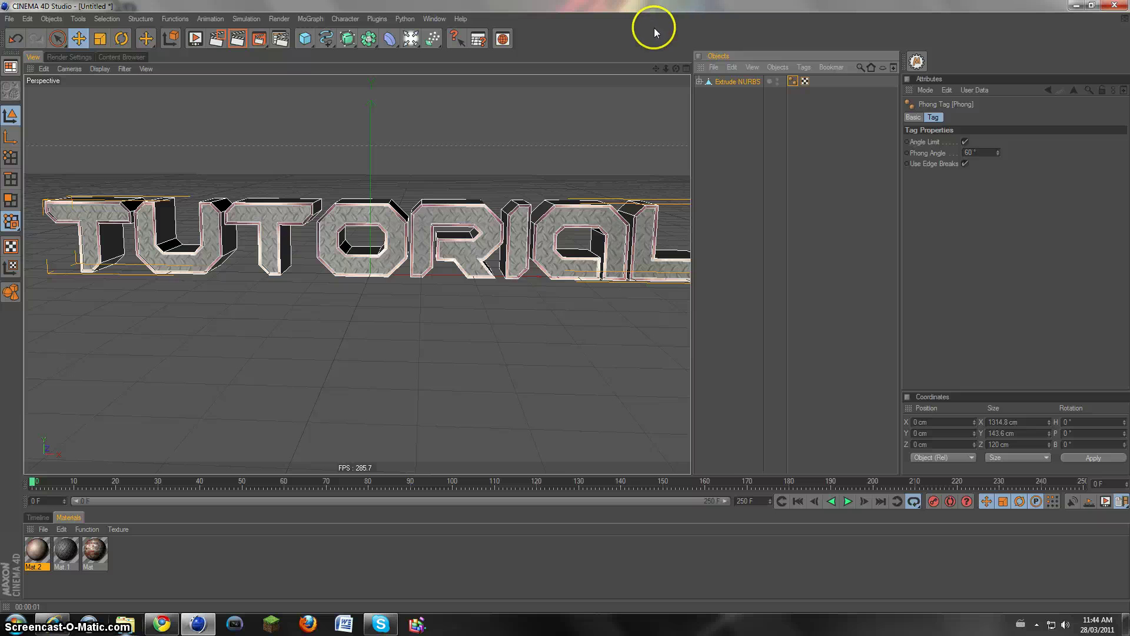
# Step: Delete the extruded TUTORIAL text and create a MoText object in its place
pyautogui.press('Delete')
pyautogui.click(303, 22)
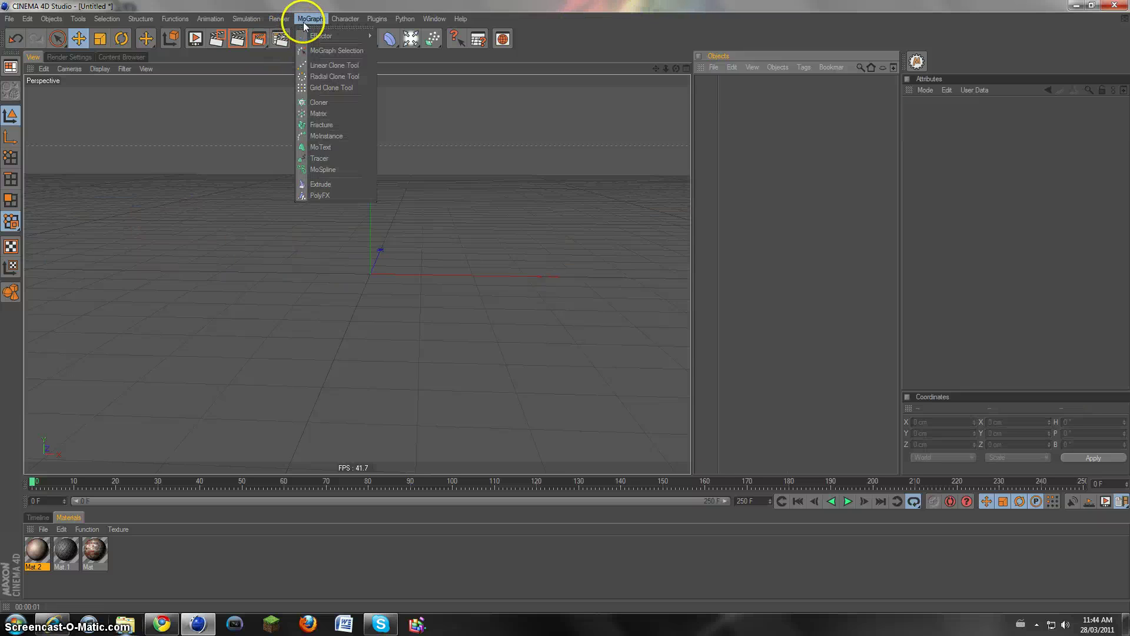
pyautogui.click(320, 146)
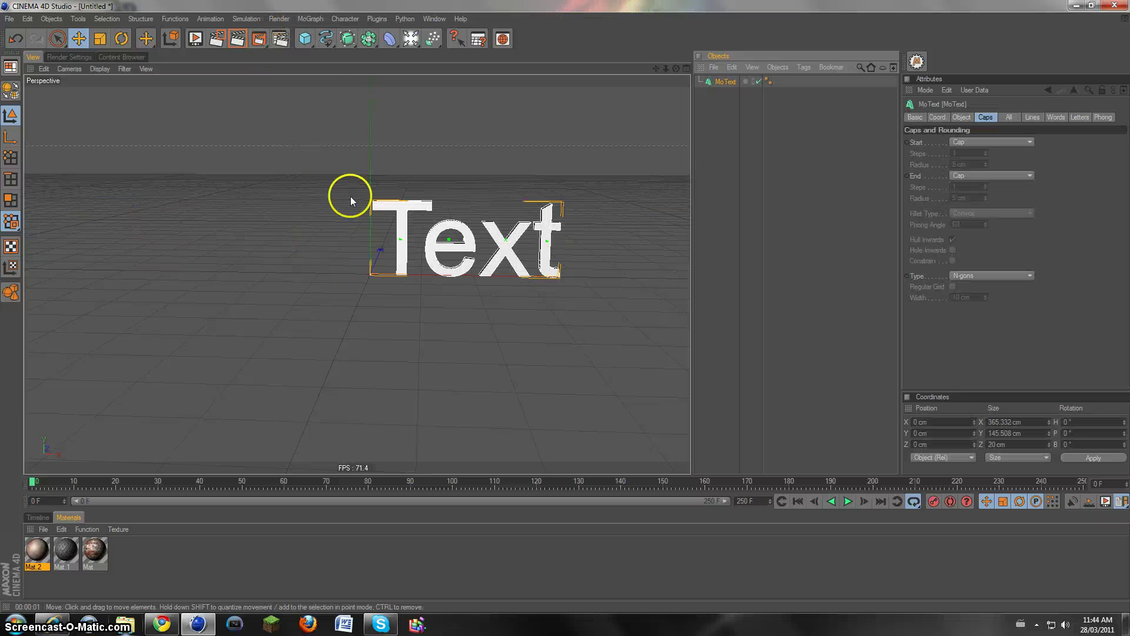
pyautogui.moveTo(656, 68); pyautogui.dragTo(565, 305)
pyautogui.scroll(2, 588, 133)
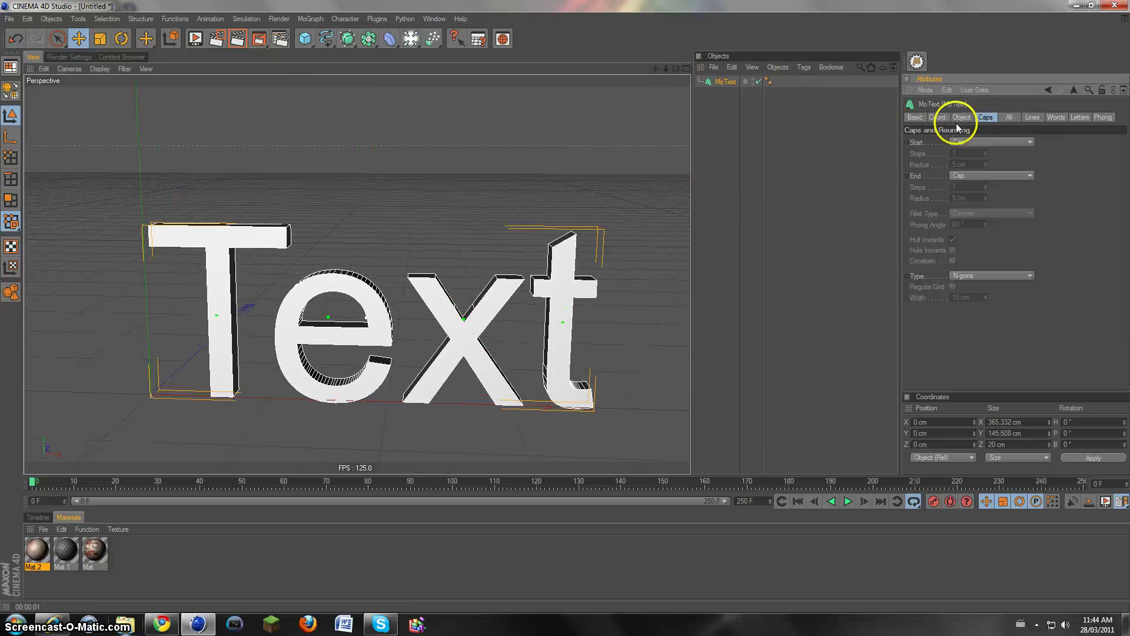
# Step: Make the MoText 74 cm deep and set its caps to Fillet Cap
pyautogui.click(960, 118)
pyautogui.moveTo(982, 142); pyautogui.dragTo(989, 121)
pyautogui.click(987, 118)
pyautogui.click(974, 142)
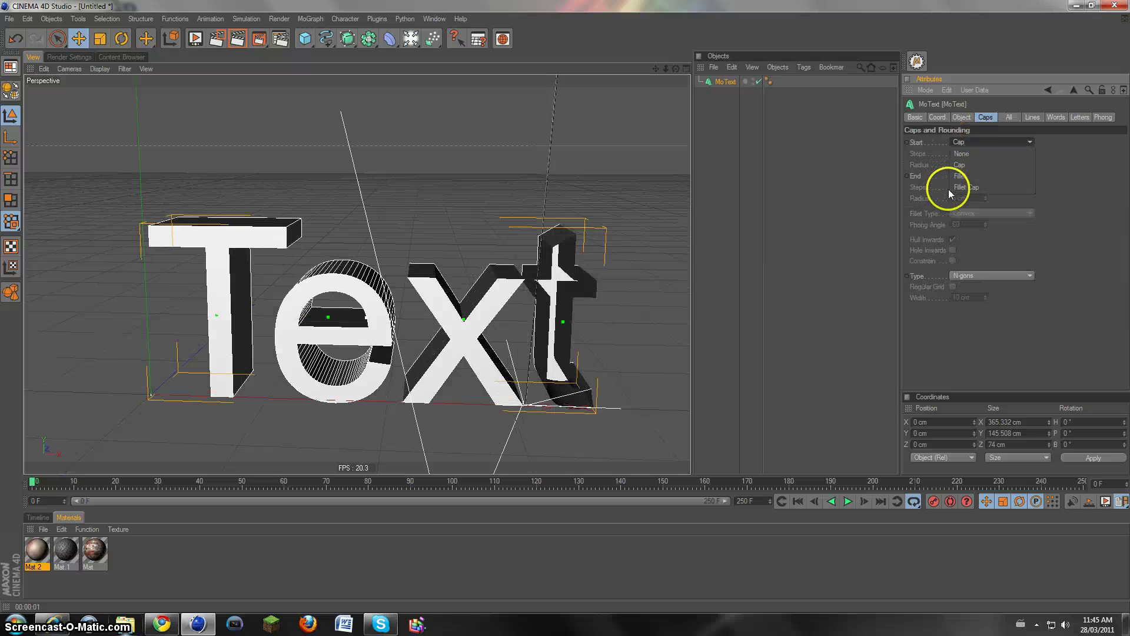
pyautogui.click(953, 186)
pyautogui.click(965, 178)
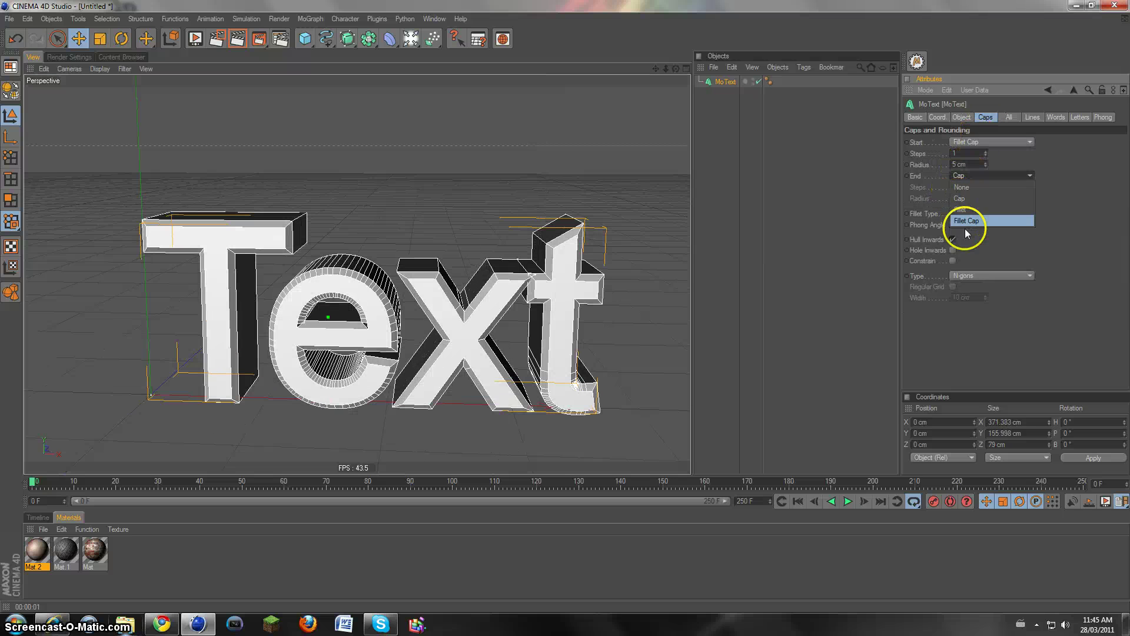
pyautogui.click(429, 207)
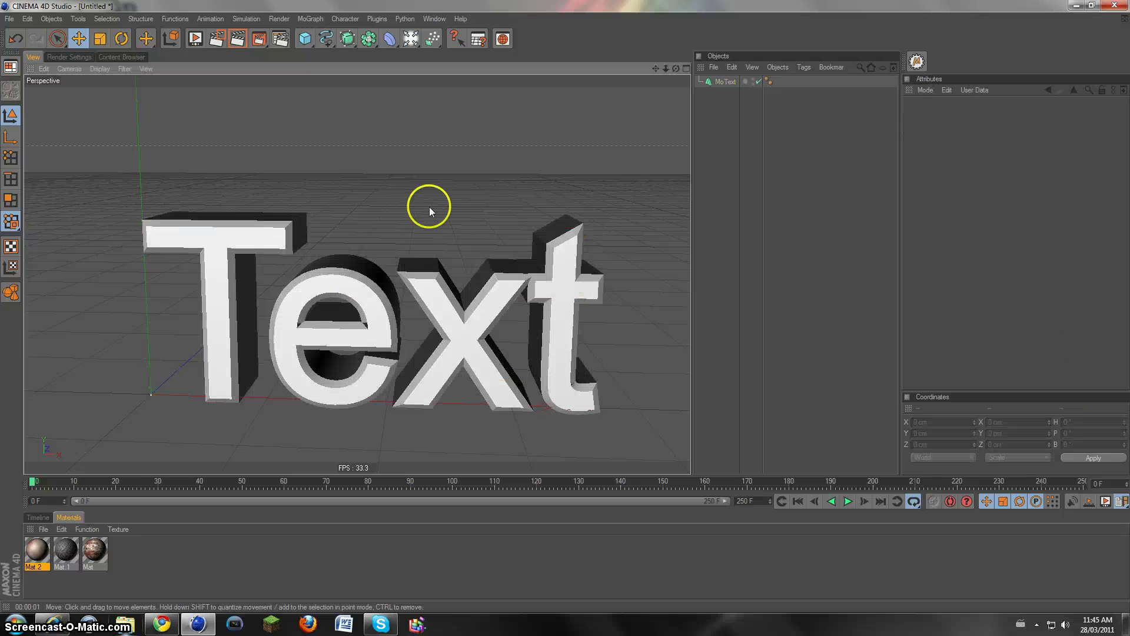
# Step: Create Mat.3 and set its colour to dark red
pyautogui.doubleClick(137, 559)
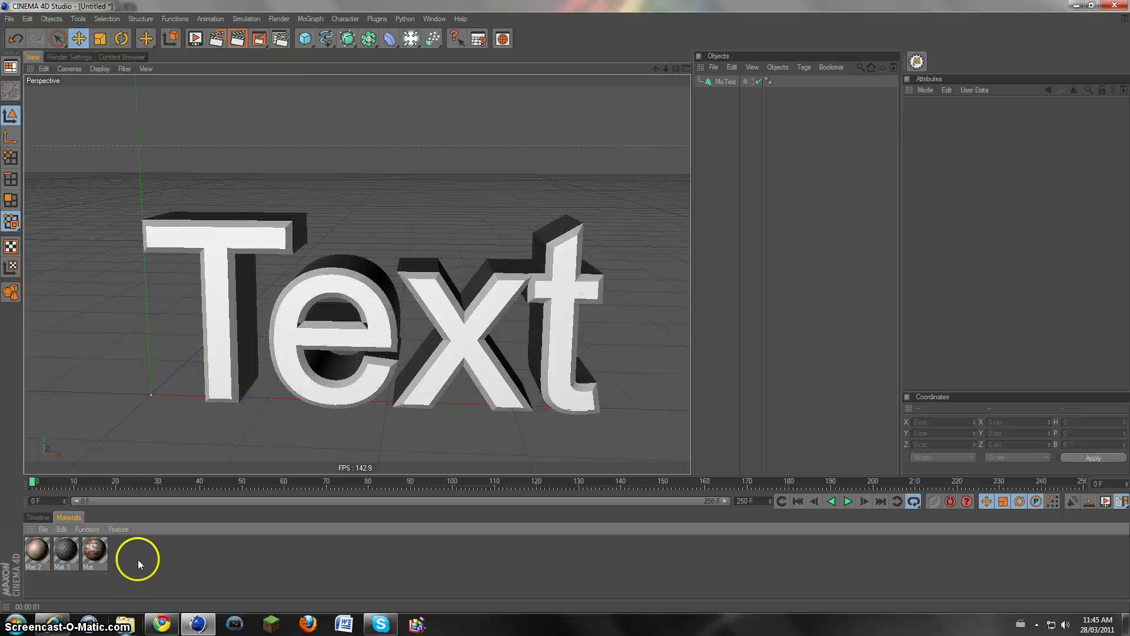
pyautogui.doubleClick(40, 560)
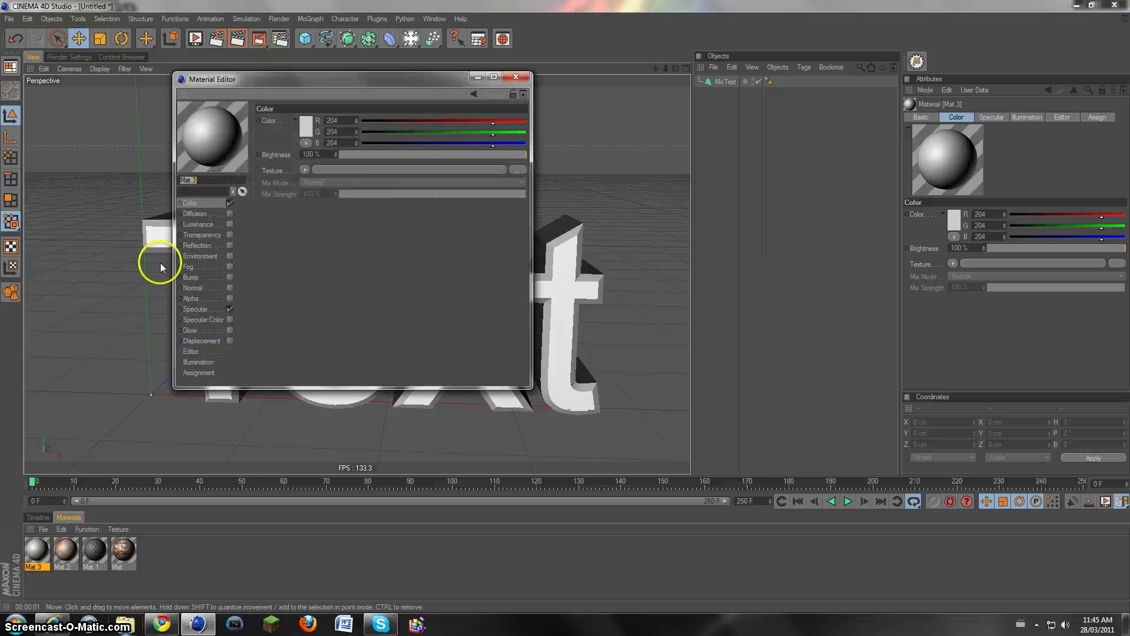
pyautogui.click(308, 127)
pyautogui.moveTo(308, 127); pyautogui.dragTo(313, 97)
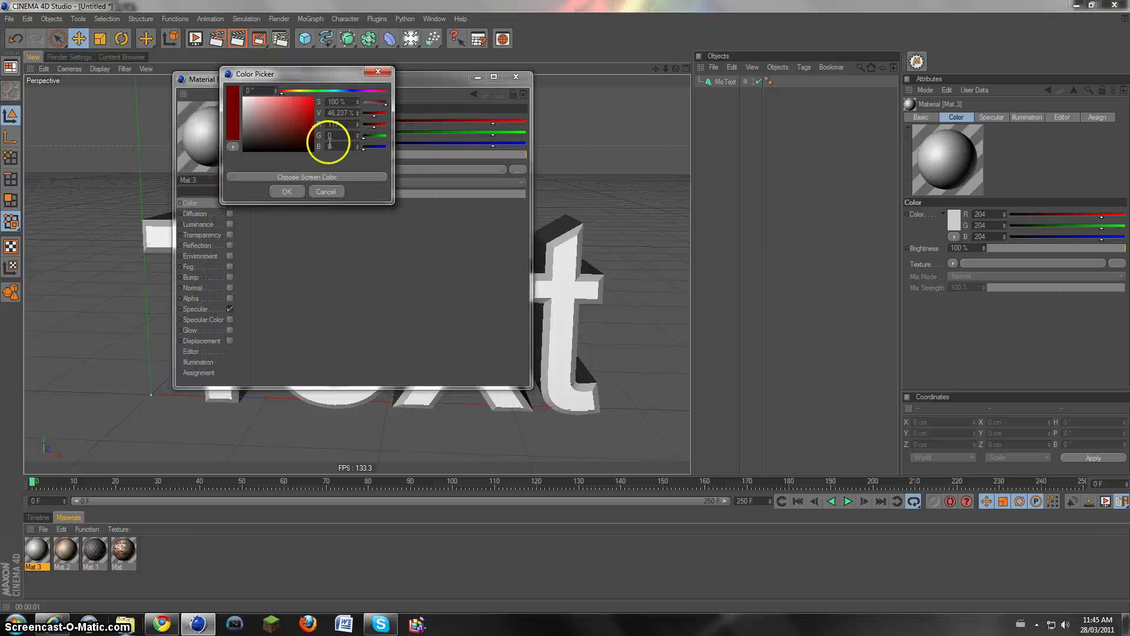
pyautogui.click(287, 192)
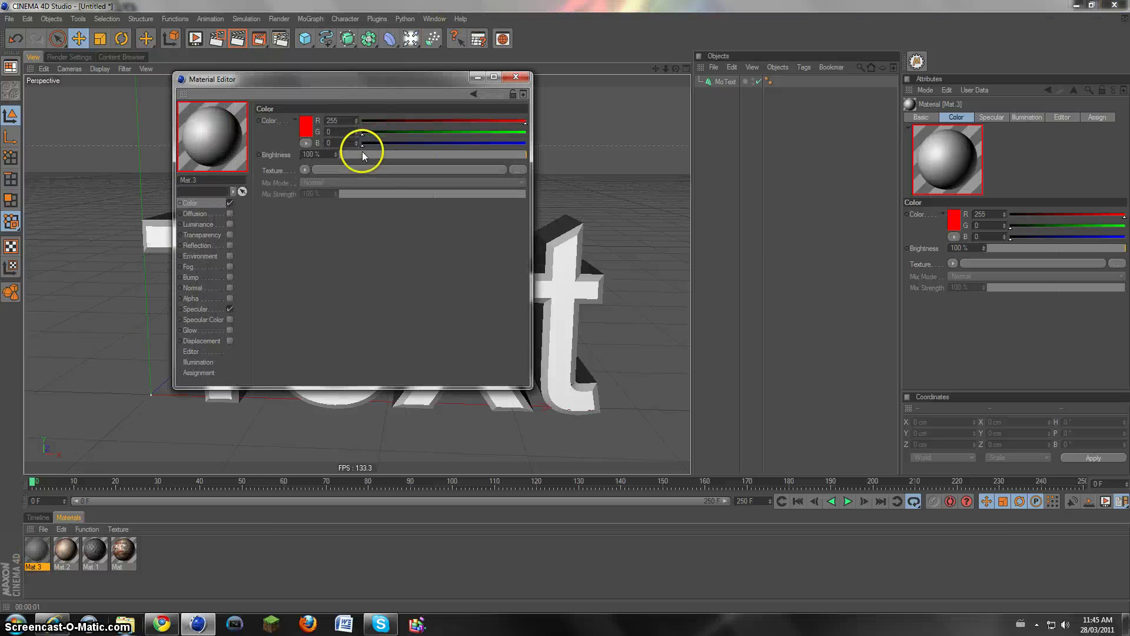
pyautogui.click(514, 77)
# Step: Create Mat.4 and Mat.5, colouring Mat.5 green (0, 249, 120)
pyautogui.click(160, 572)
pyautogui.doubleClick(160, 572)
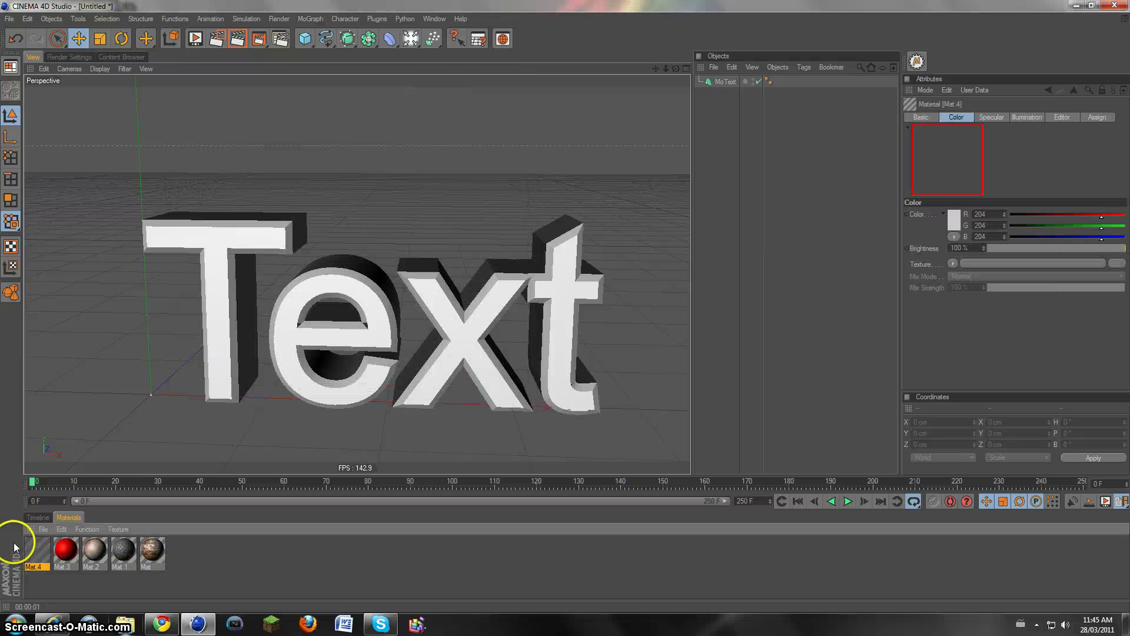
pyautogui.doubleClick(185, 556)
pyautogui.doubleClick(27, 543)
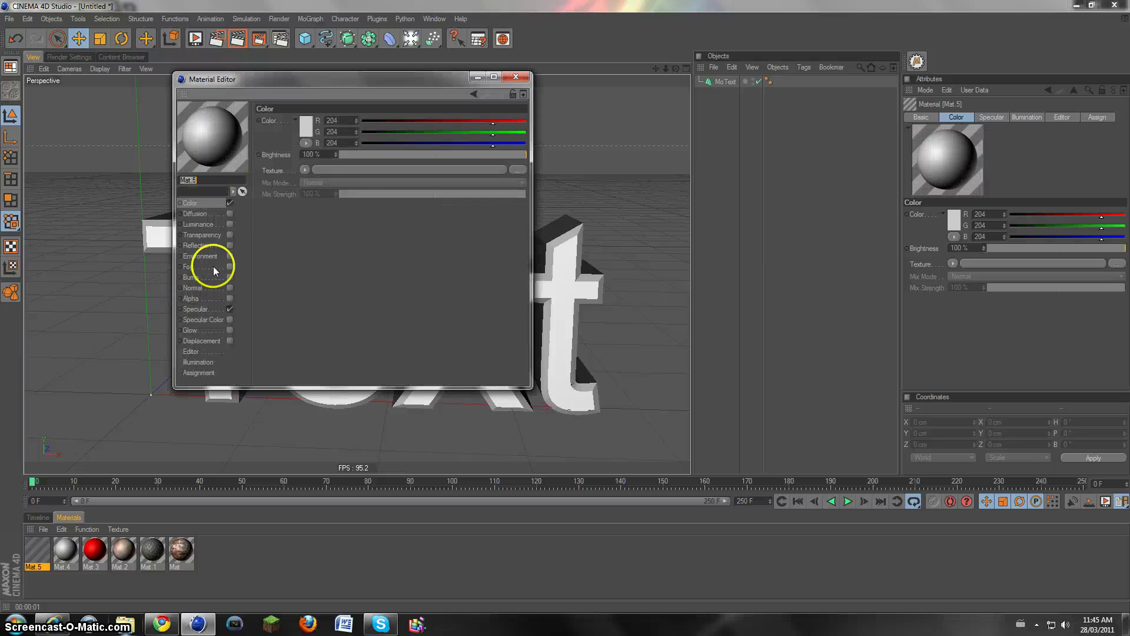
pyautogui.click(303, 123)
pyautogui.click(330, 77)
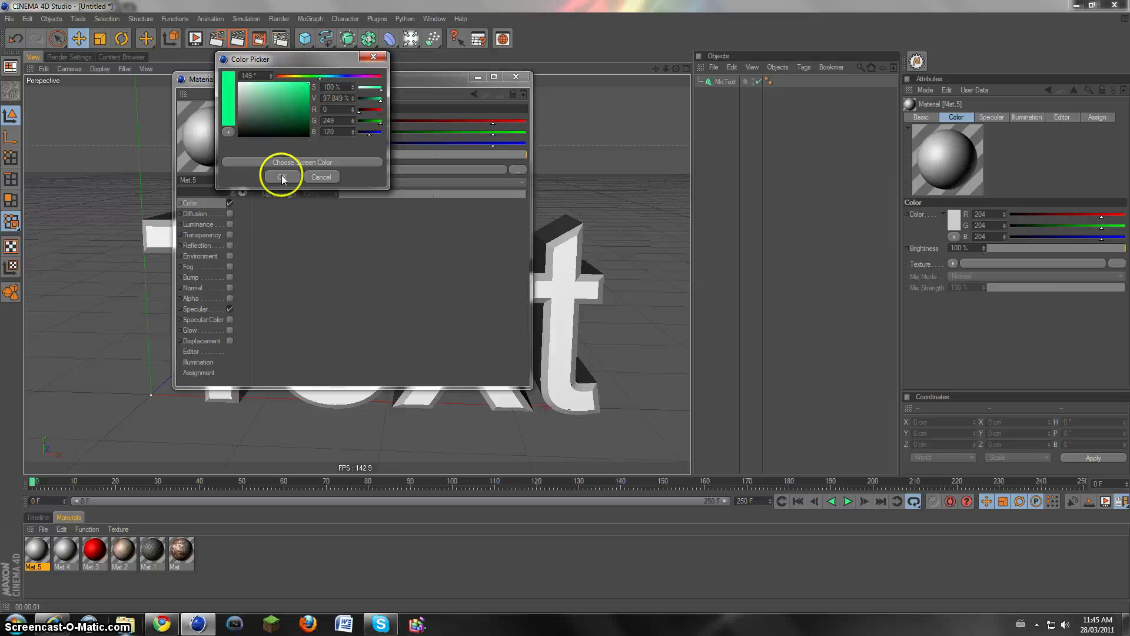
pyautogui.click(282, 177)
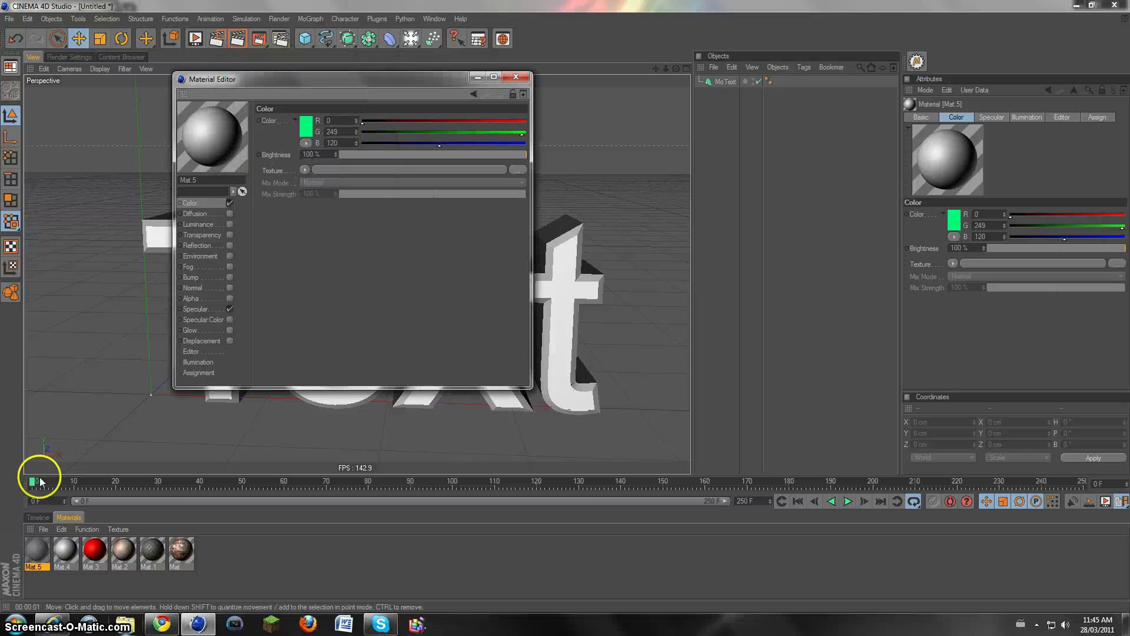
# Step: Colour Mat.4 purple (179, 0, 224)
pyautogui.click(74, 543)
pyautogui.click(305, 130)
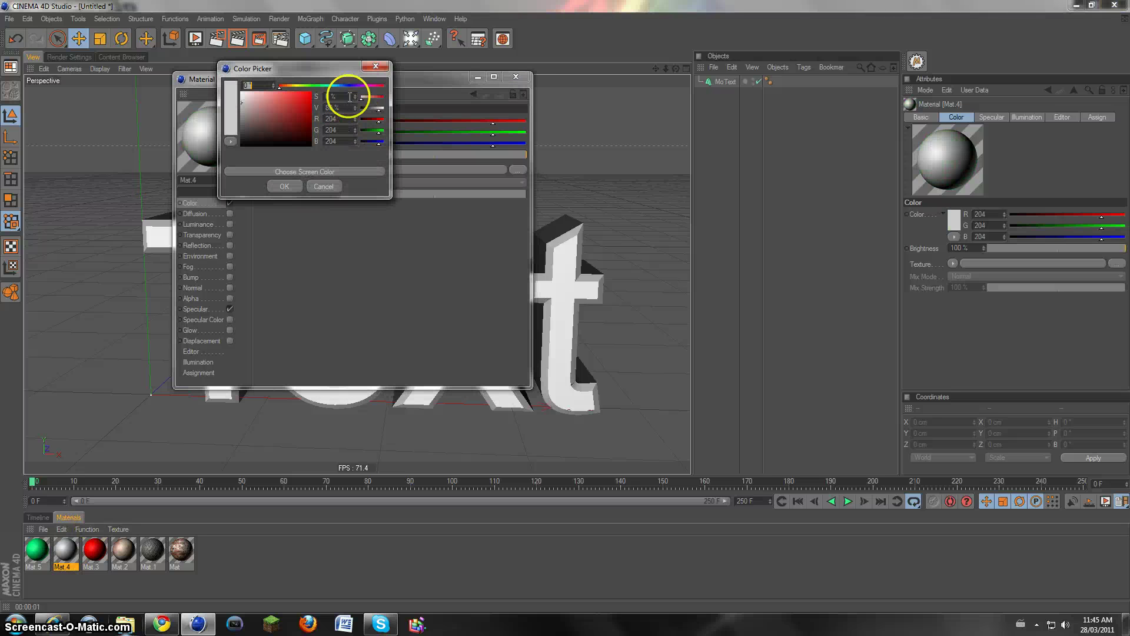
pyautogui.moveTo(348, 89); pyautogui.dragTo(323, 98)
pyautogui.click(301, 94)
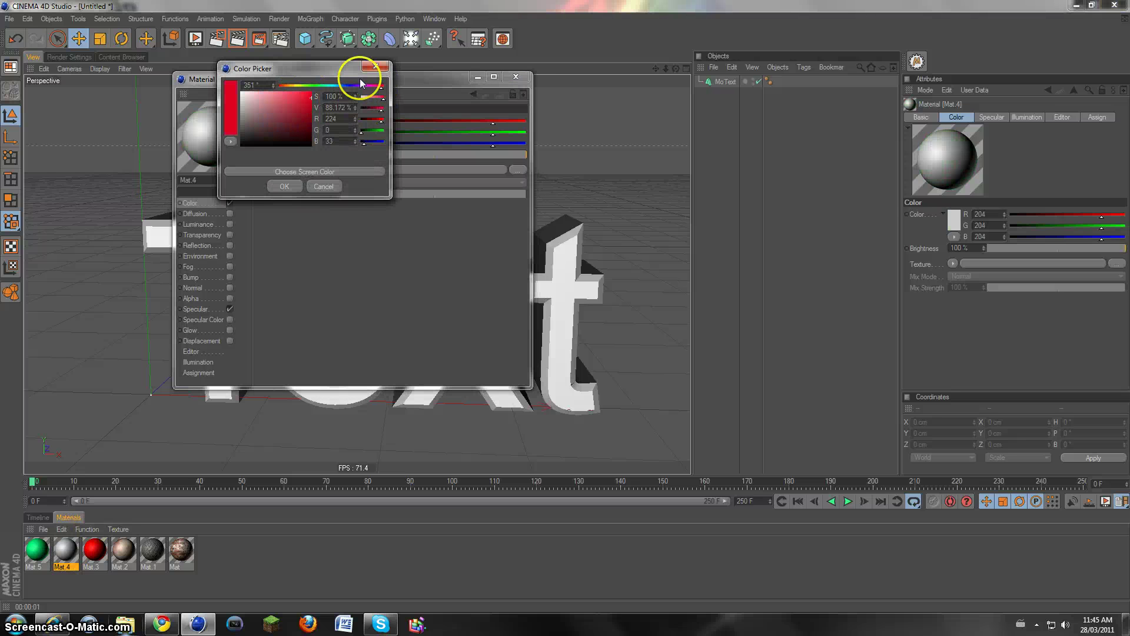
pyautogui.click(279, 187)
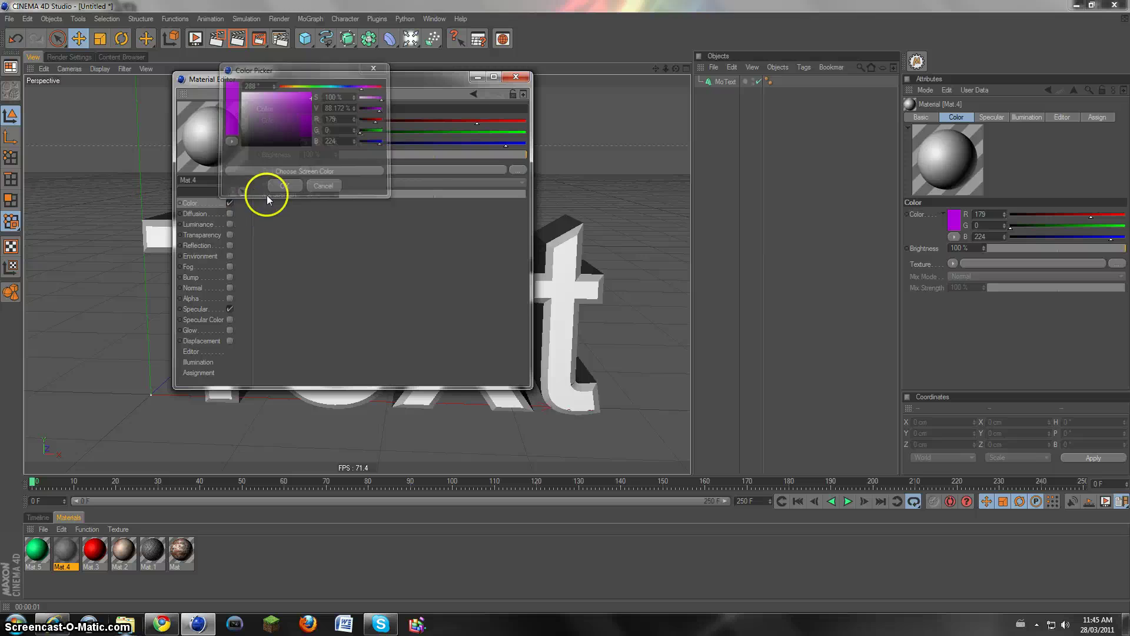
pyautogui.click(516, 77)
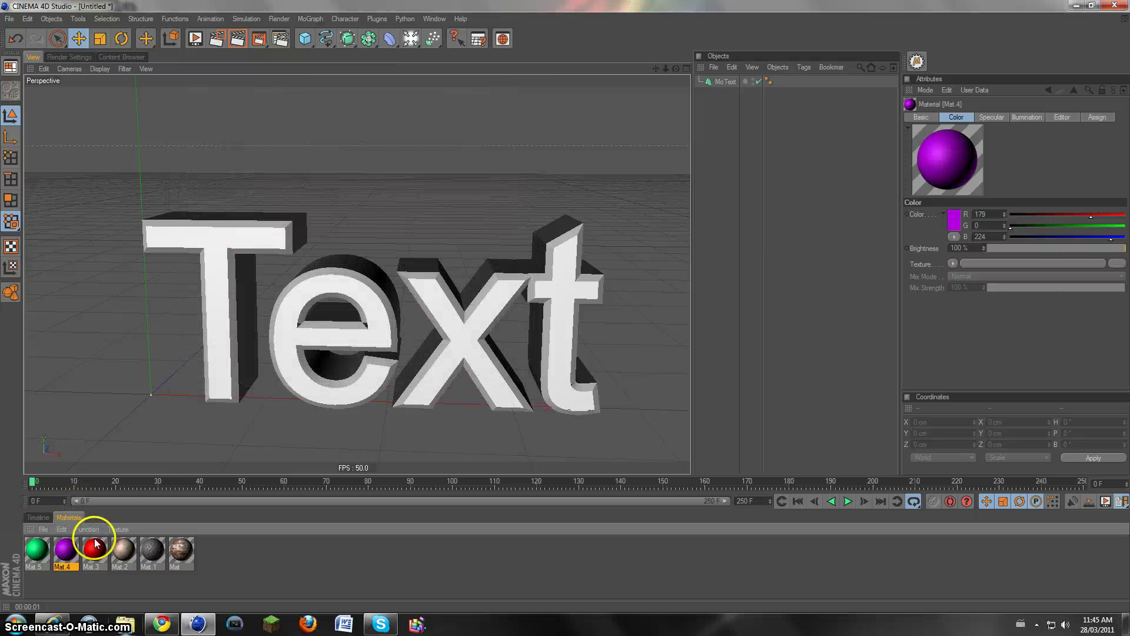
# Step: Apply red Mat.3 and purple Mat.4 to MoText, render a preview, and select the red tag
pyautogui.moveTo(95, 545); pyautogui.dragTo(725, 83)
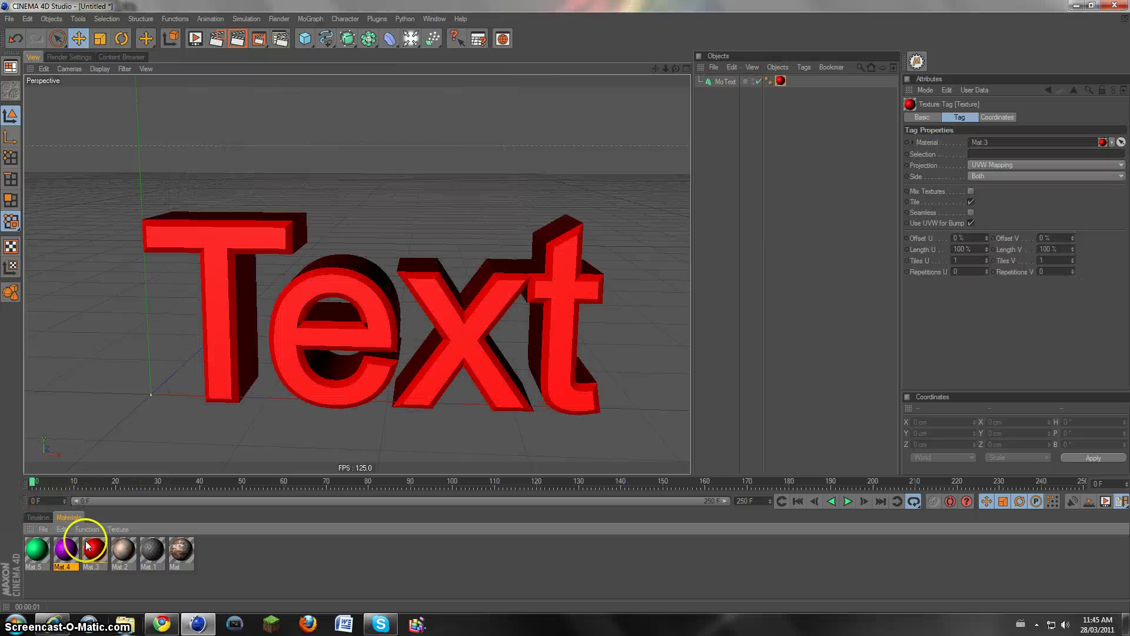
pyautogui.moveTo(68, 548); pyautogui.dragTo(719, 89)
pyautogui.click(235, 45)
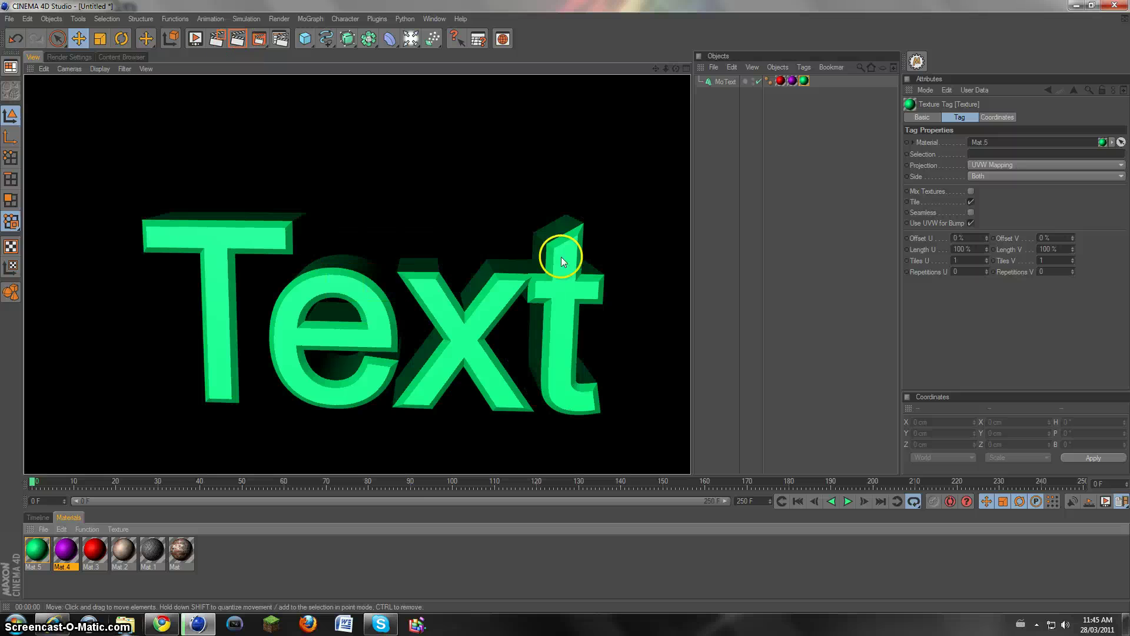
pyautogui.click(781, 80)
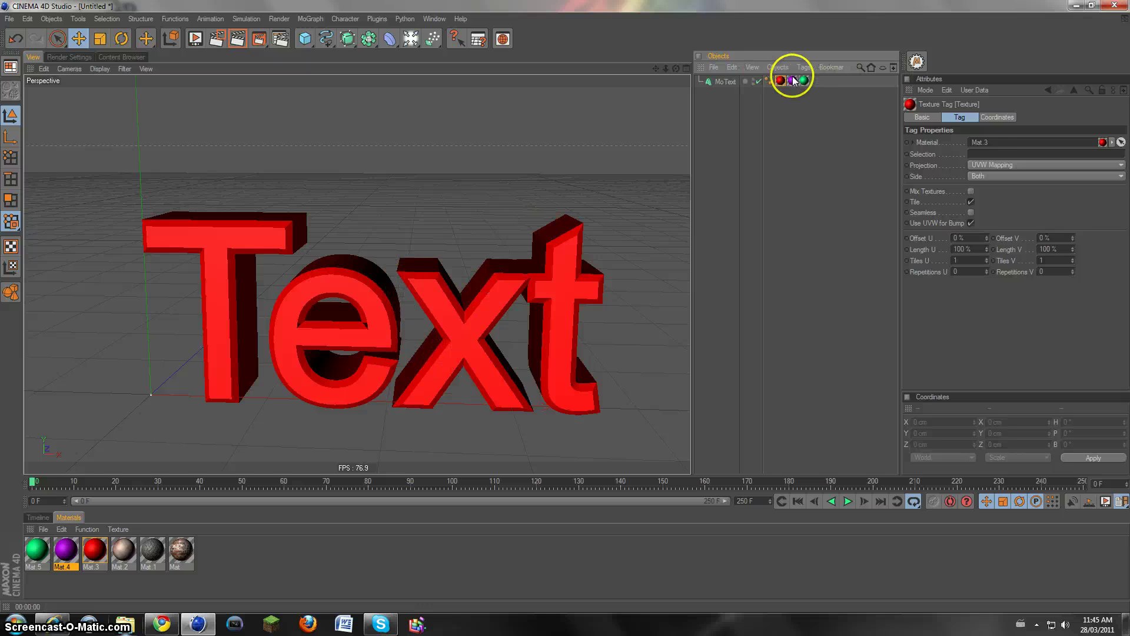
pyautogui.click(976, 154)
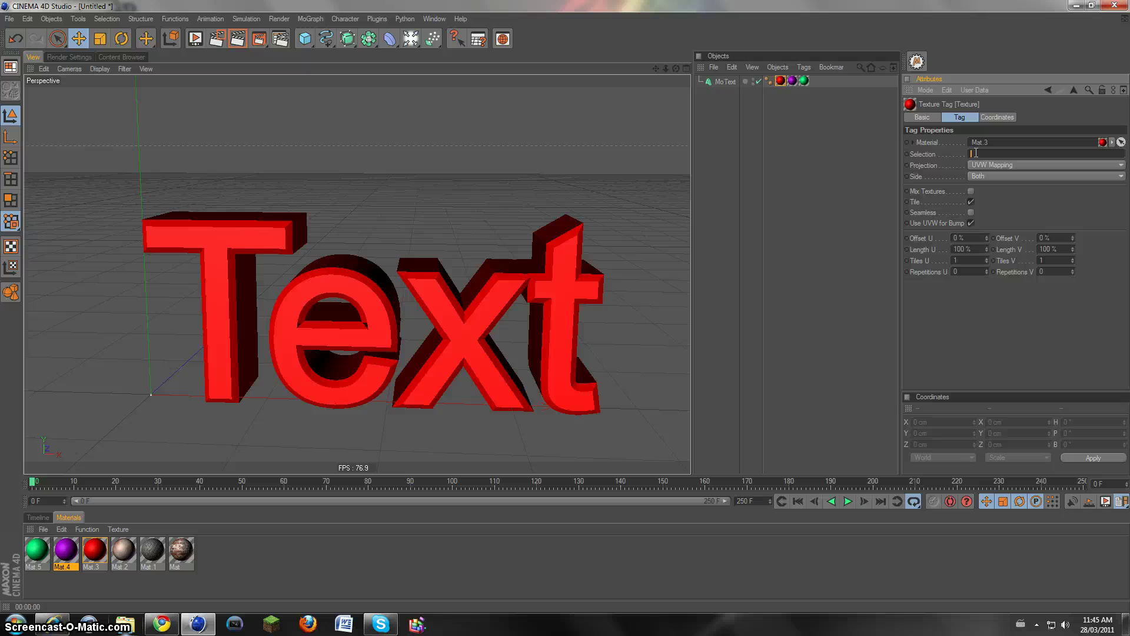
pyautogui.click(780, 80)
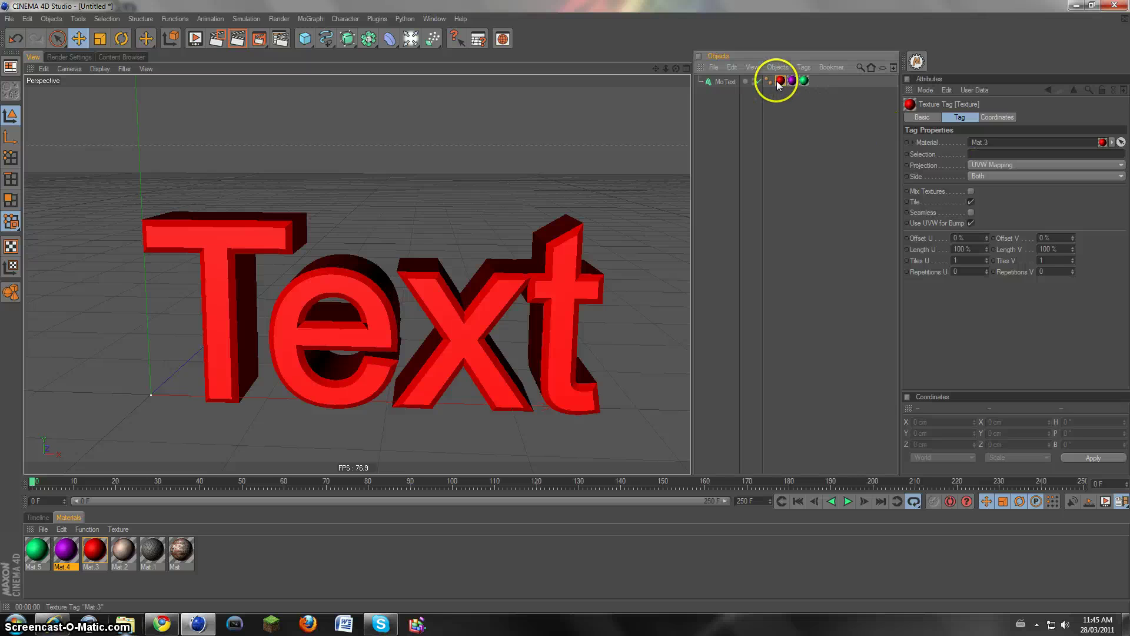
# Step: Restrict the red texture tag to the R1 selection so red covers only the rims
pyautogui.click(981, 154)
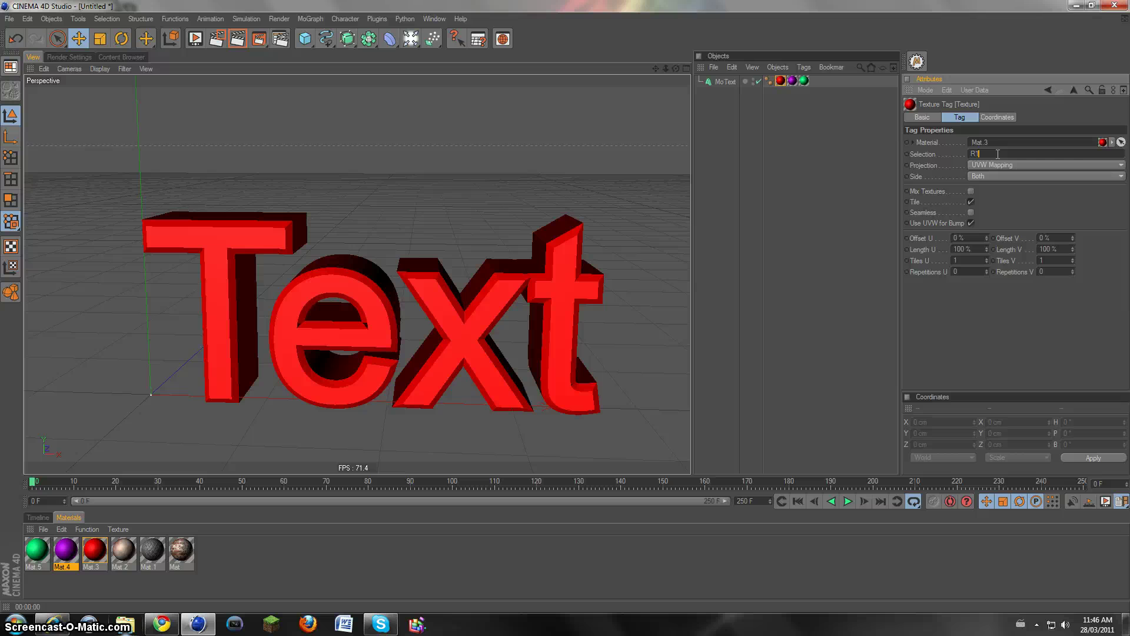
pyautogui.press('Return')
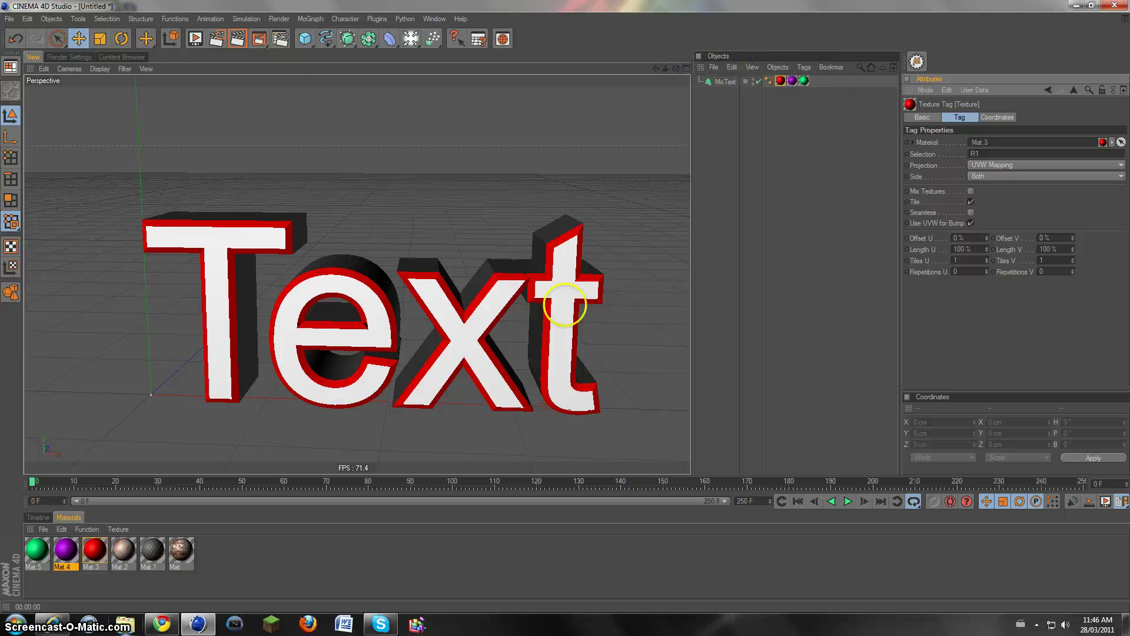
pyautogui.moveTo(565, 303)
pyautogui.keyDown('alt'); pyautogui.mouseDown()
pyautogui.moveTo(583, 318)
pyautogui.moveTo(537, 303)
pyautogui.moveTo(570, 294)
pyautogui.moveTo(560, 320)
pyautogui.moveTo(559, 310)
pyautogui.mouseUp(); pyautogui.keyUp('alt')
# Step: Duplicate the red tag with selection R2, reorder the tags, and render to check
pyautogui.moveTo(780, 86); pyautogui.dragTo(789, 83)
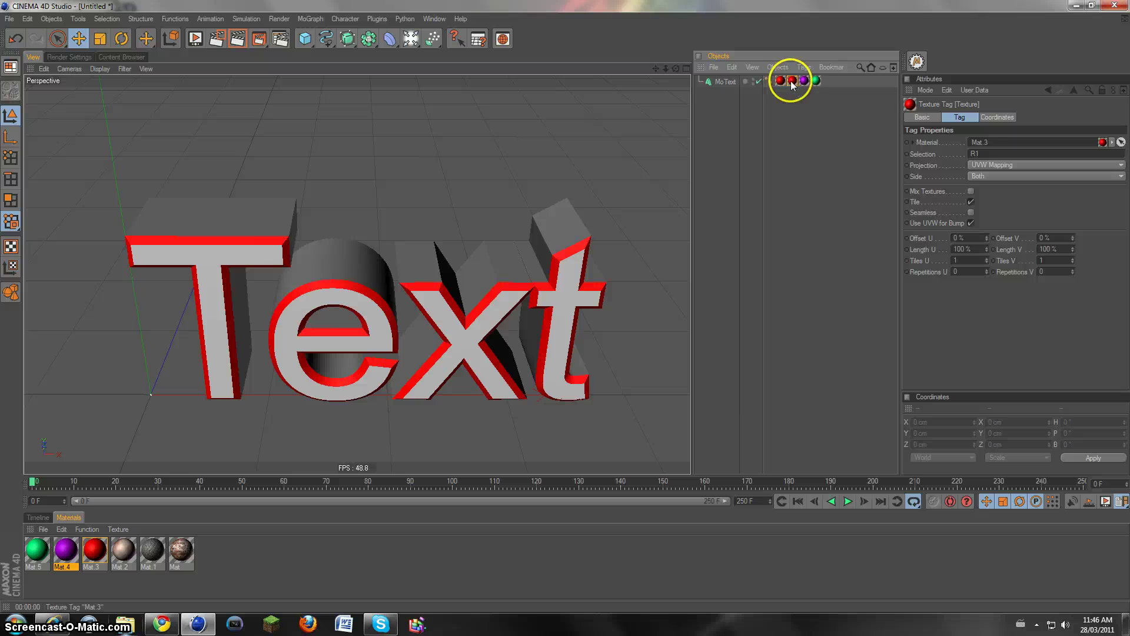
pyautogui.click(975, 153)
pyautogui.press('BackSpace')
pyautogui.write('2')
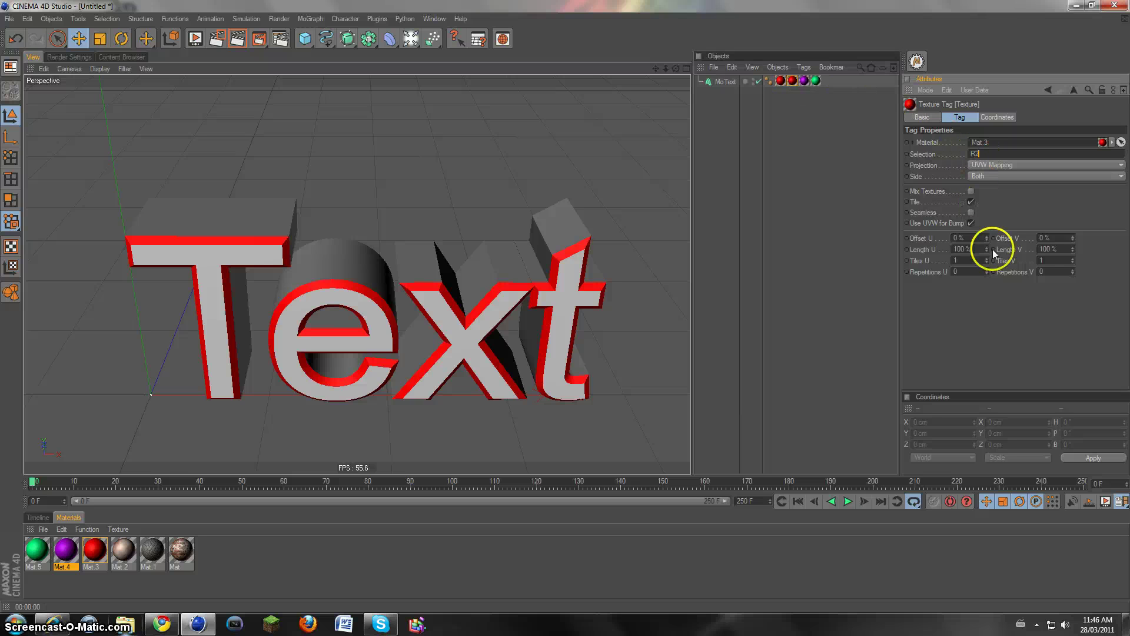
pyautogui.scroll(5, 563, 305)
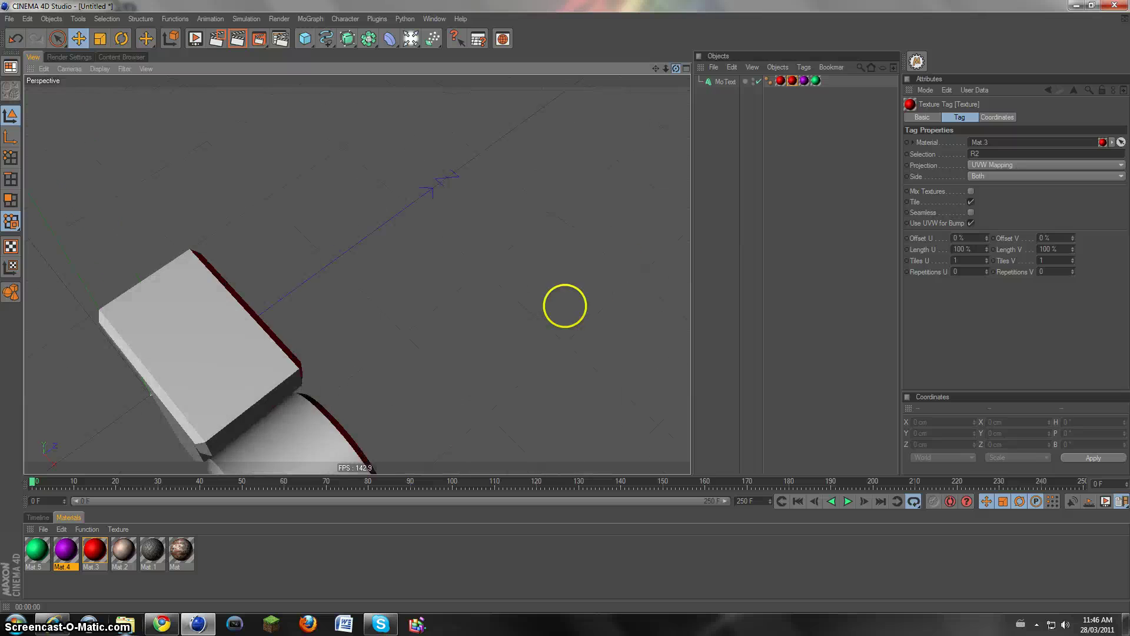
pyautogui.scroll(-5, 557, 320)
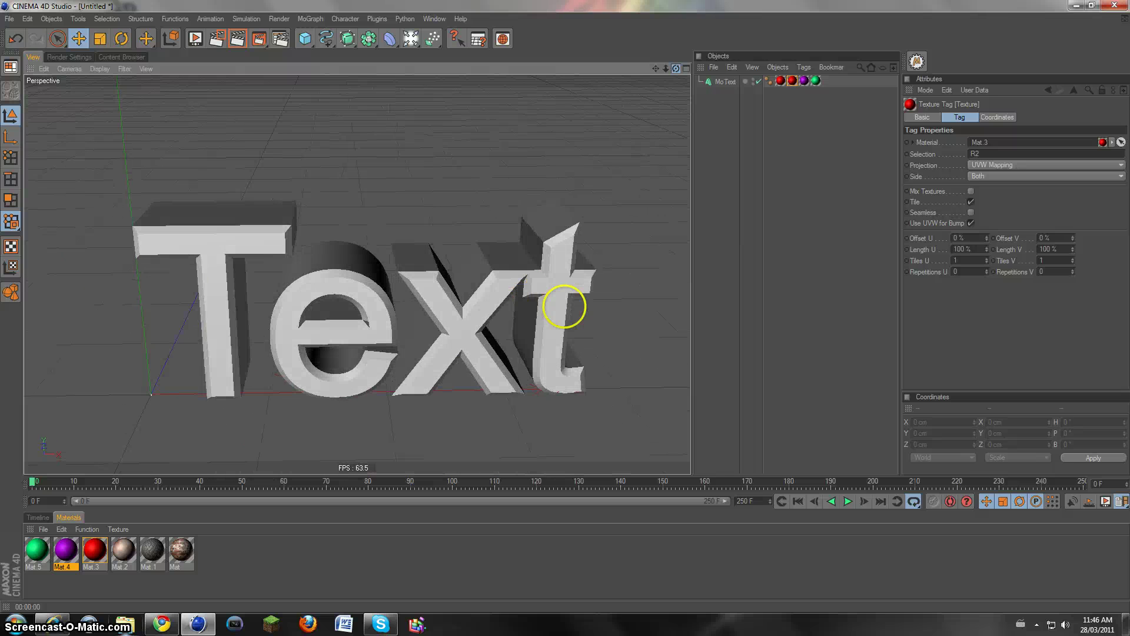
pyautogui.click(236, 38)
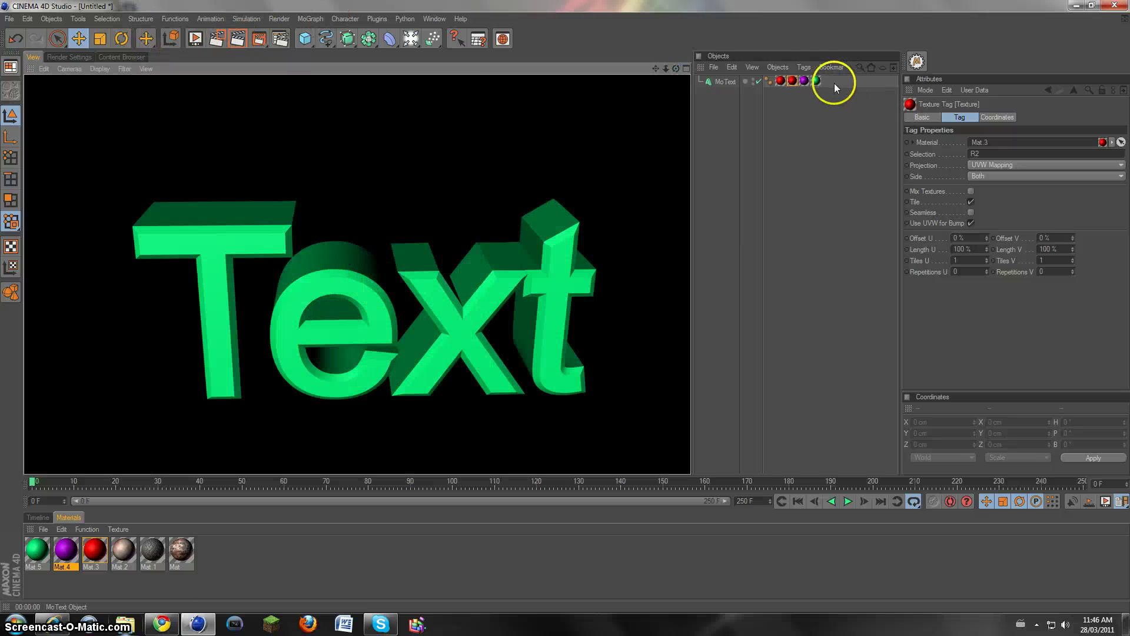
pyautogui.moveTo(773, 88)
pyautogui.mouseDown()
pyautogui.moveTo(812, 81)
pyautogui.moveTo(783, 81)
pyautogui.mouseUp()
pyautogui.click(235, 39)
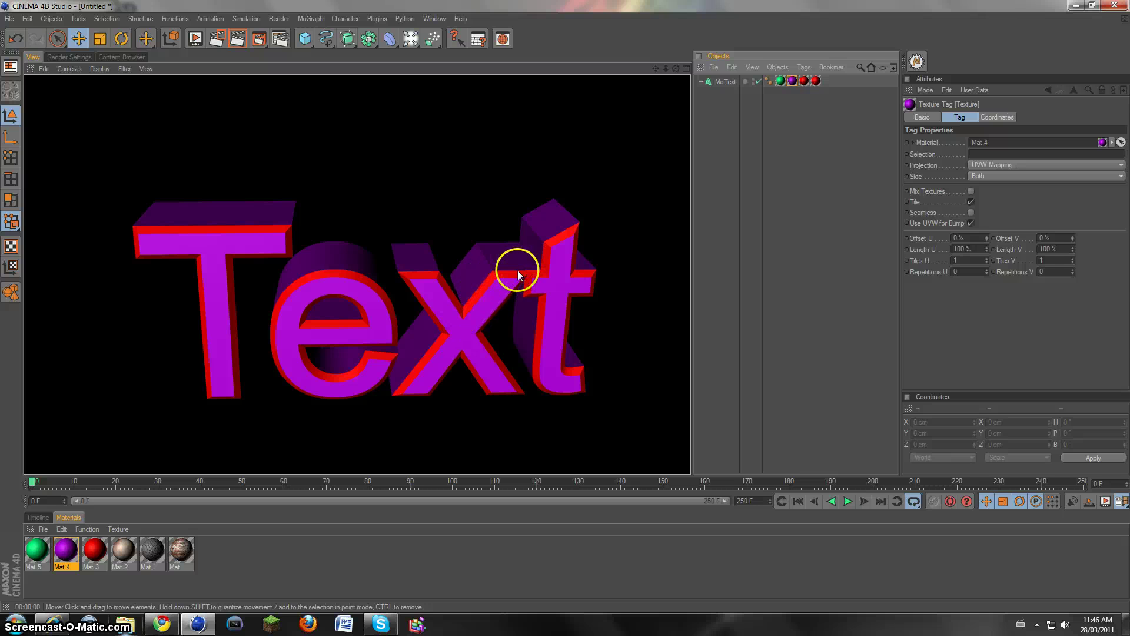
# Step: Restrict the purple tag to the C1 caps, render the result, and select MoText
pyautogui.click(792, 80)
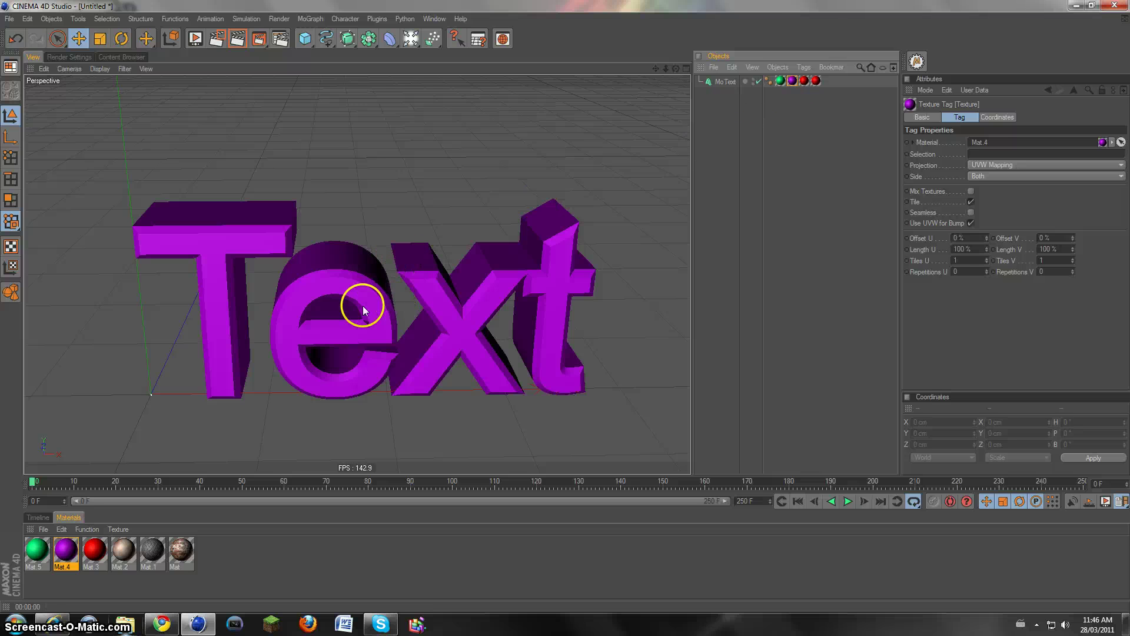
pyautogui.click(990, 154)
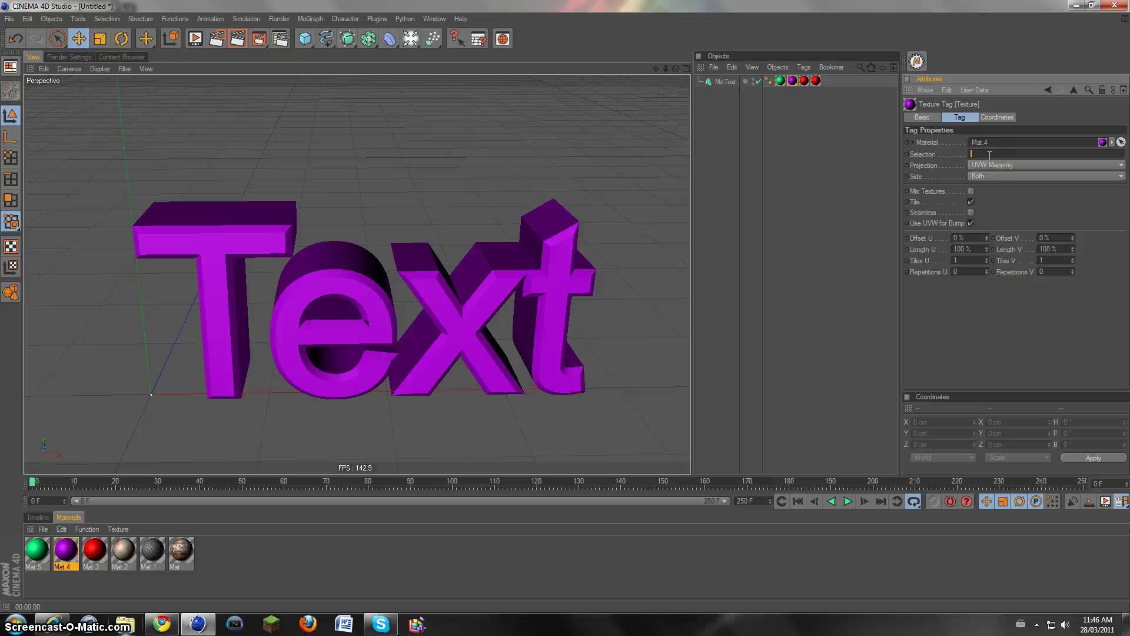
pyautogui.write('C1')
pyautogui.press('Return')
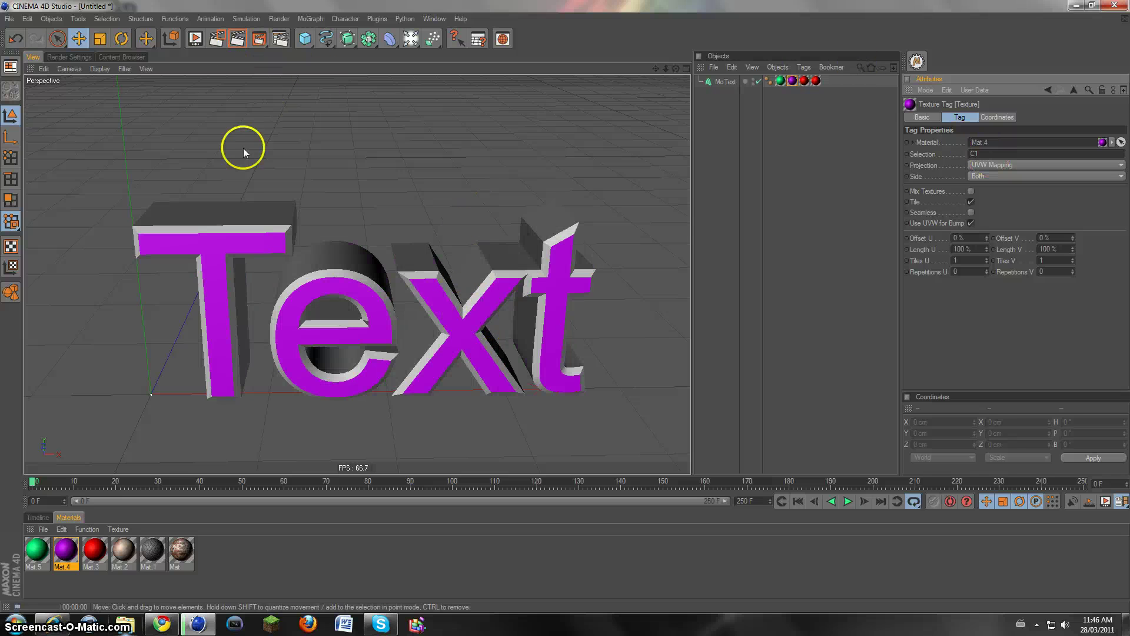
pyautogui.hotkey('ctrl', 'r')
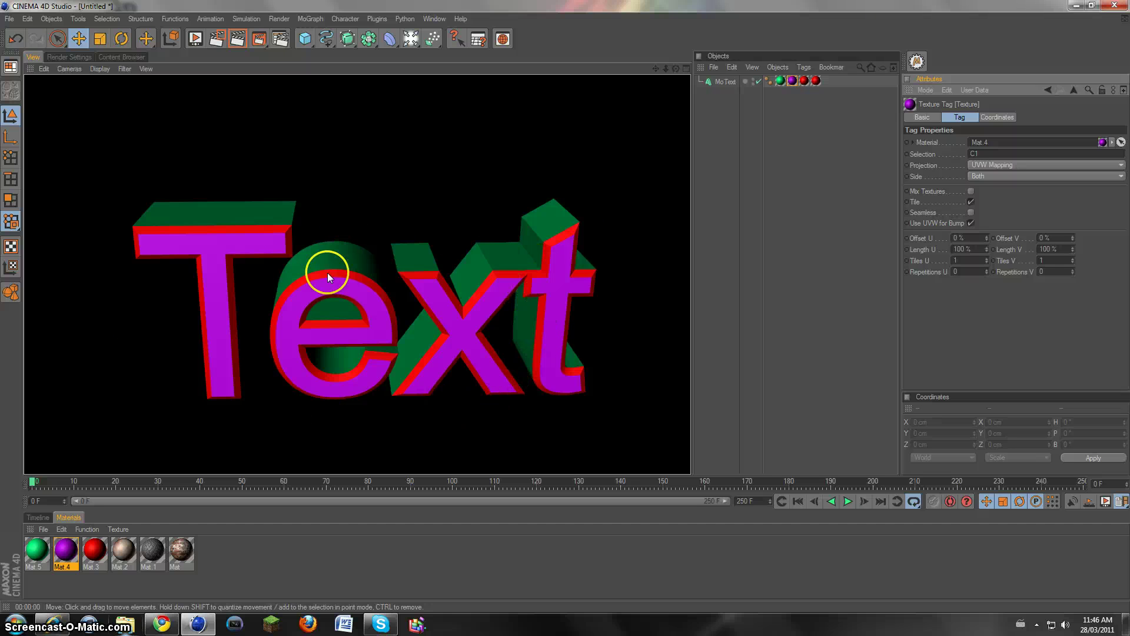
pyautogui.moveTo(850, 160); pyautogui.dragTo(688, 76)
# Step: Delete the MoText object, reset the viewport camera and open the brick material Mat
pyautogui.press('Delete')
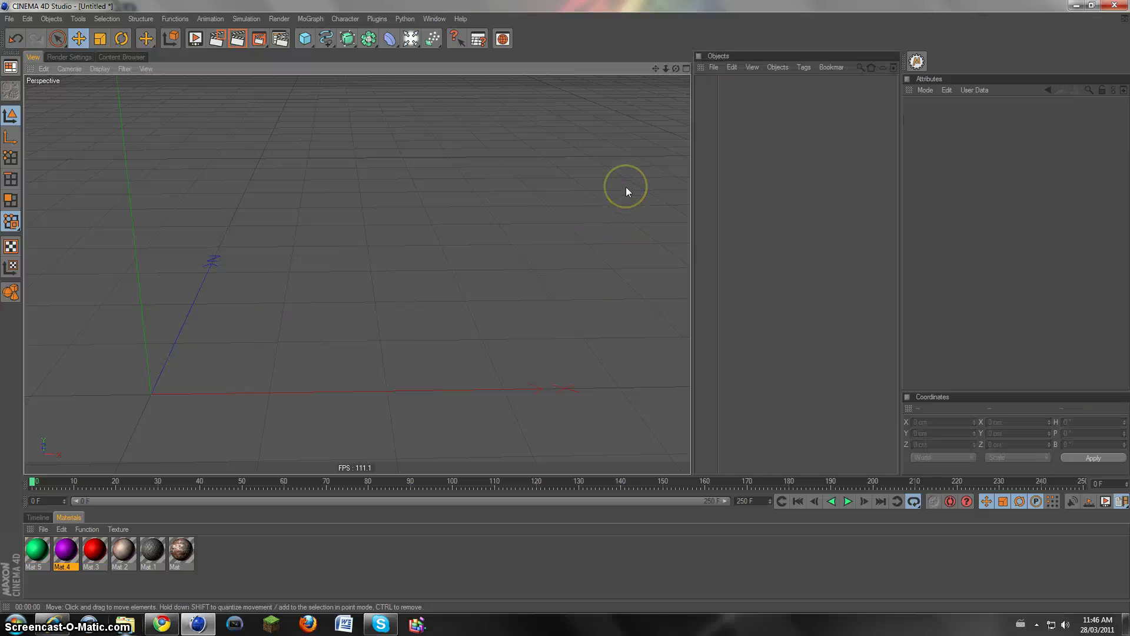
pyautogui.hotkey('alt', 'h')
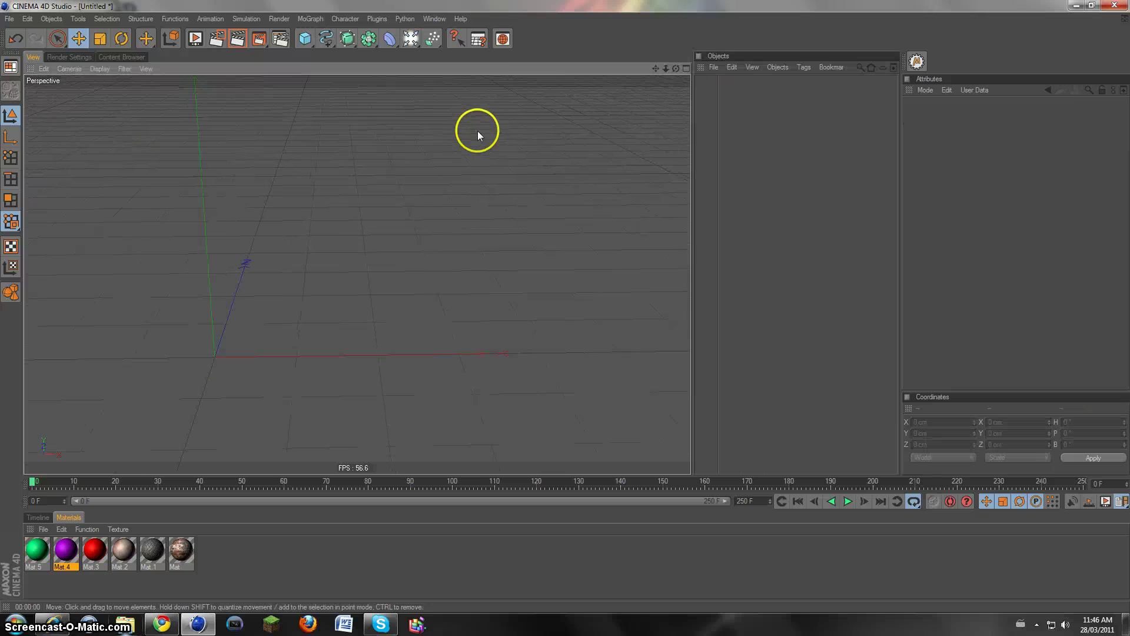
pyautogui.click(180, 548)
pyautogui.doubleClick(180, 549)
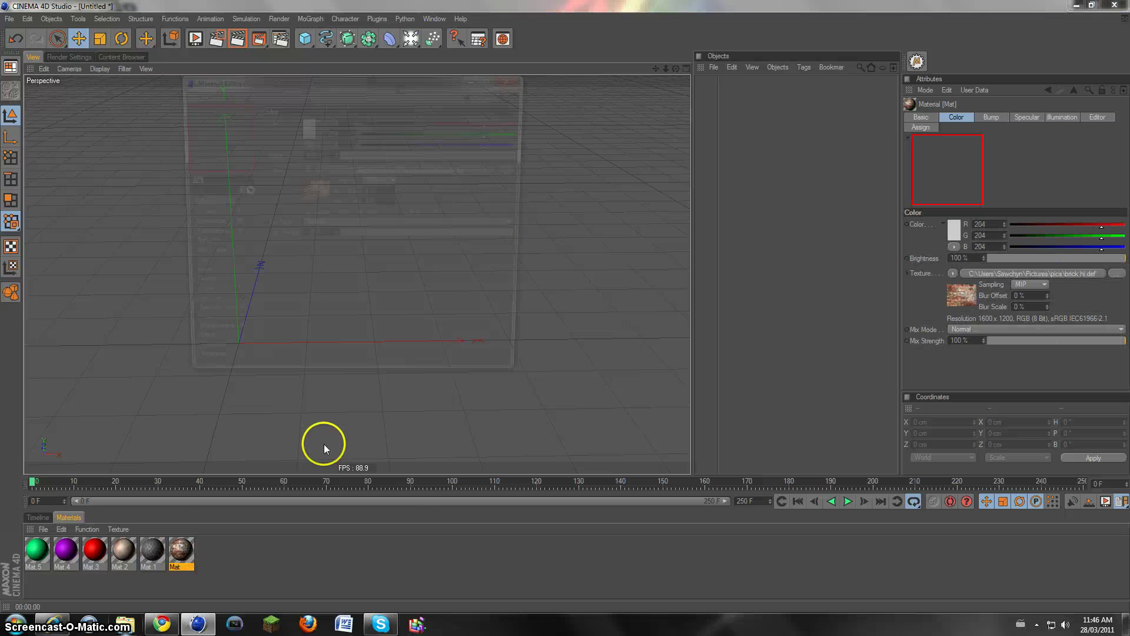
# Step: Check the Mat material's brick hi def Color and Bump textures, then close the Material Editor
pyautogui.moveTo(449, 83); pyautogui.dragTo(508, 121)
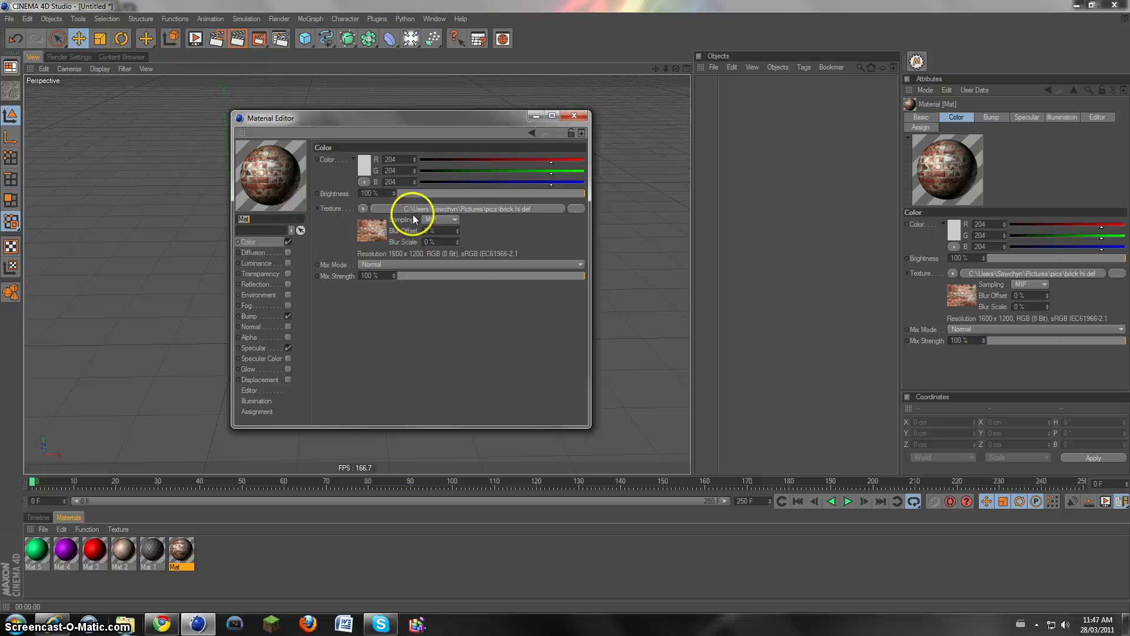
pyautogui.click(366, 167)
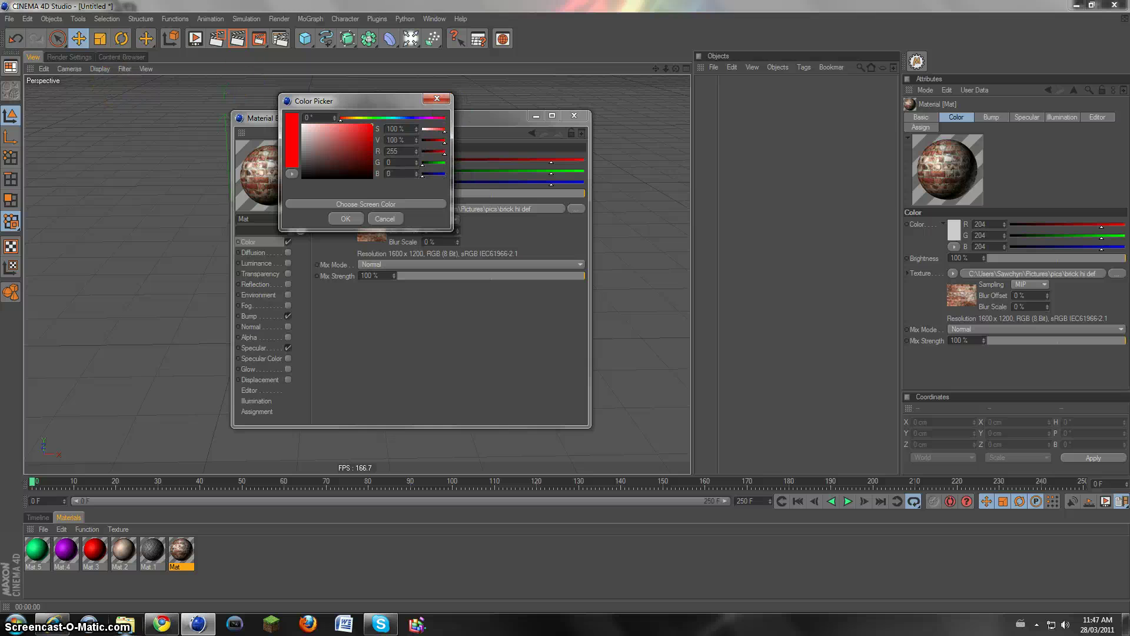
pyautogui.click(435, 99)
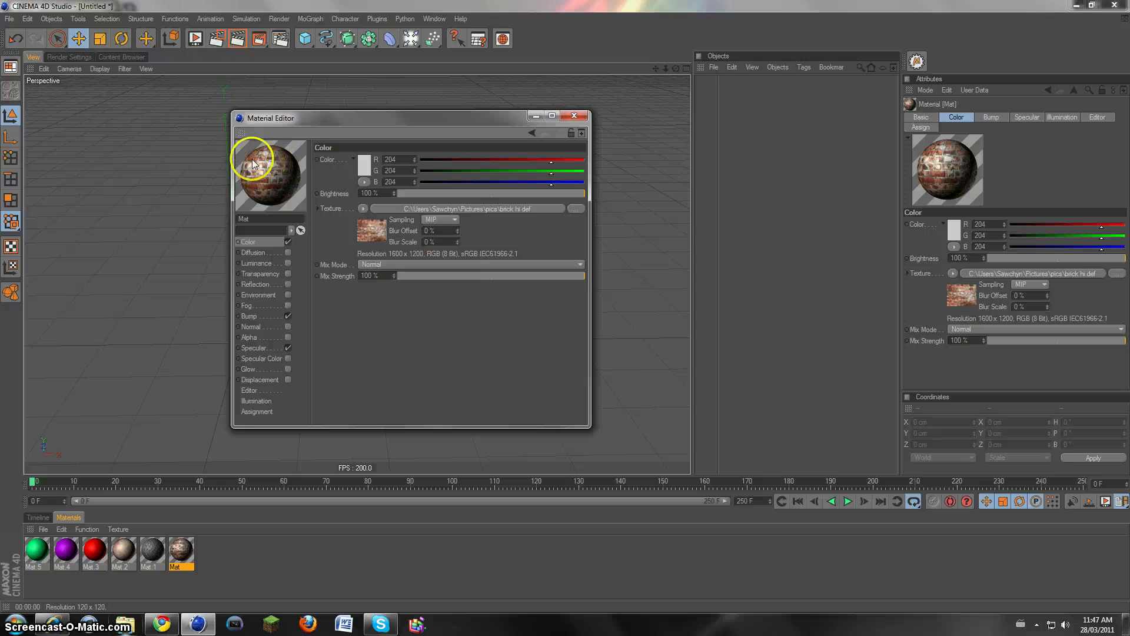
pyautogui.click(252, 316)
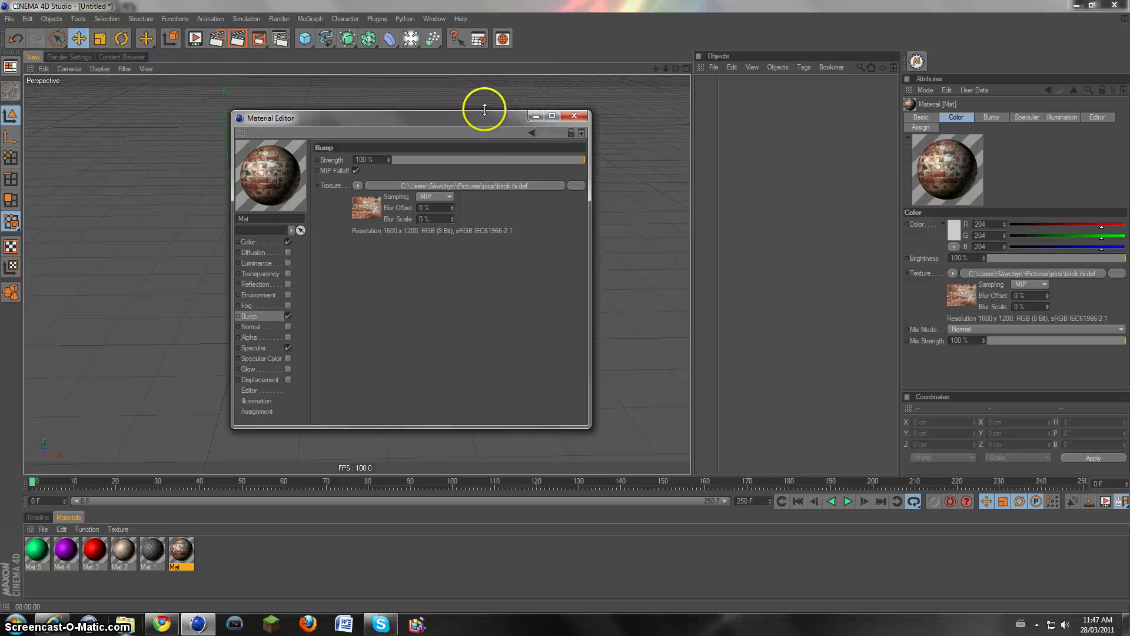
pyautogui.click(573, 116)
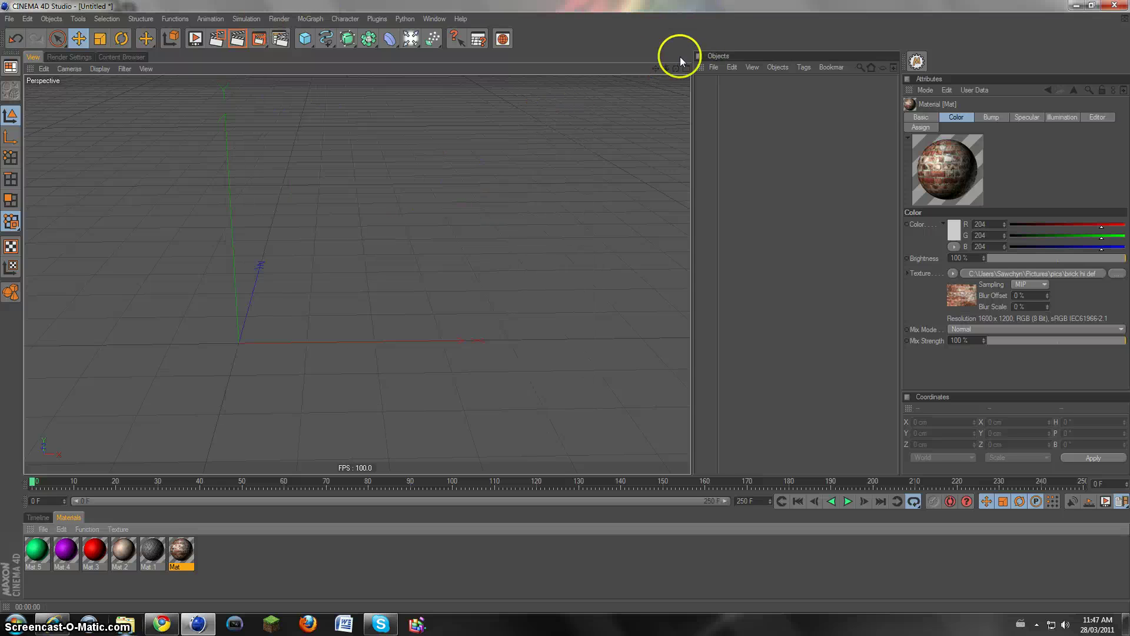
# Step: Add a Cube primitive and apply the brick material Mat to it
pyautogui.moveTo(676, 68); pyautogui.dragTo(392, 316)
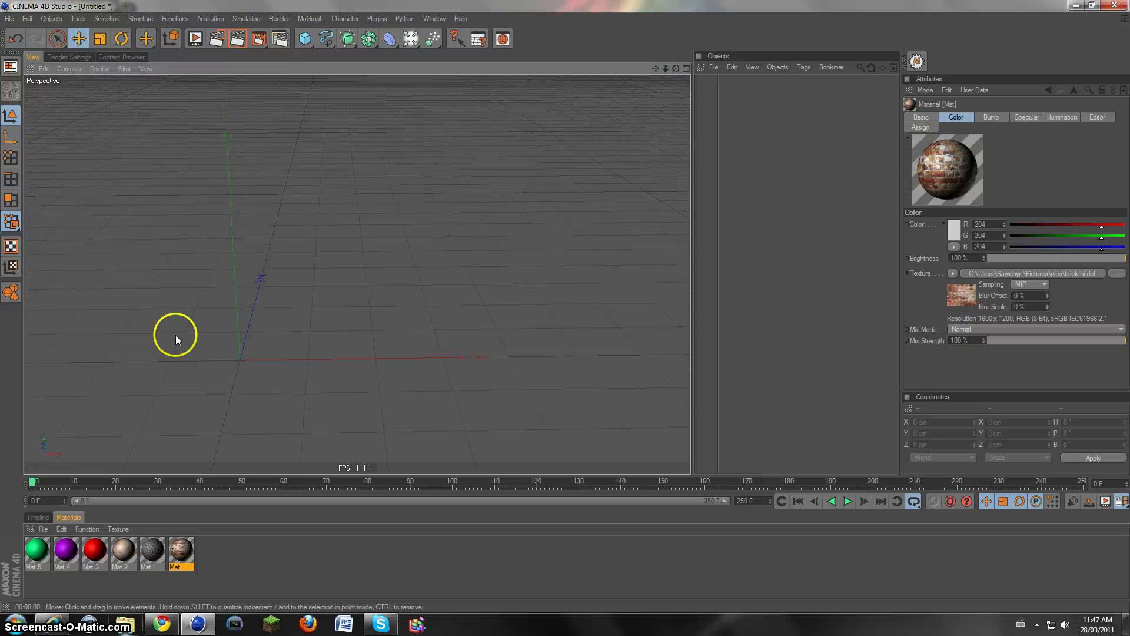
pyautogui.moveTo(306, 39); pyautogui.dragTo(344, 47)
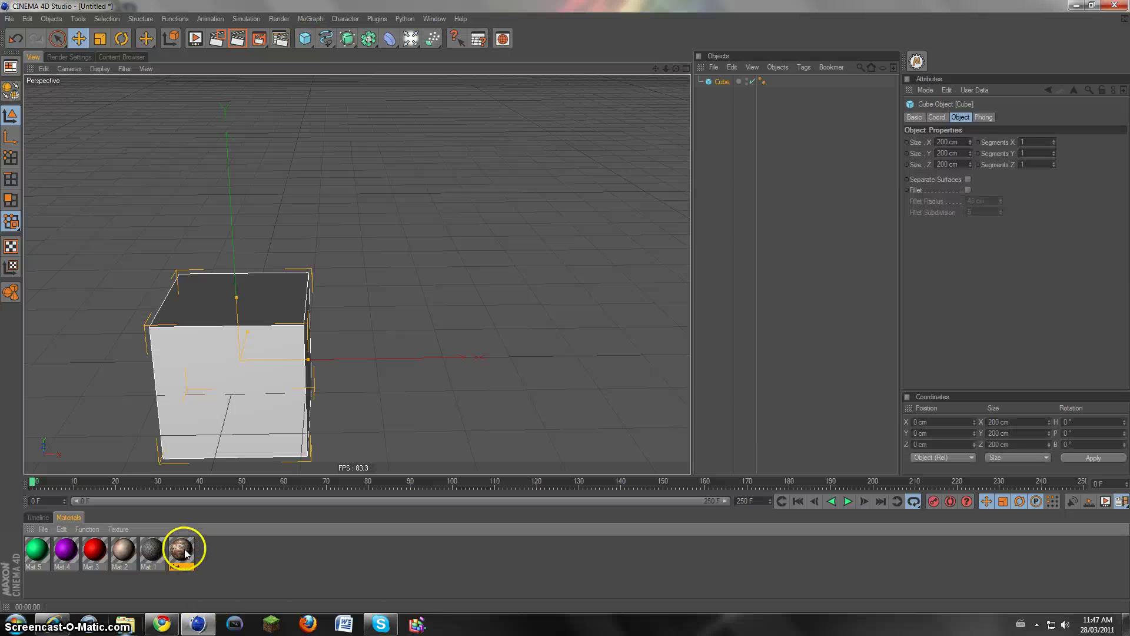
pyautogui.moveTo(185, 552); pyautogui.dragTo(236, 383)
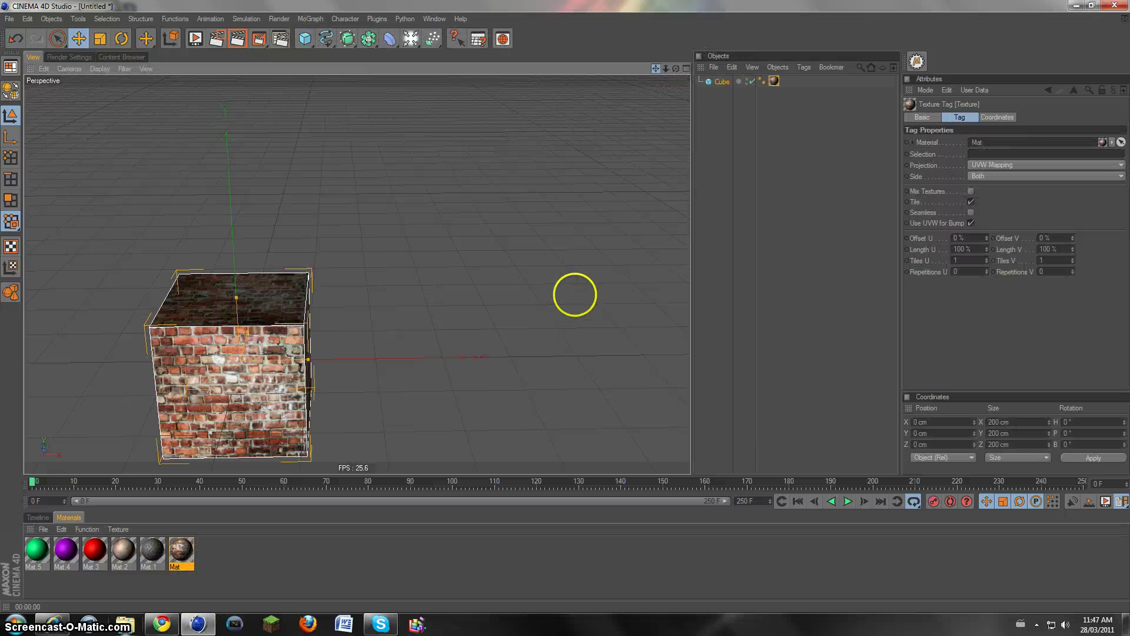
# Step: Stretch the cube into a wall of 853.46 × 534.102 × 200 cm
pyautogui.press('h')
pyautogui.moveTo(435, 265); pyautogui.dragTo(545, 228)
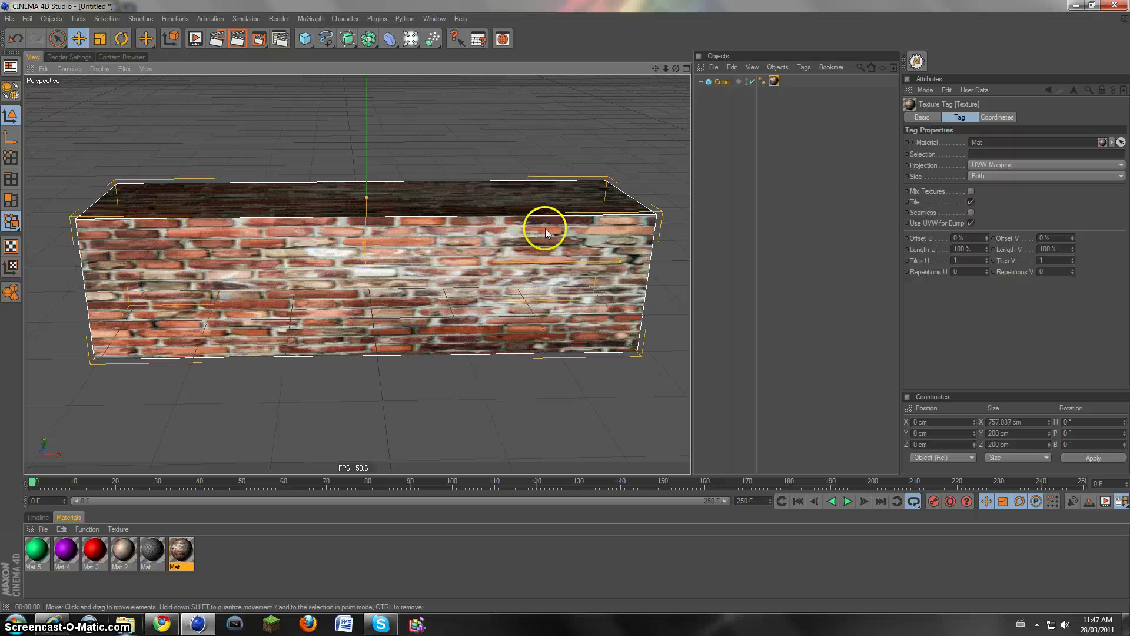
pyautogui.moveTo(623, 261); pyautogui.dragTo(565, 306)
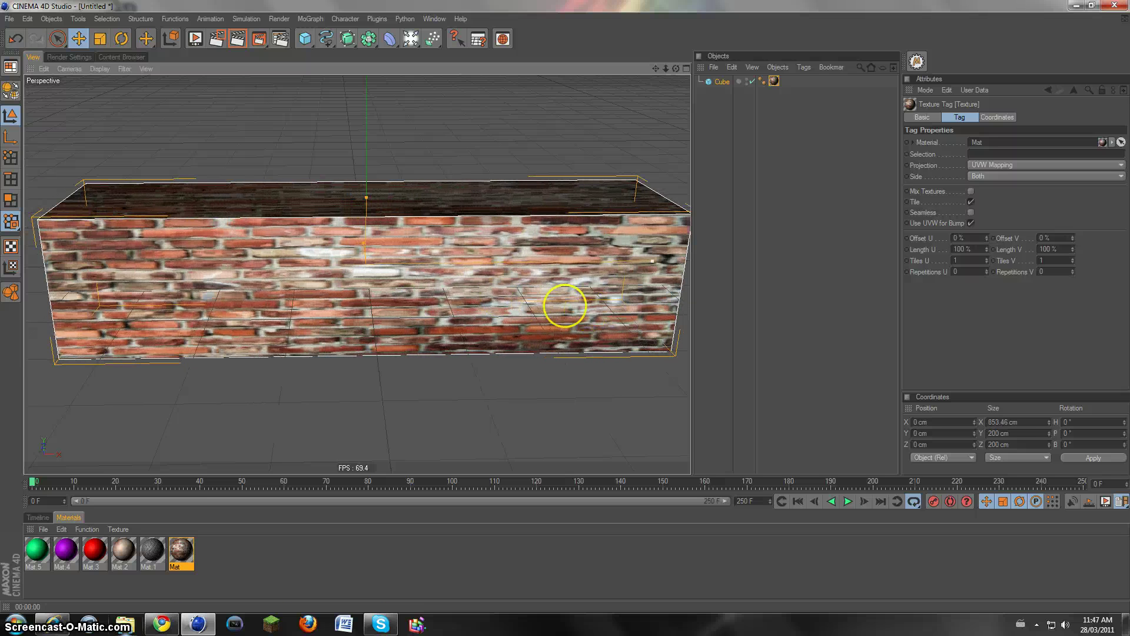
pyautogui.press('h')
pyautogui.moveTo(356, 212); pyautogui.dragTo(563, 304)
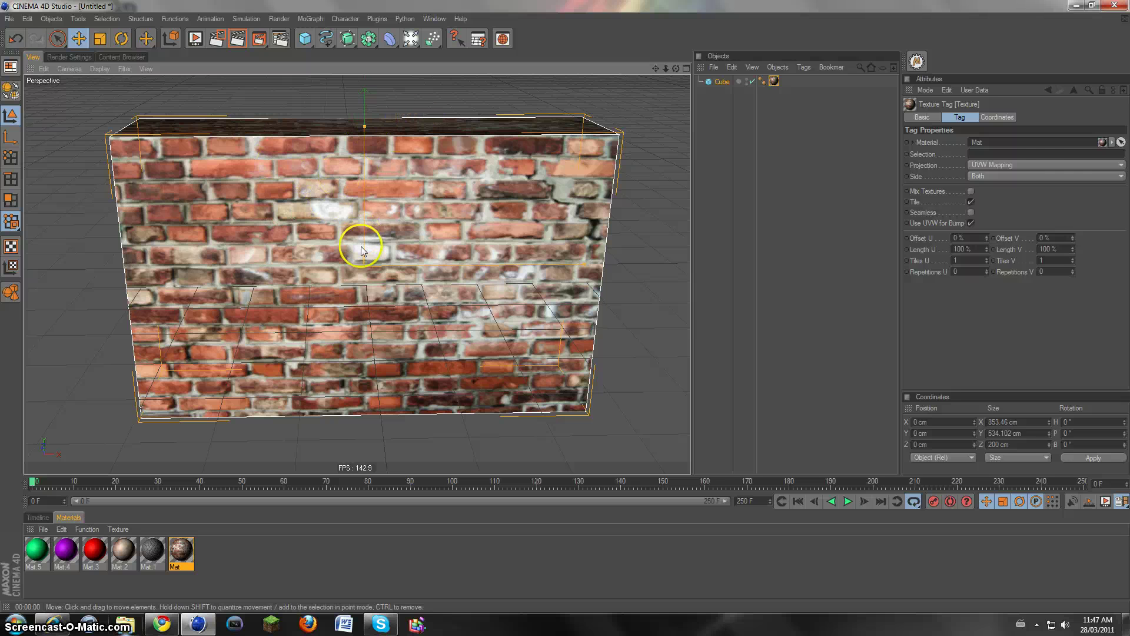
# Step: Select the cube's texture tag and bring up its Projection mode list
pyautogui.click(981, 169)
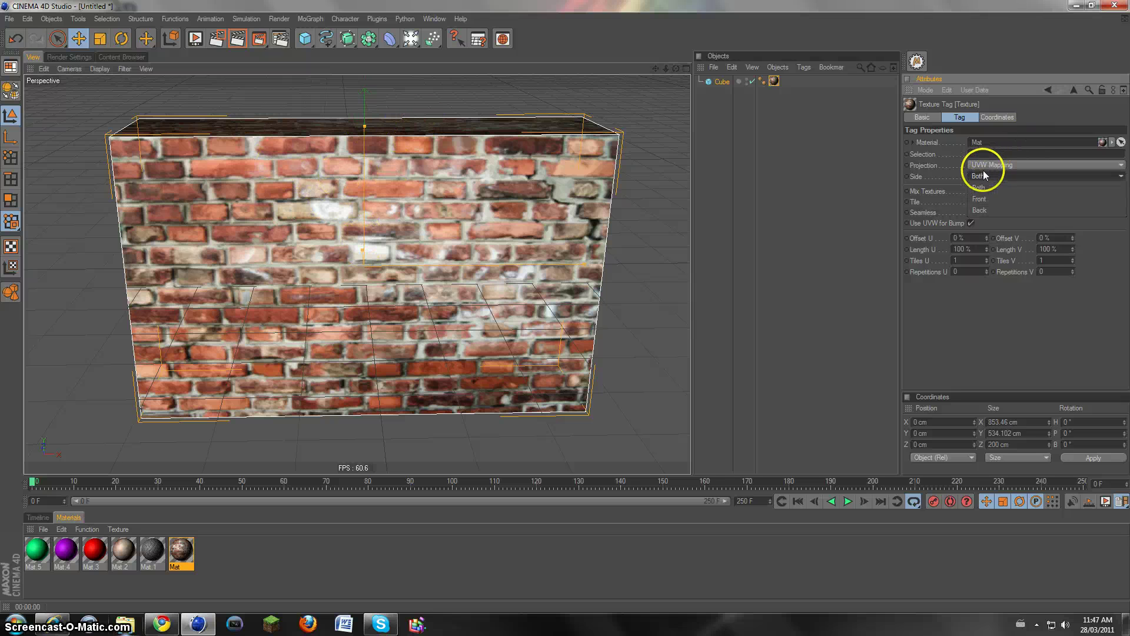
pyautogui.click(771, 83)
pyautogui.click(988, 167)
pyautogui.click(989, 166)
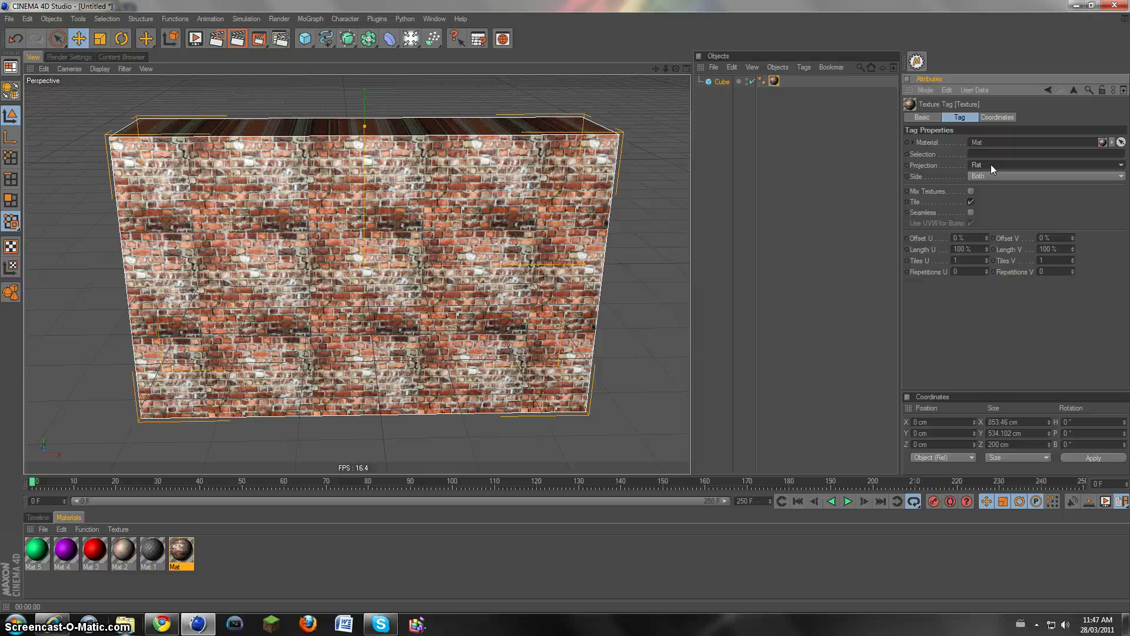
pyautogui.scroll(-1, 991, 164)
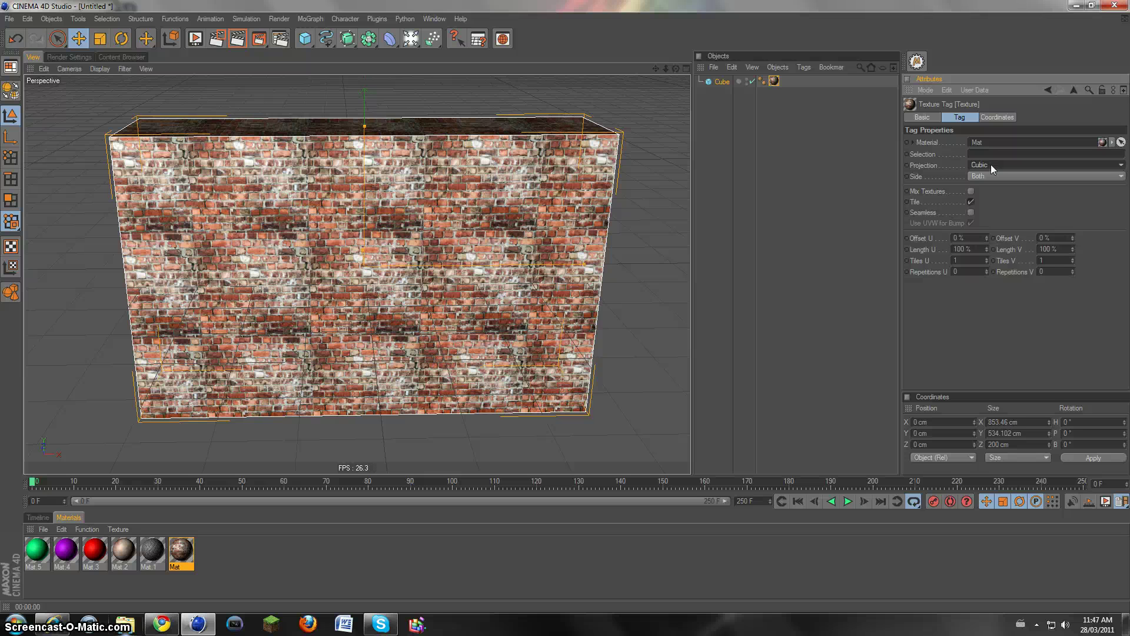
# Step: Try the projection modes on the orbiting wall, settling on Cubic with Seamless ticked
pyautogui.scroll(1, 991, 164)
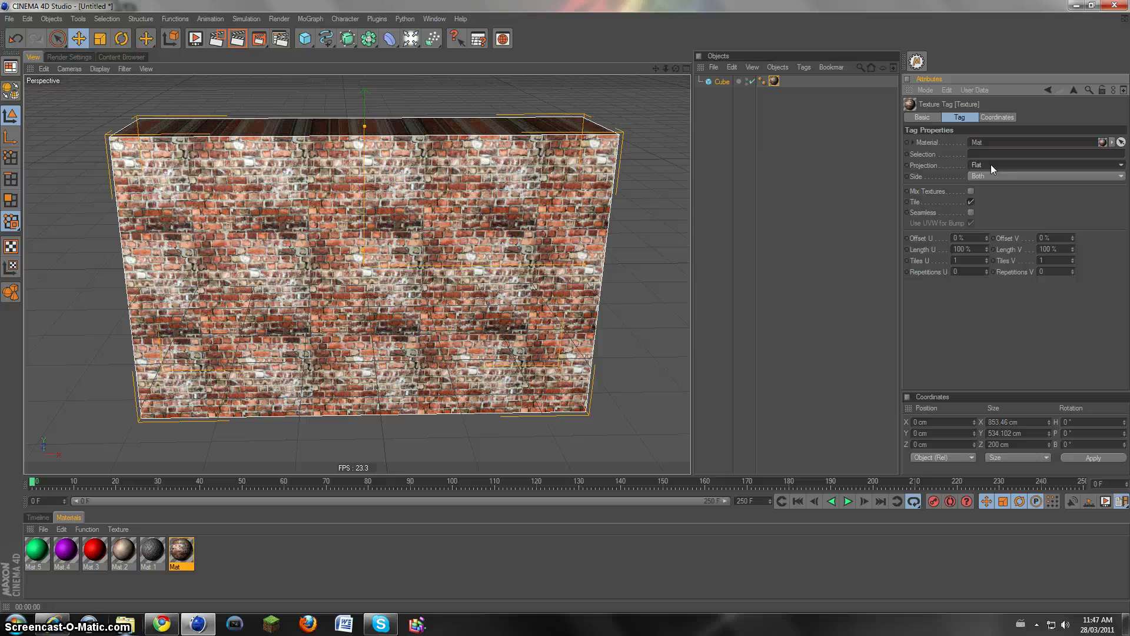
pyautogui.scroll(1, 991, 165)
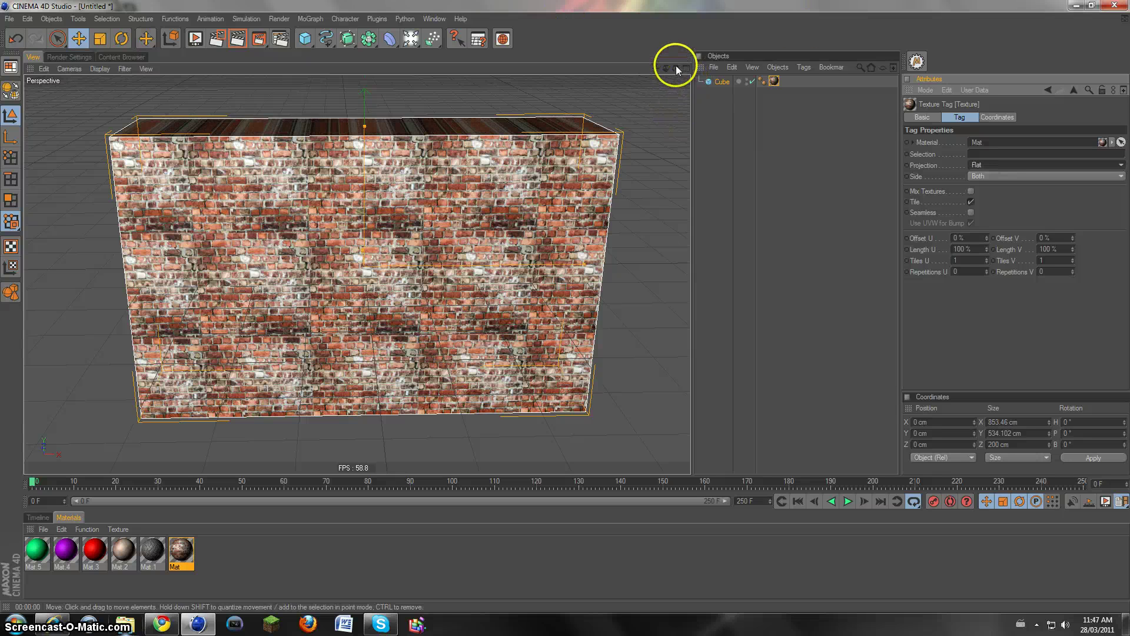
pyautogui.moveTo(676, 68); pyautogui.dragTo(708, 76)
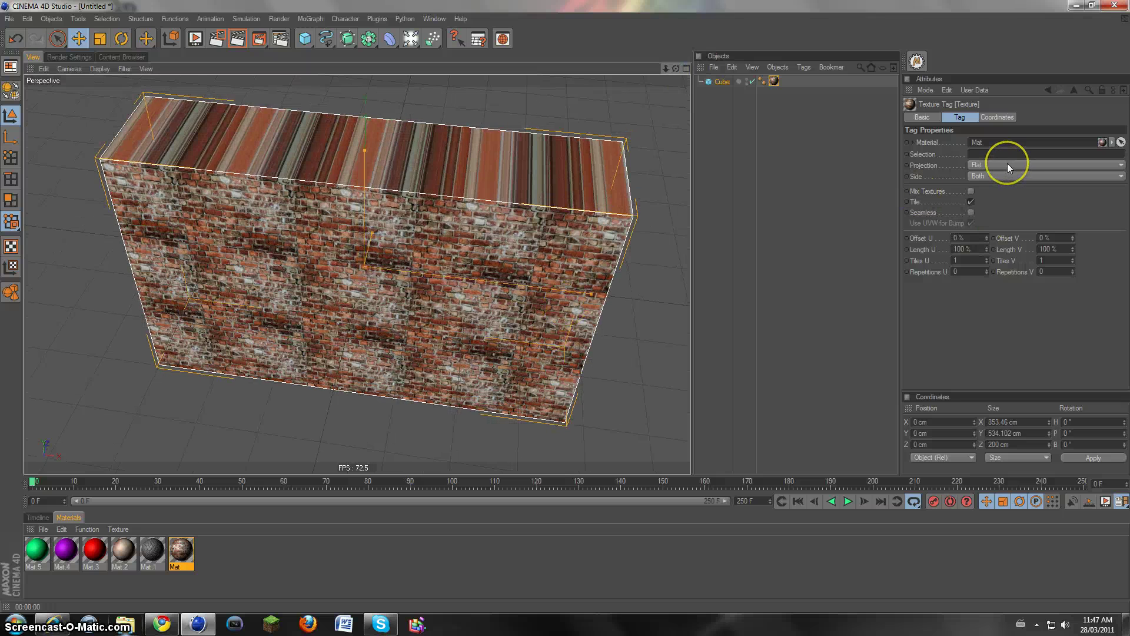
pyautogui.scroll(-1, 1008, 164)
pyautogui.scroll(-1, 1005, 164)
pyautogui.scroll(1, 1005, 164)
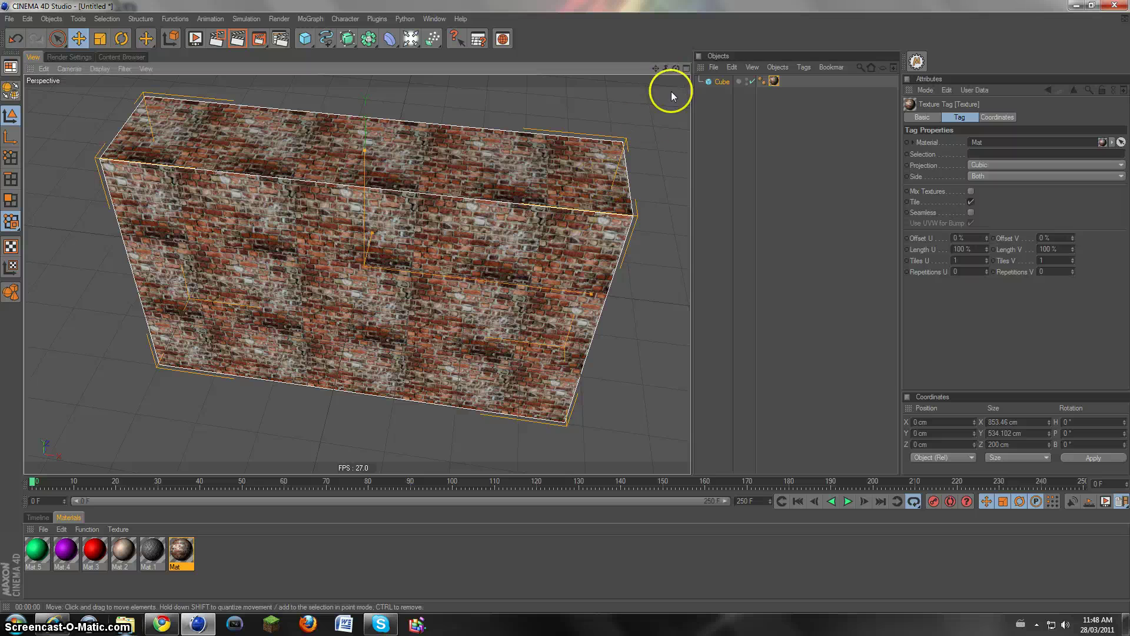
pyautogui.moveTo(676, 68); pyautogui.dragTo(563, 306)
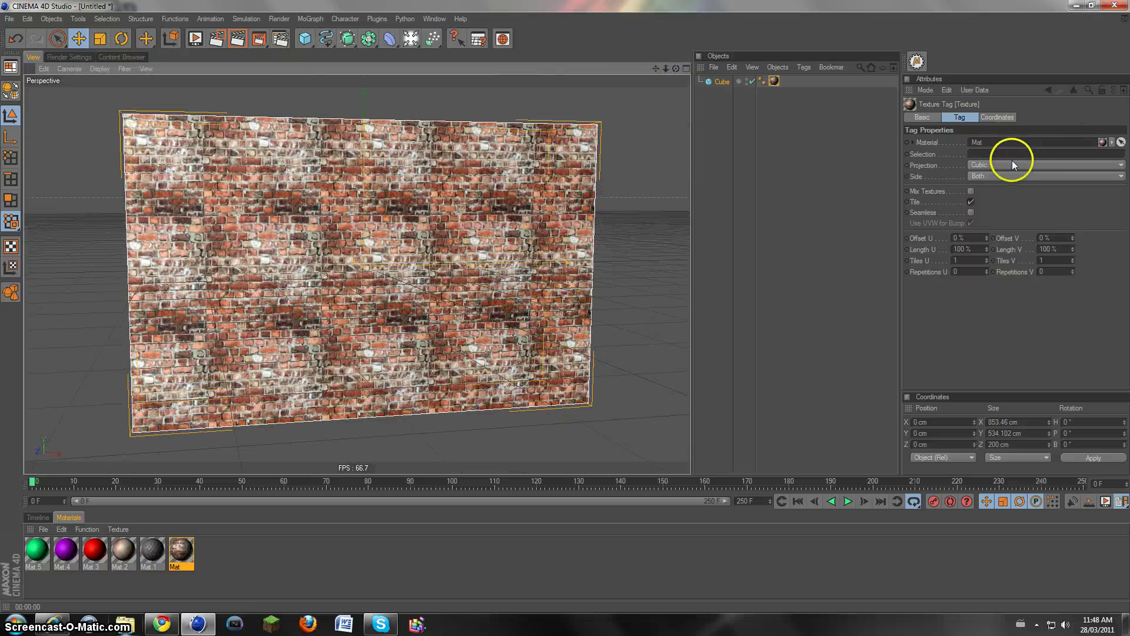
pyautogui.scroll(-1, 1012, 165)
pyautogui.scroll(-1, 1012, 164)
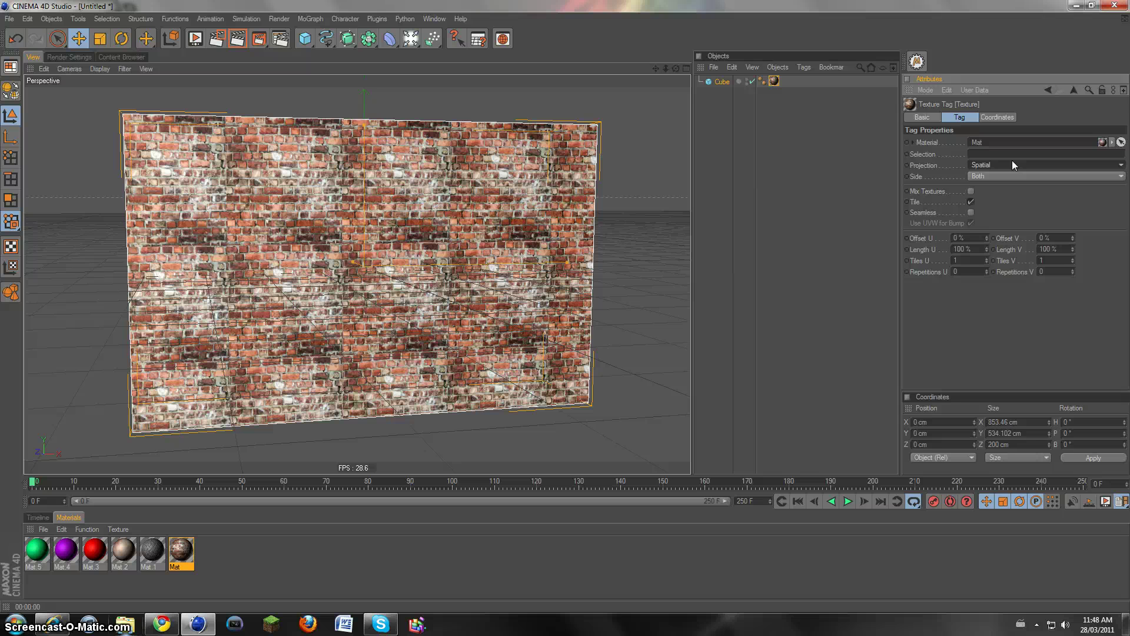
pyautogui.scroll(-1, 1012, 165)
pyautogui.scroll(-1, 1012, 165)
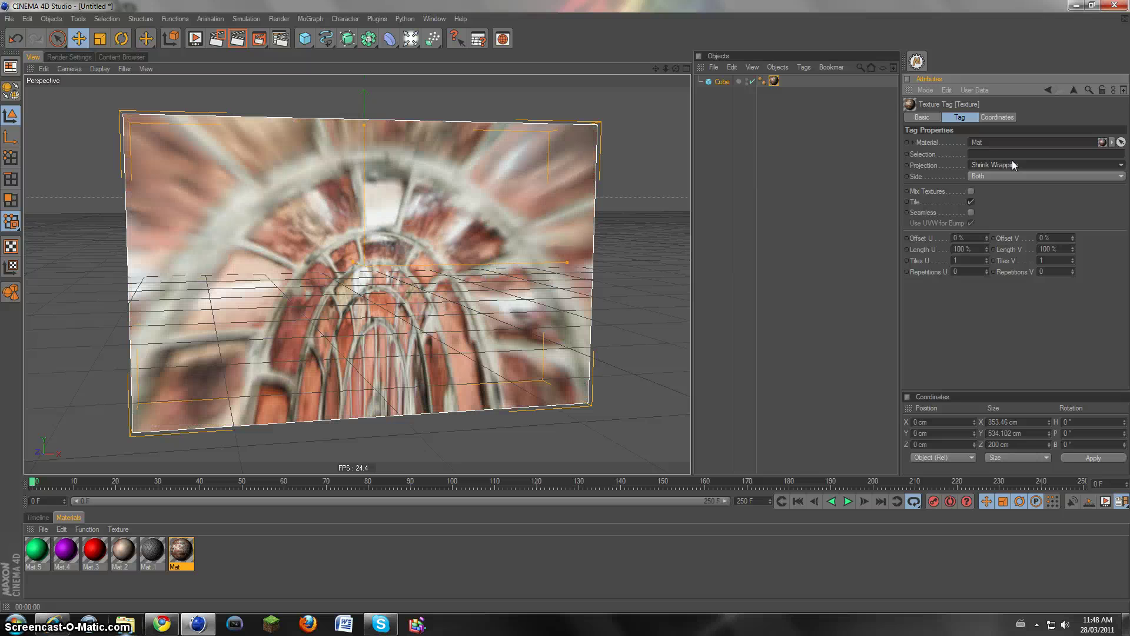
pyautogui.scroll(-1, 1012, 164)
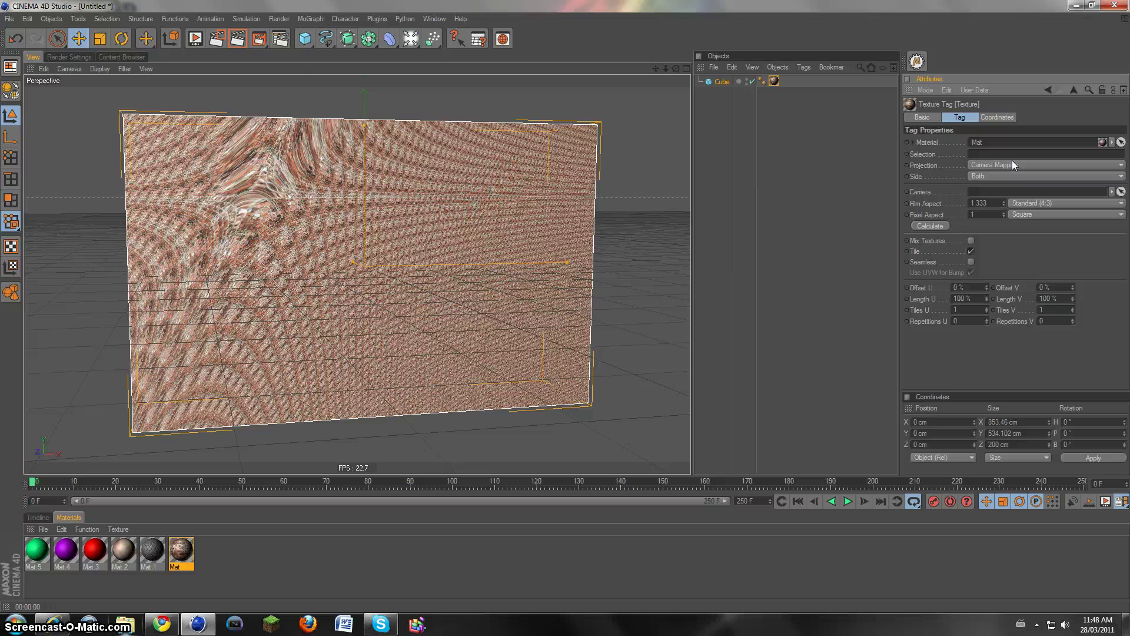
pyautogui.scroll(2, 1037, 161)
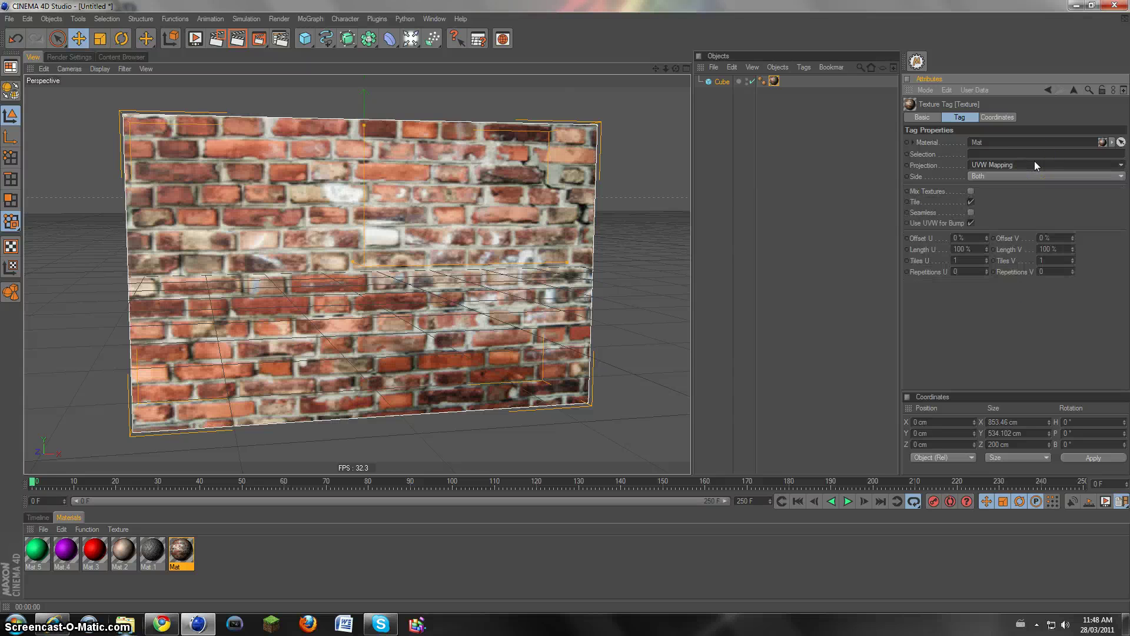
pyautogui.scroll(3, 1033, 160)
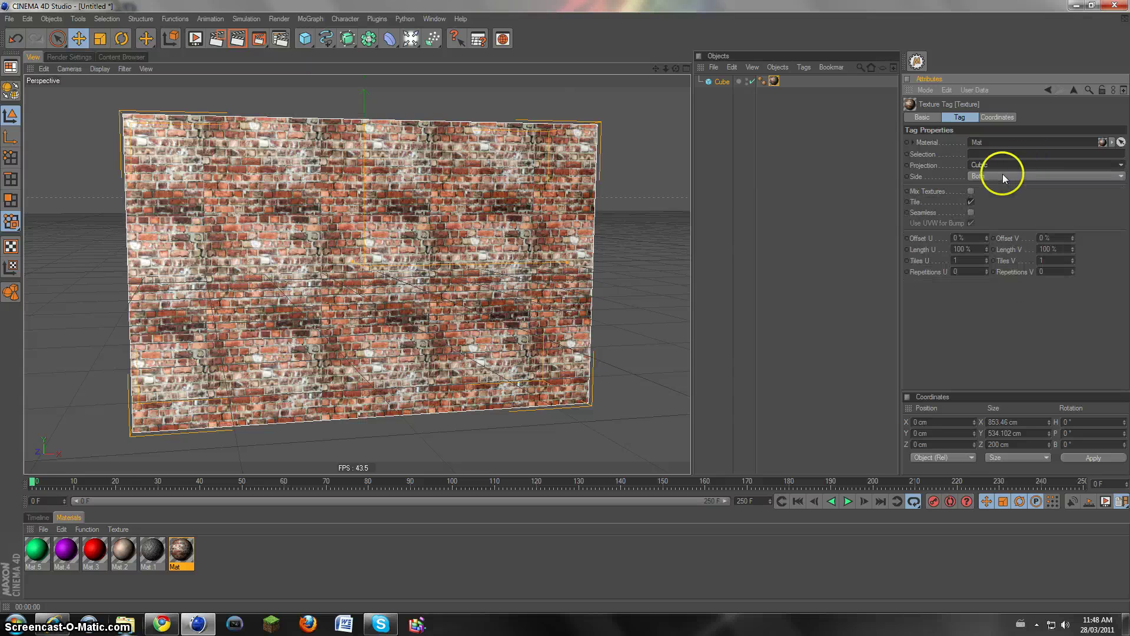
pyautogui.click(971, 213)
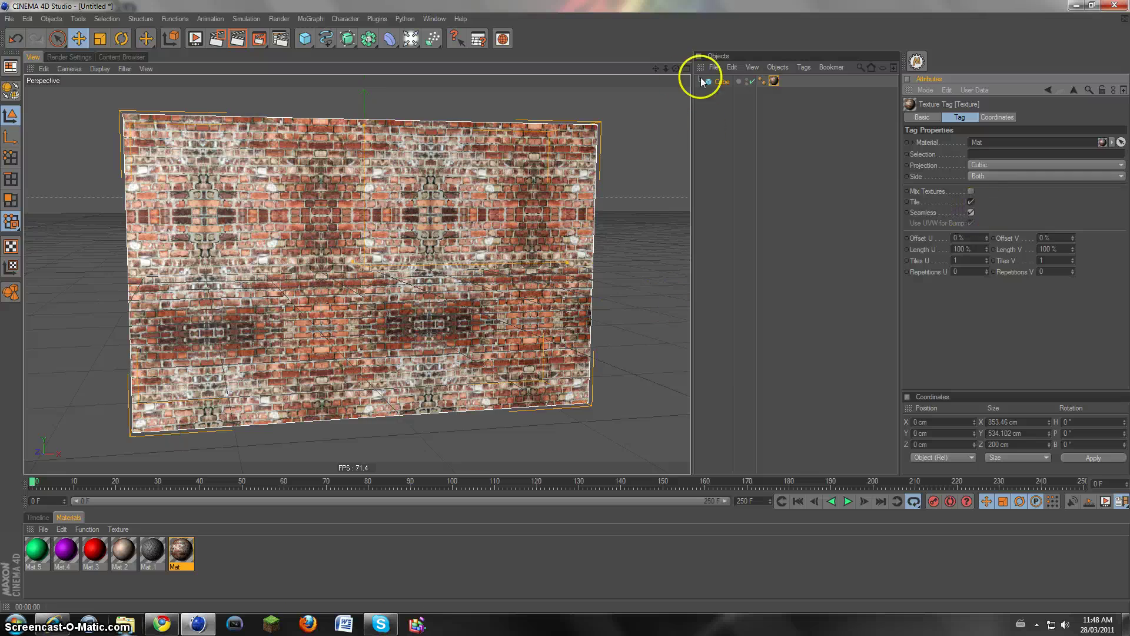
pyautogui.moveTo(676, 68); pyautogui.dragTo(537, 318)
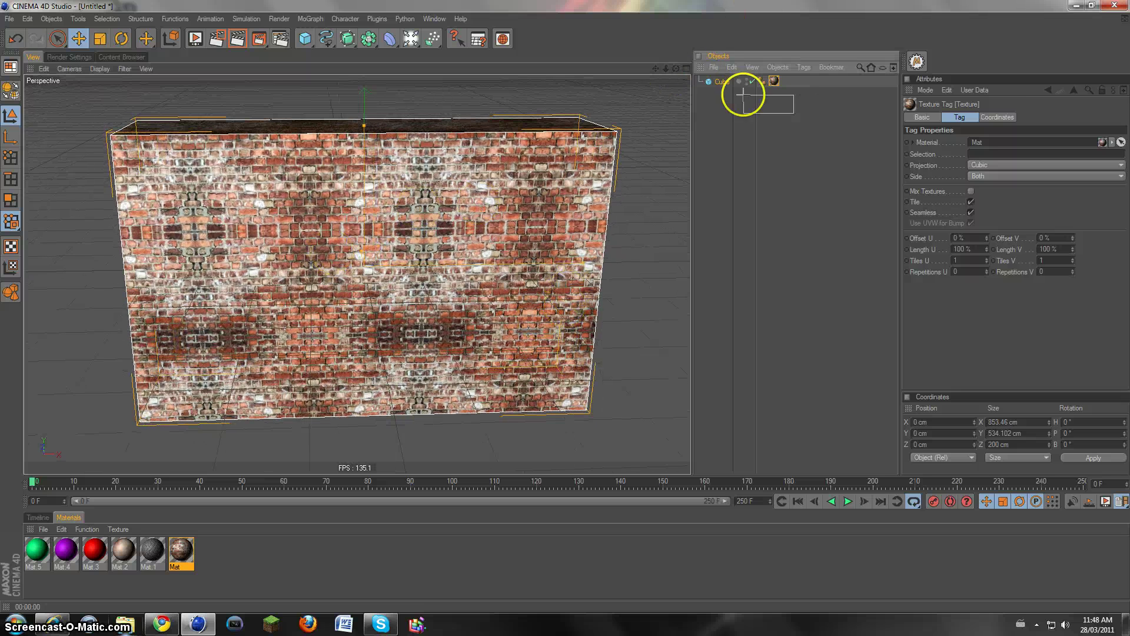
pyautogui.moveTo(743, 93); pyautogui.dragTo(726, 52)
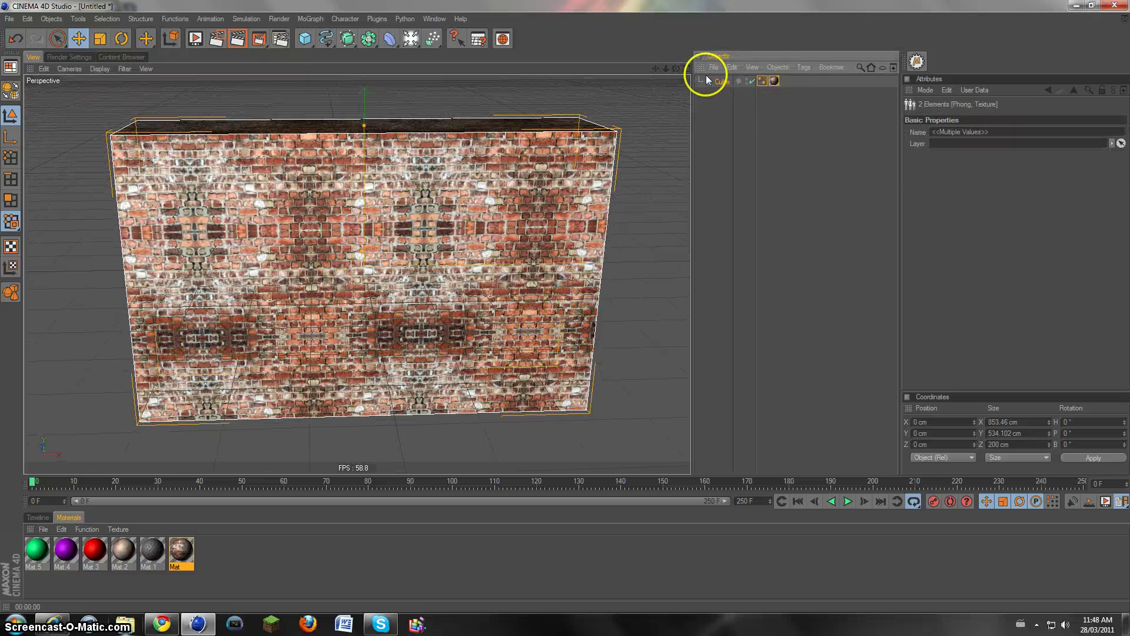
pyautogui.click(161, 624)
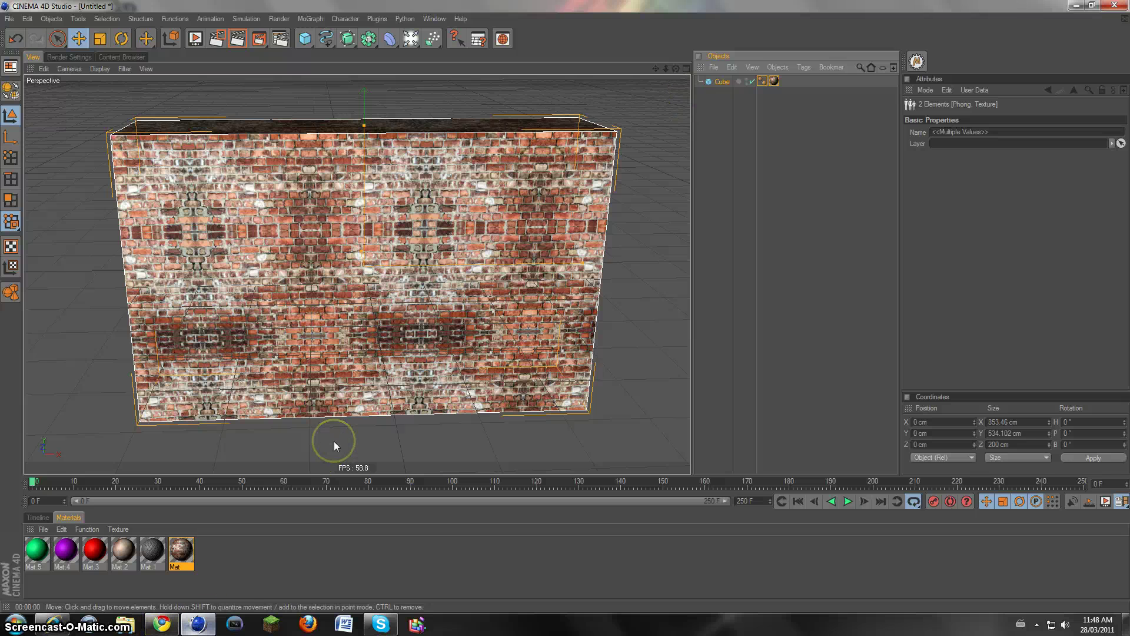